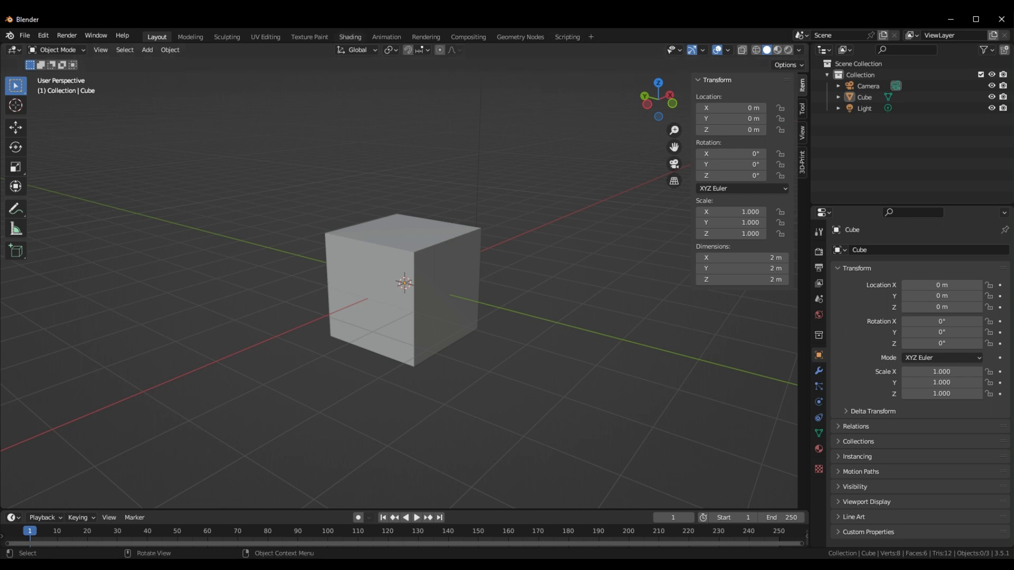
Delete the default cube from the scene
left_click(459, 261)
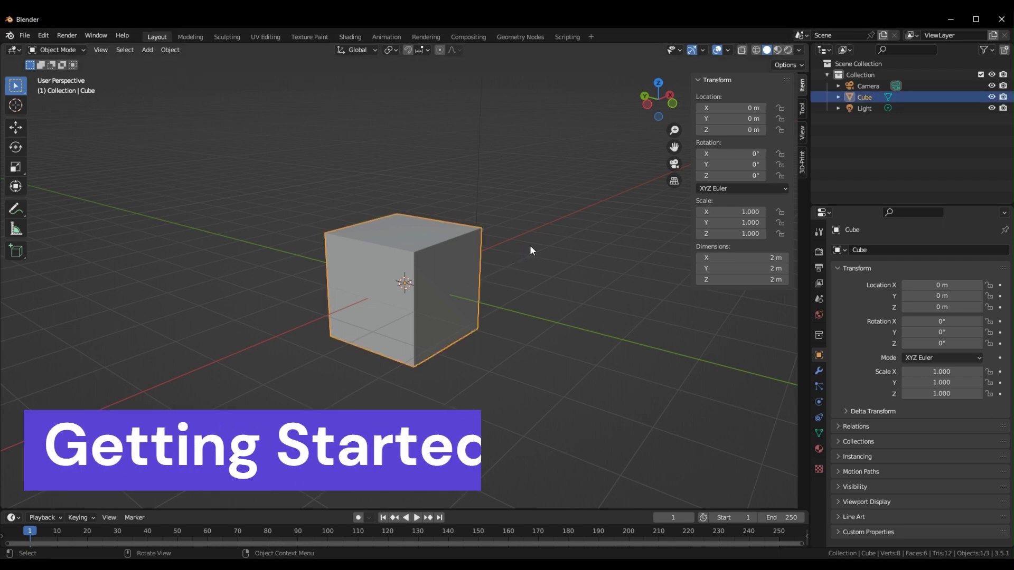
middle_click_drag(478, 263, 444, 225)
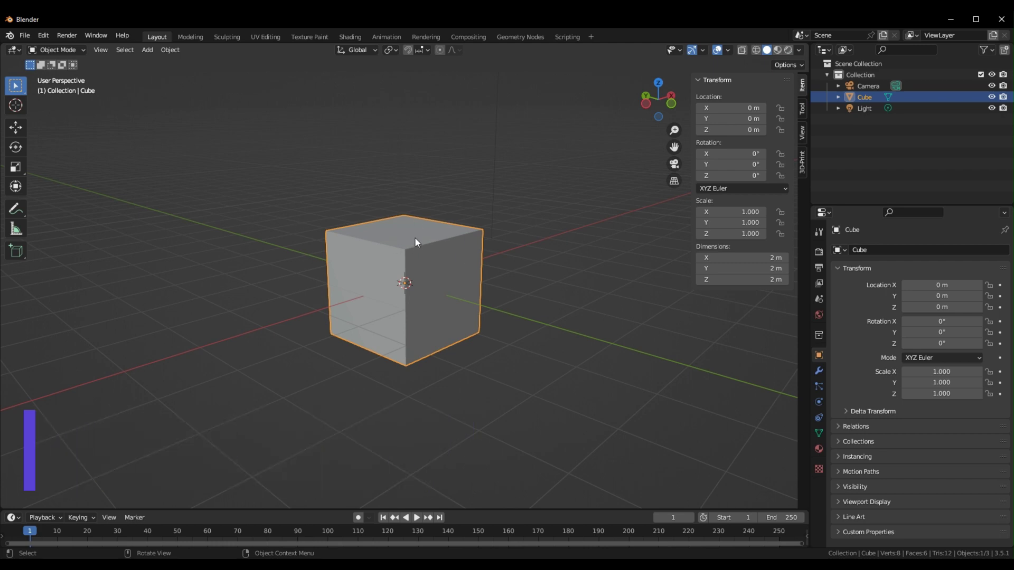
key("Delete")
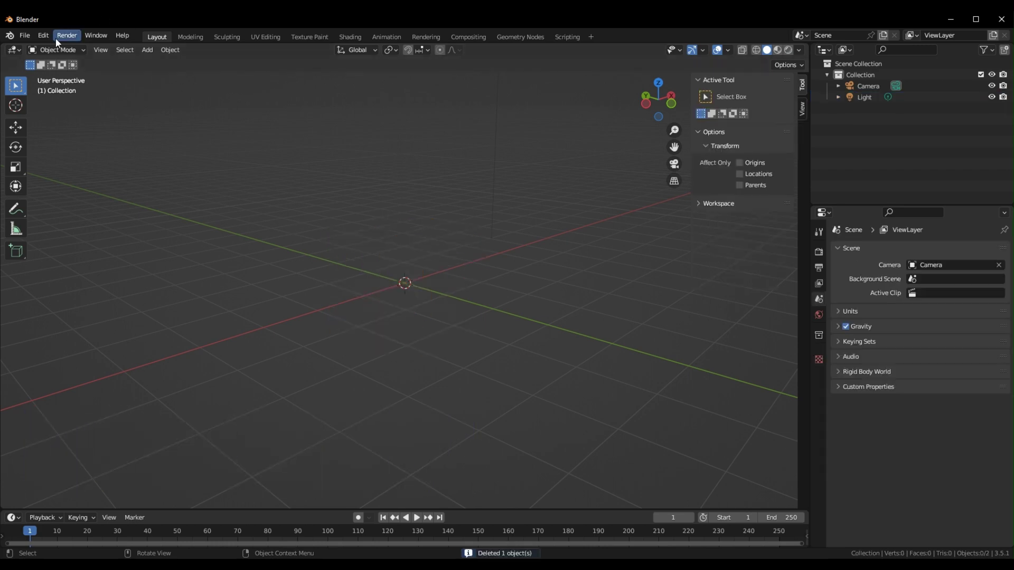
Import Mul_Carrikal(1).stl from the Downloads folder as an STL model
left_click(25, 35)
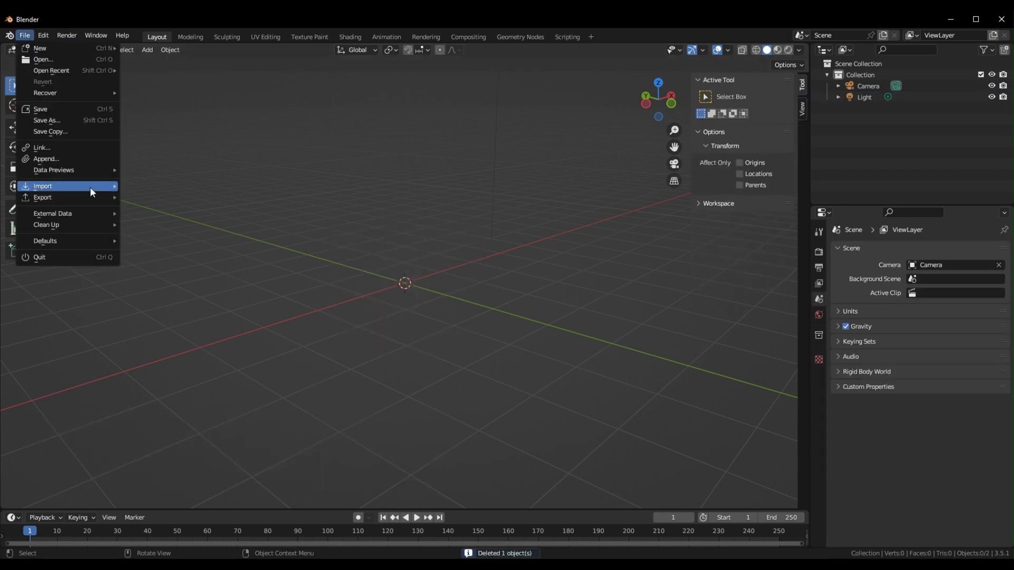
mouse_move(89, 186)
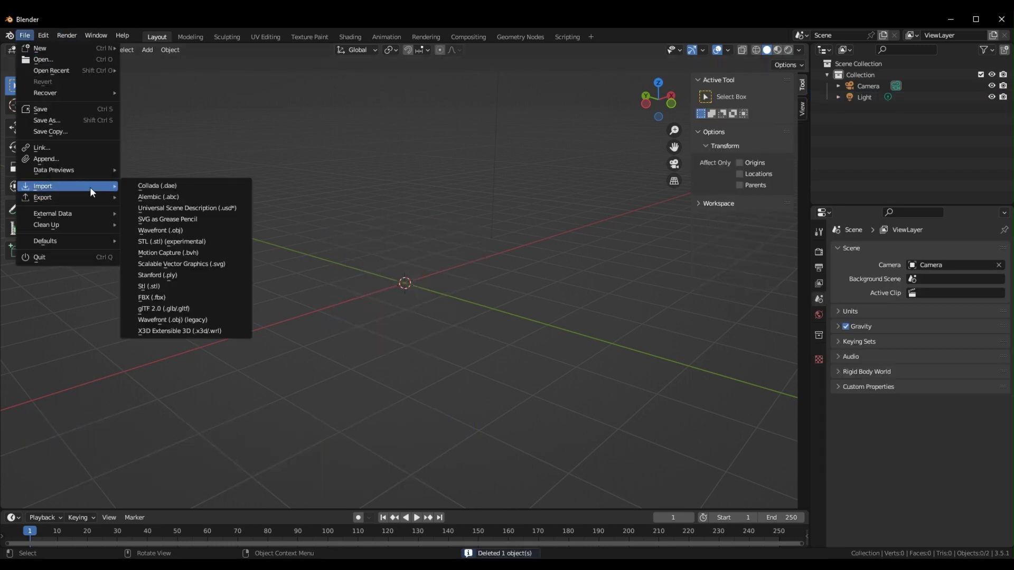
left_click(176, 286)
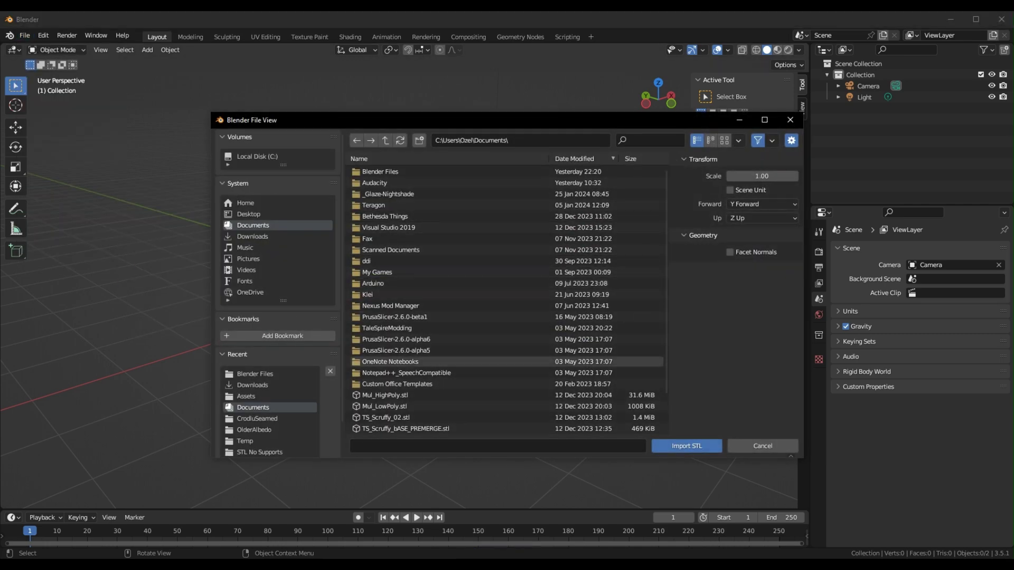
left_click(253, 236)
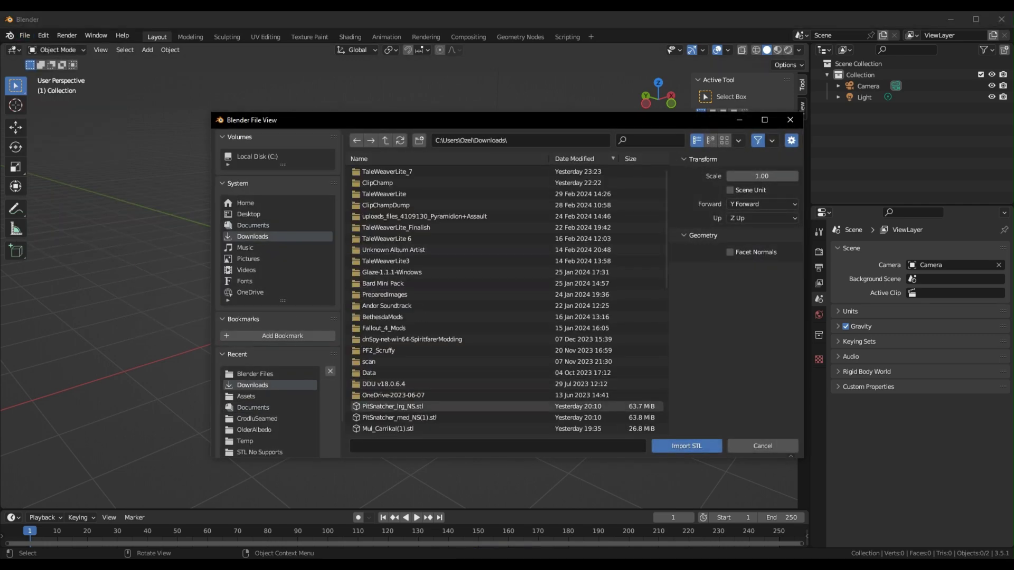
left_click(401, 428)
left_click(711, 446)
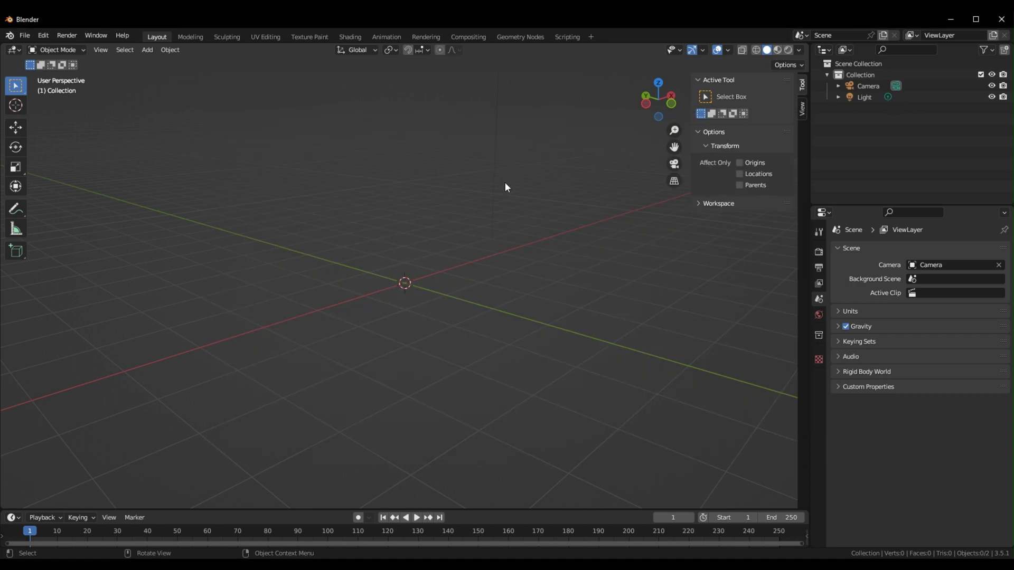
Set the figure's origin to its surface centre of mass
middle_click_drag(508, 177, 471, 178)
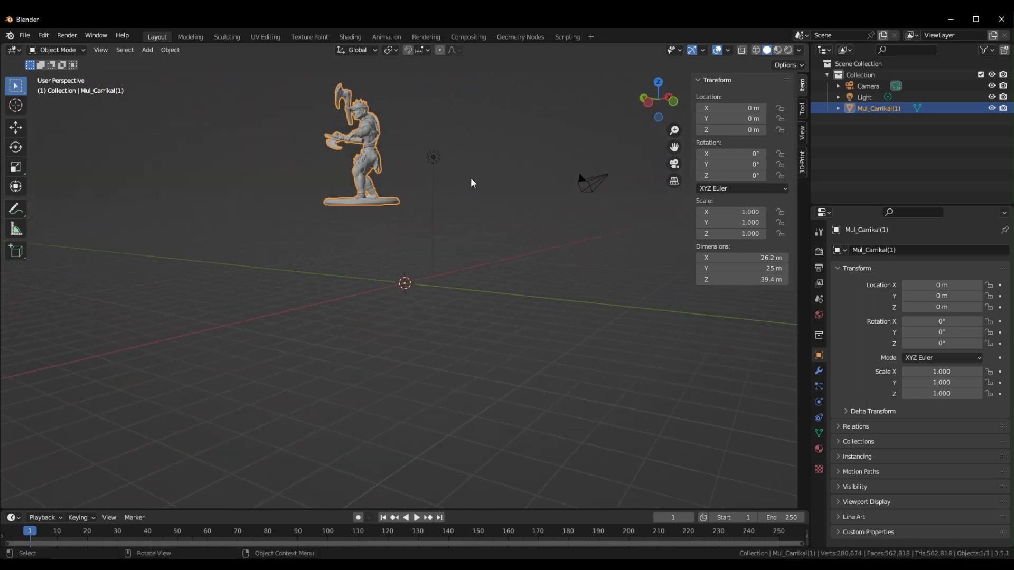
left_click(168, 51)
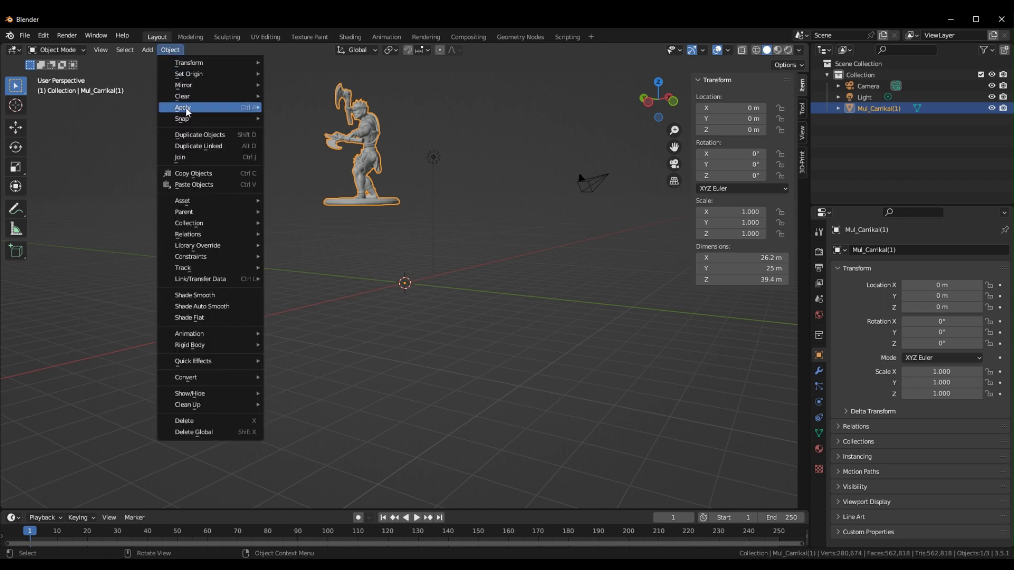
mouse_move(221, 78)
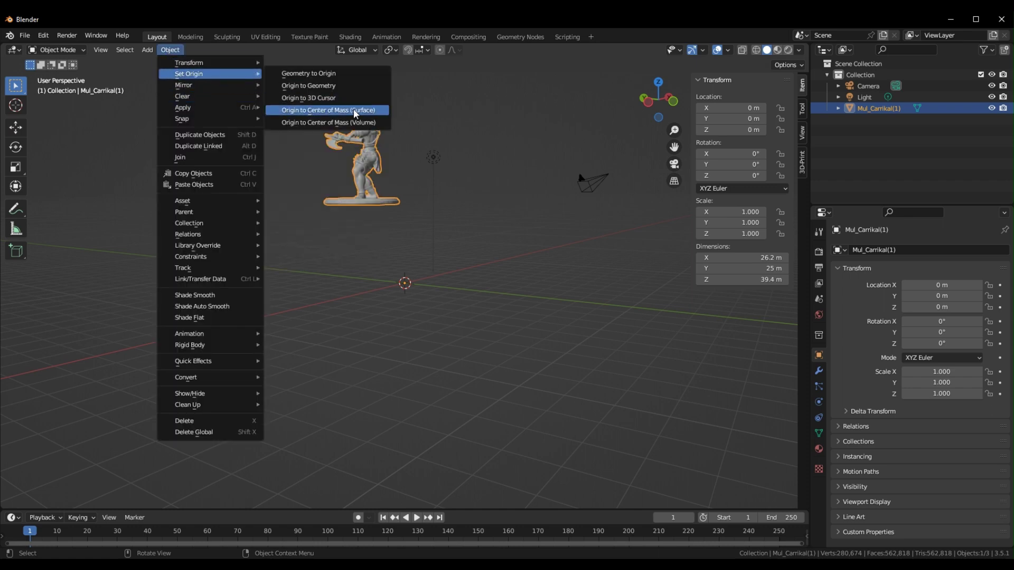
left_click(384, 115)
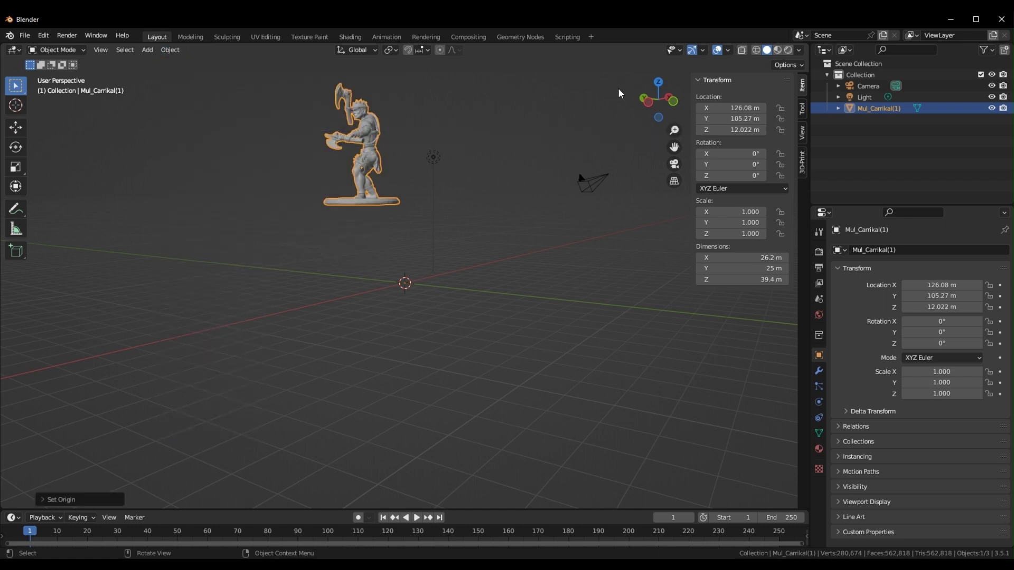
Set the figure's Location X and Y to 0 m
left_click(744, 108)
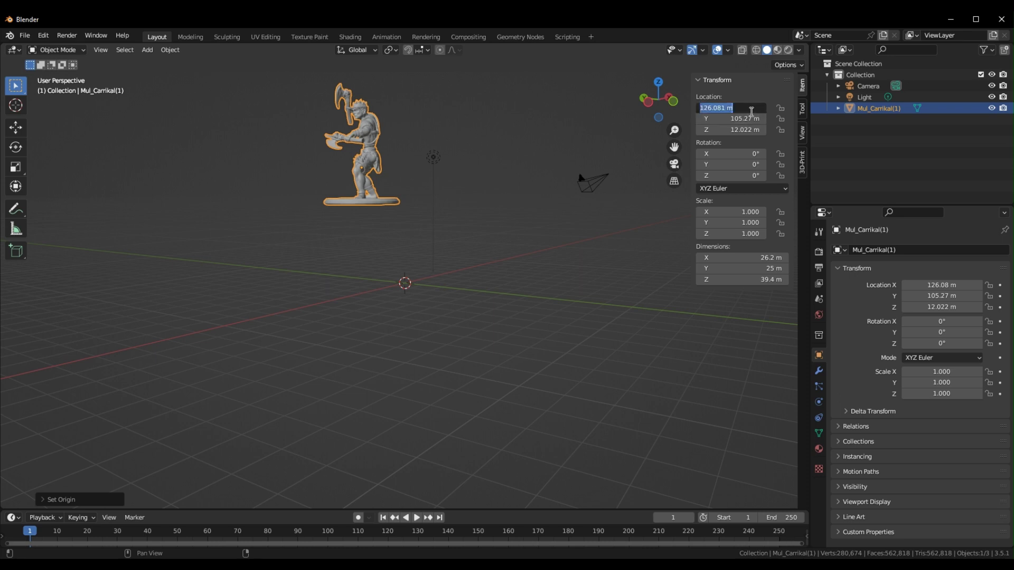
type("0")
key("Return")
left_click(744, 118)
type("0")
key("Return")
Apply all transforms to the figure, giving scale 1.000
scroll(501, 167, "down", 10)
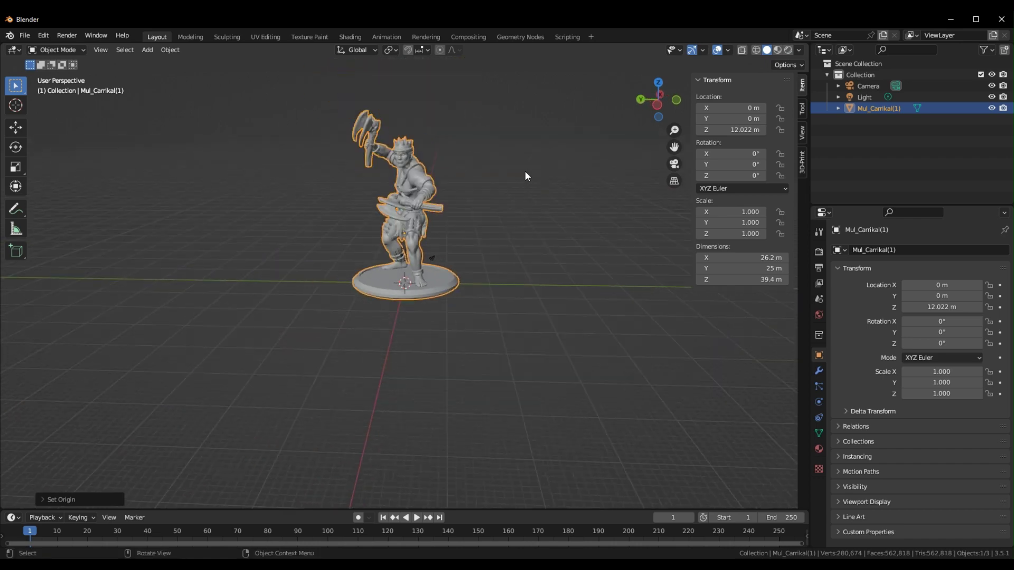
scroll(515, 179, "up", 3)
middle_click_drag(514, 179, 495, 210)
middle_click_drag(529, 157, 503, 159)
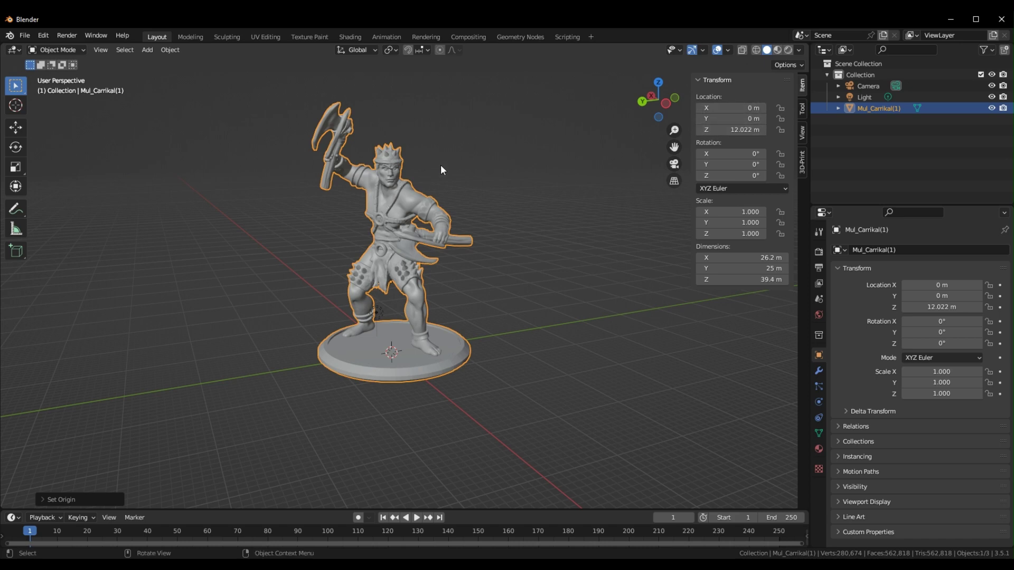
middle_click_drag(441, 163, 412, 156)
left_click(176, 50)
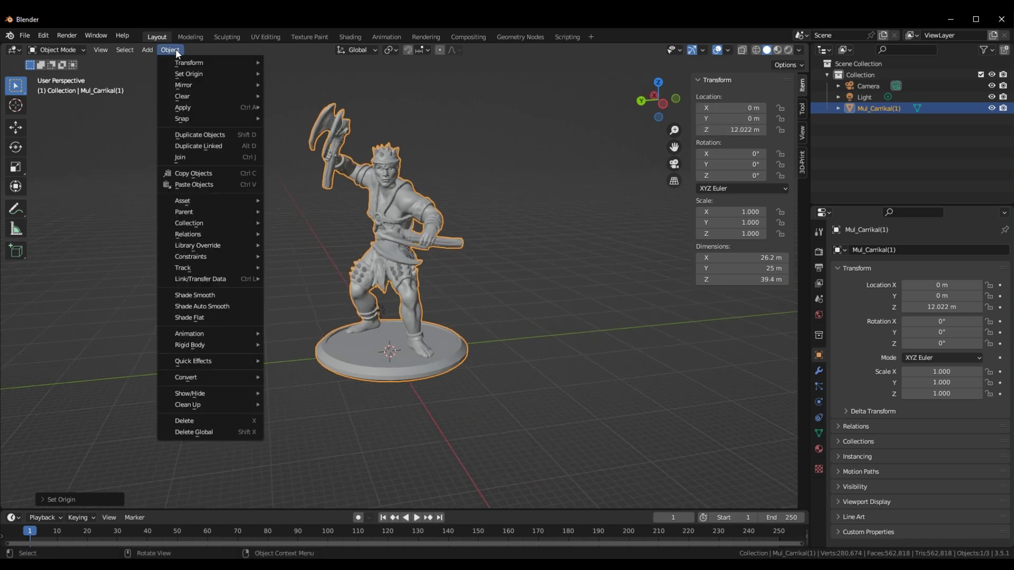
mouse_move(187, 103)
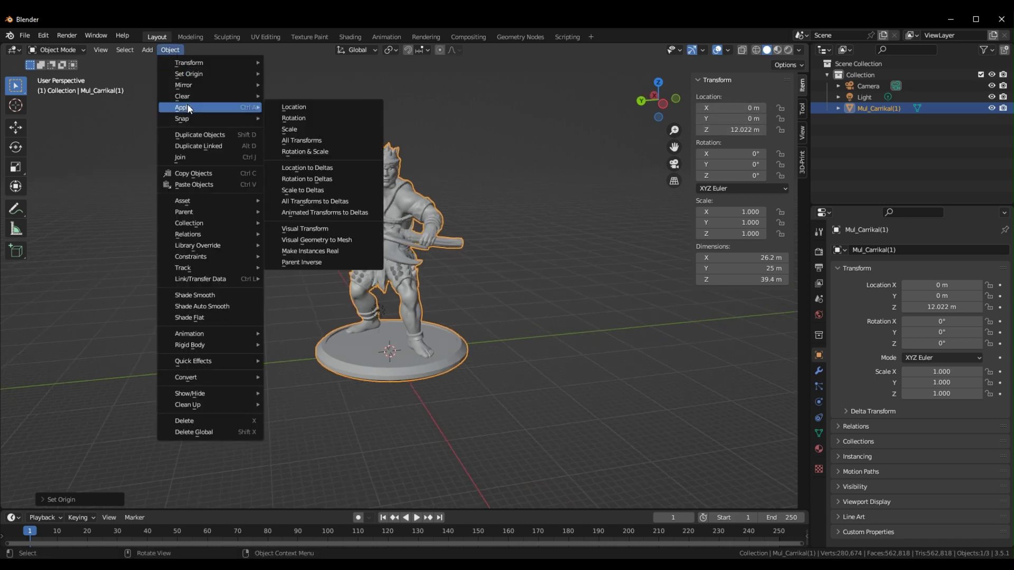
left_click(328, 141)
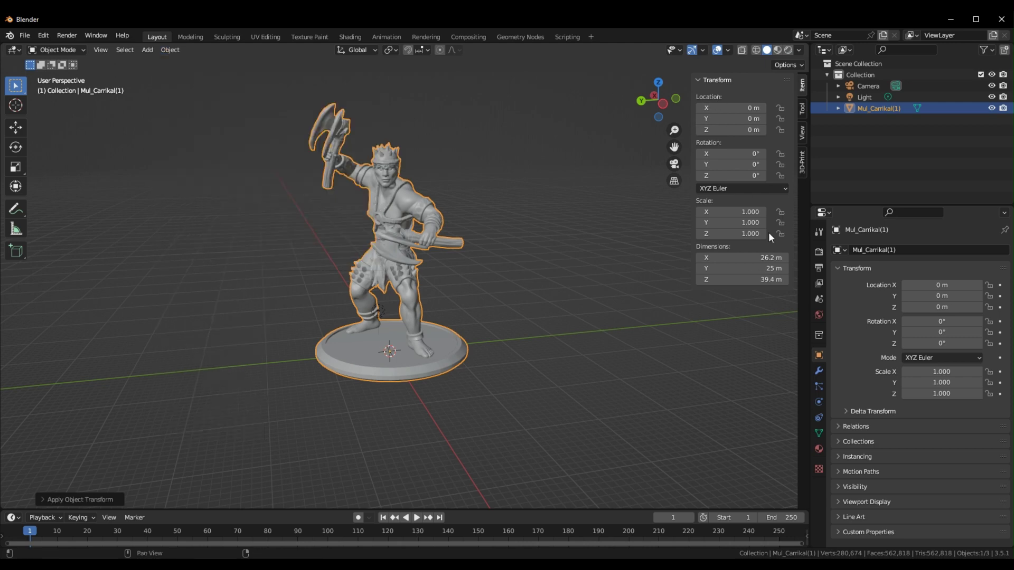
mouse_move(545, 208)
middle_mouse_down()
mouse_move(557, 206)
mouse_move(533, 214)
middle_mouse_up()
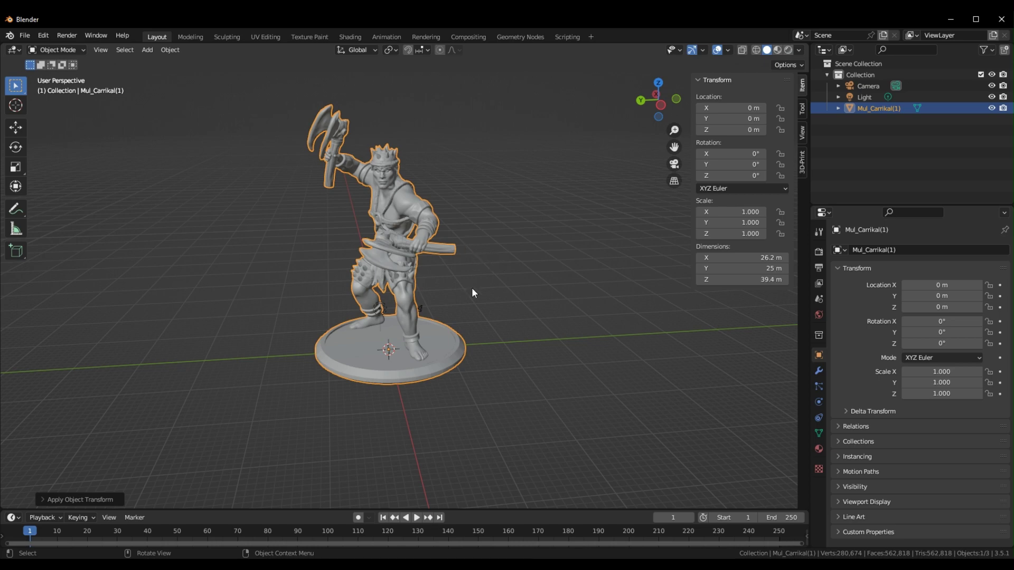
middle_click_drag(473, 298, 498, 305)
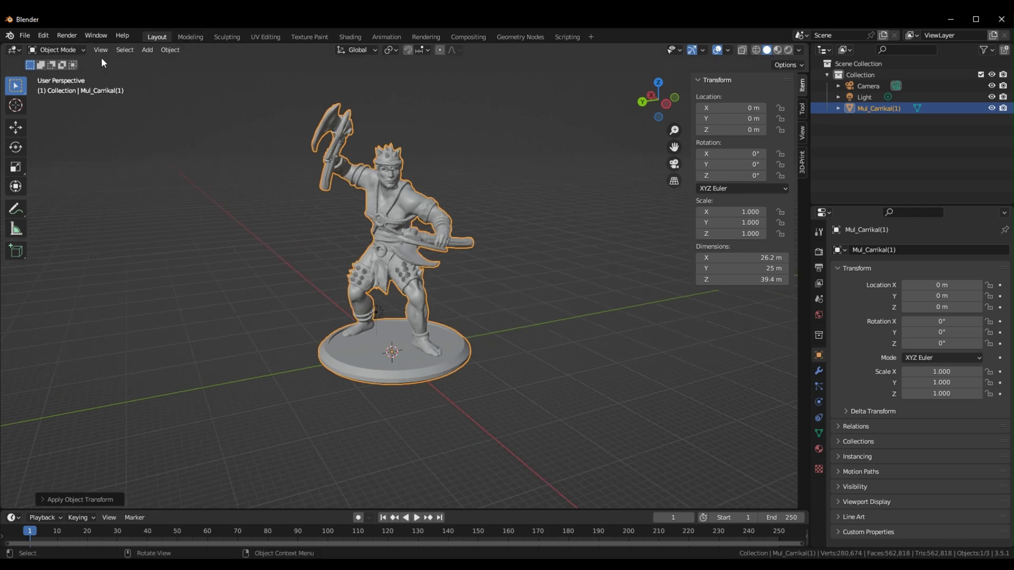
Enter Edit Mode on the figure and view it from the back
left_click(81, 49)
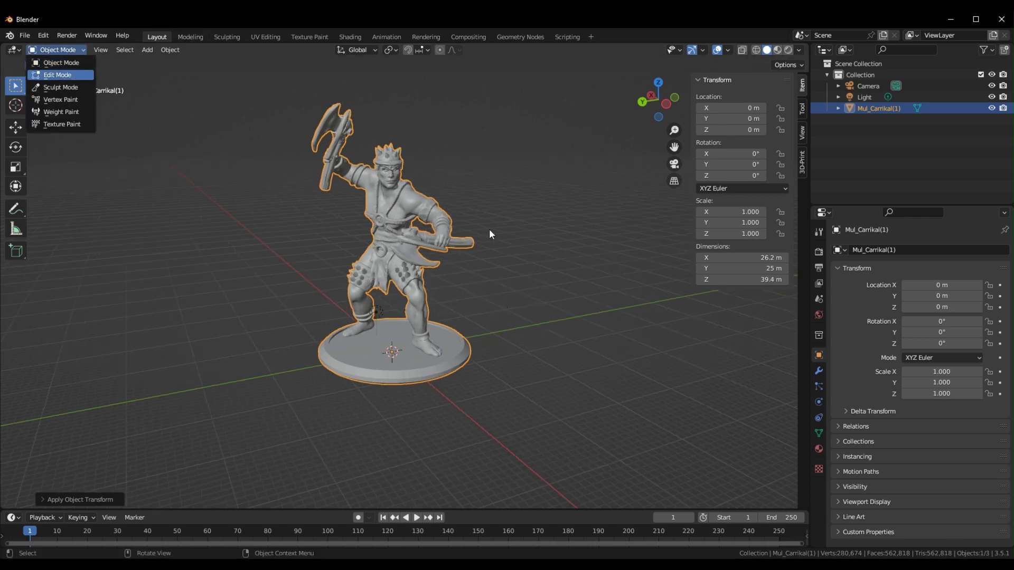
left_click(75, 75)
middle_click_drag(497, 243, 491, 190)
middle_click_drag(563, 292, 612, 253)
scroll(581, 290, "up", 5)
scroll(587, 284, "down", 4)
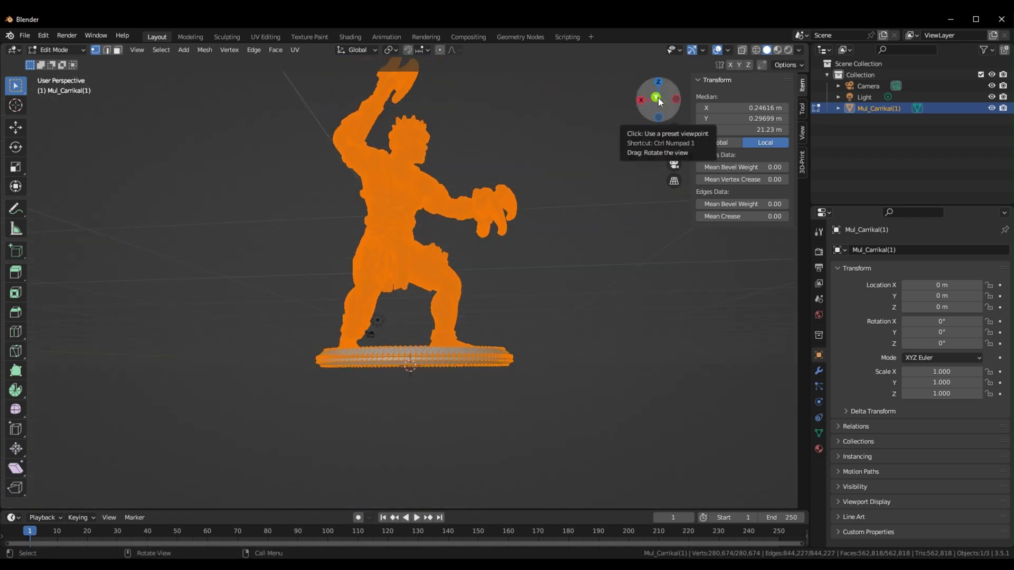
left_click(656, 98)
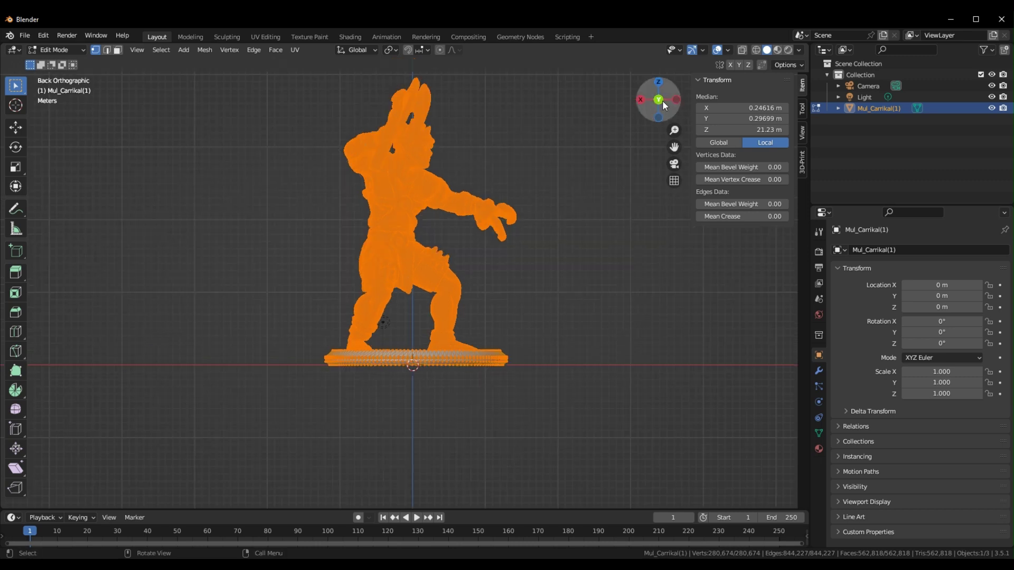
Bisect the mesh with a cut line drawn across the figure's base
left_click(208, 50)
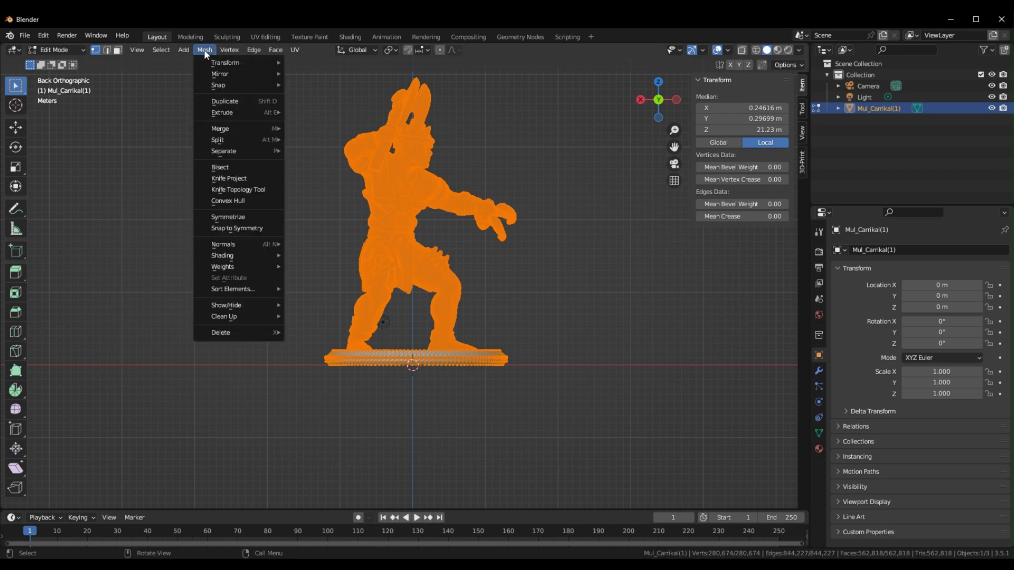
left_click(239, 168)
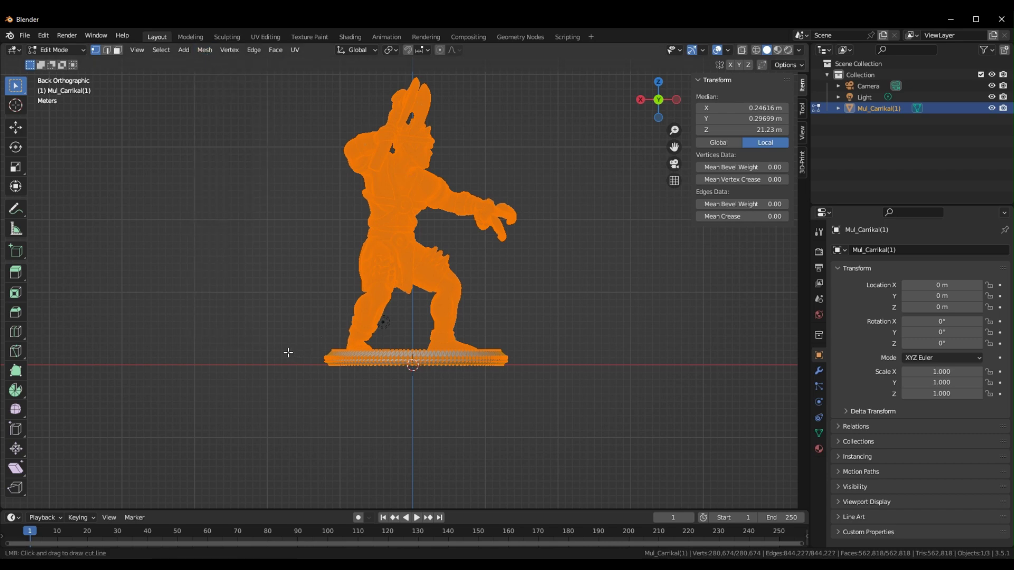
left_click_drag(288, 352, 437, 357)
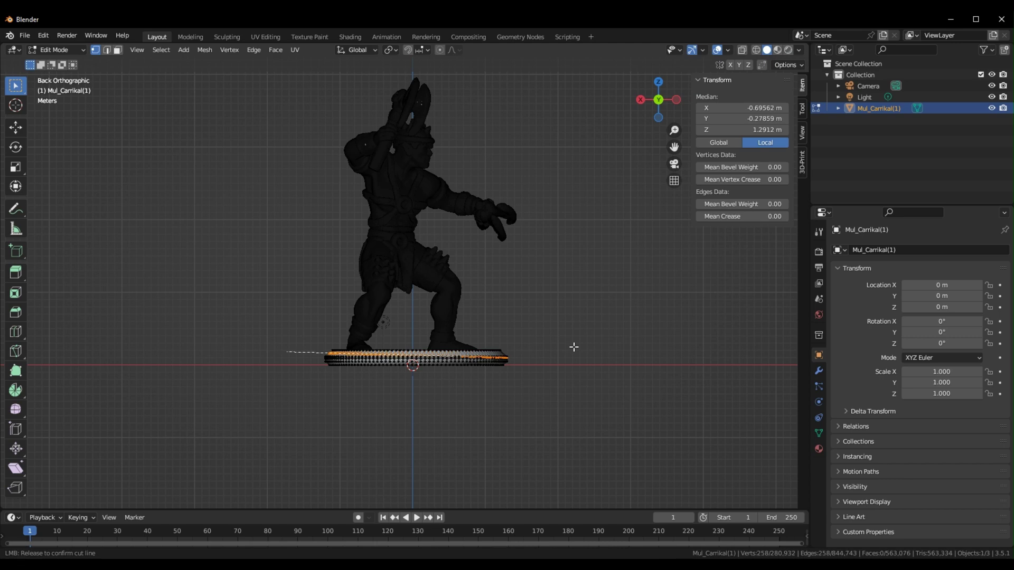
left_click_drag(574, 347, 573, 346)
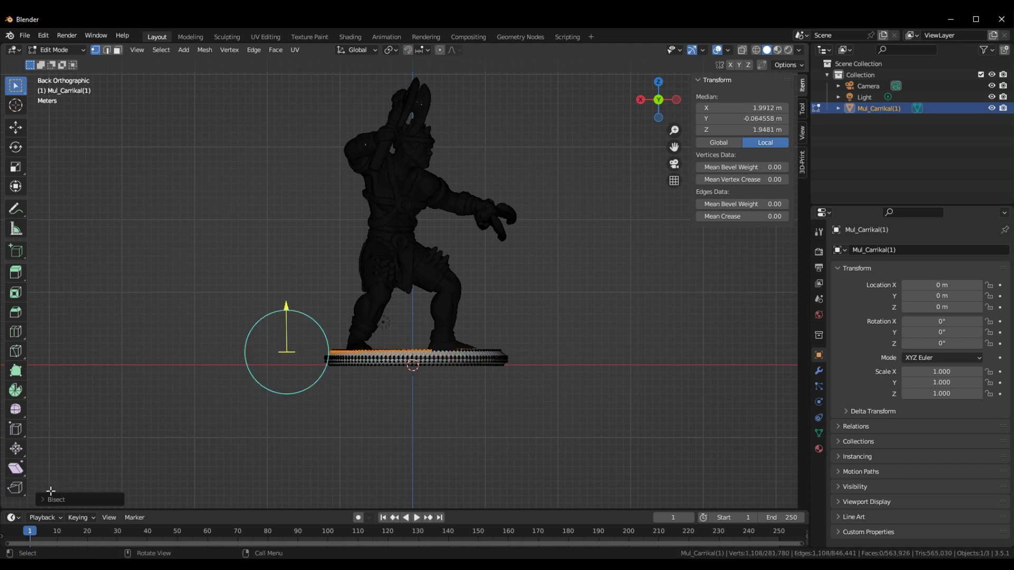
Set the bisect plane point to 0, 0, 1.7 m and normal to 0, 0, 1
left_click(41, 500)
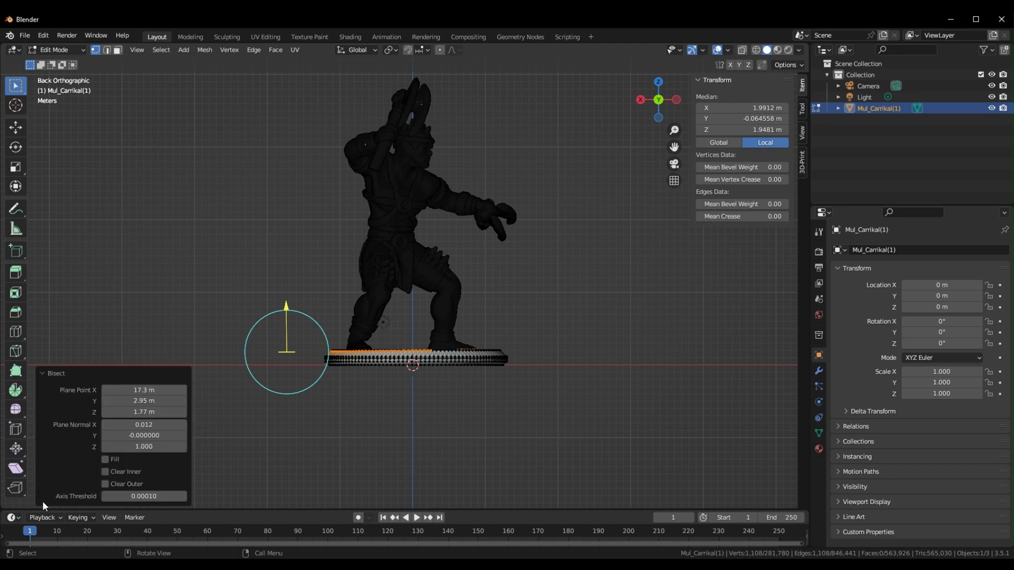
left_click(162, 390)
type("0")
key("Tab")
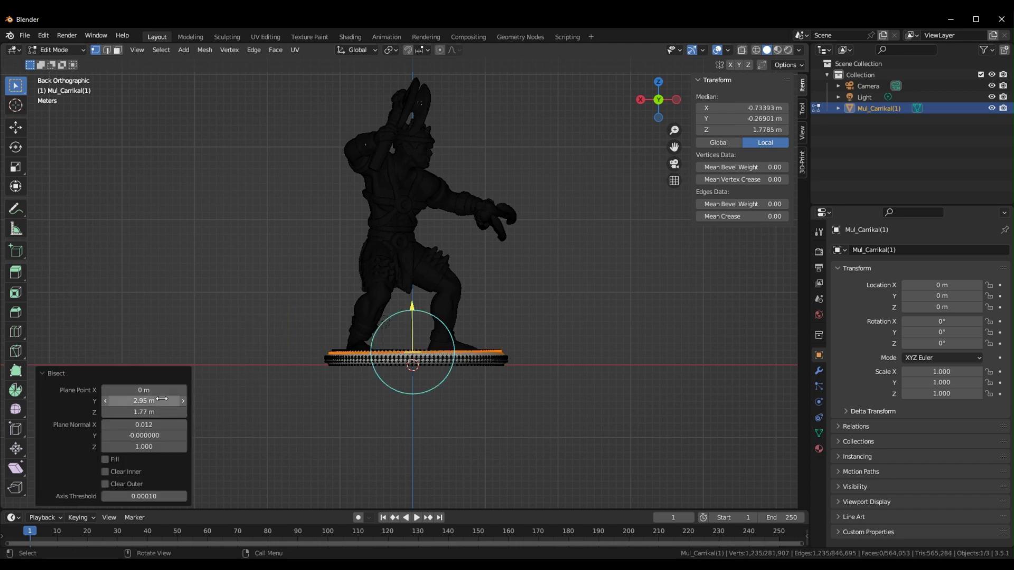
type("0")
key("Tab")
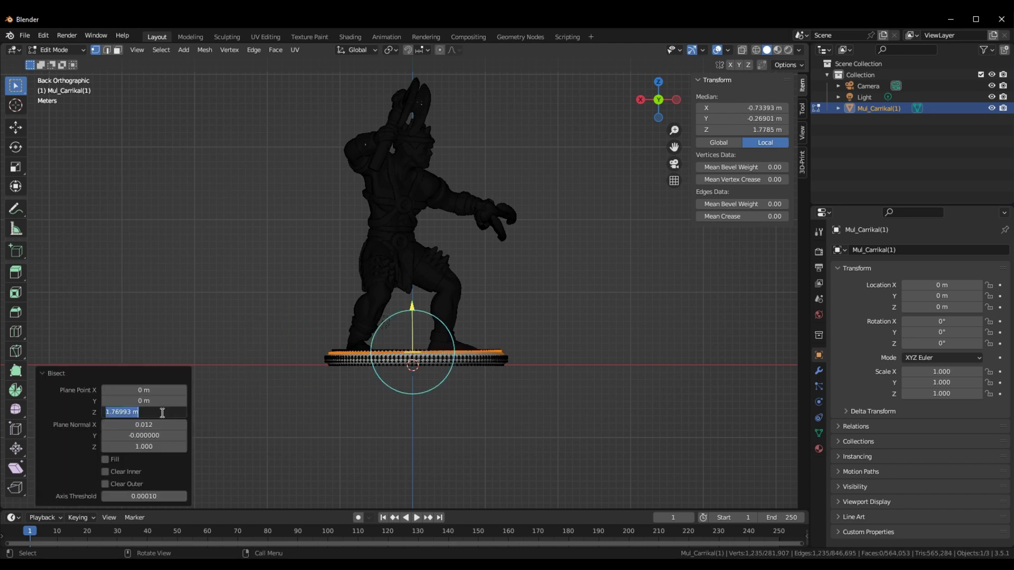
type("1.7")
left_click(144, 424)
type("0")
left_click(159, 435)
type("0")
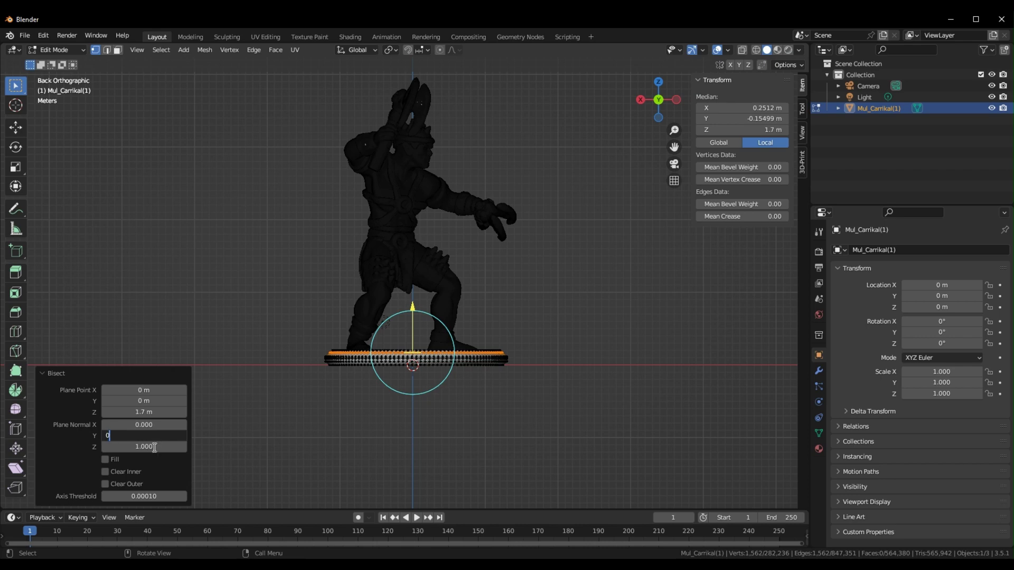
left_click(153, 447)
type("1")
key("Return")
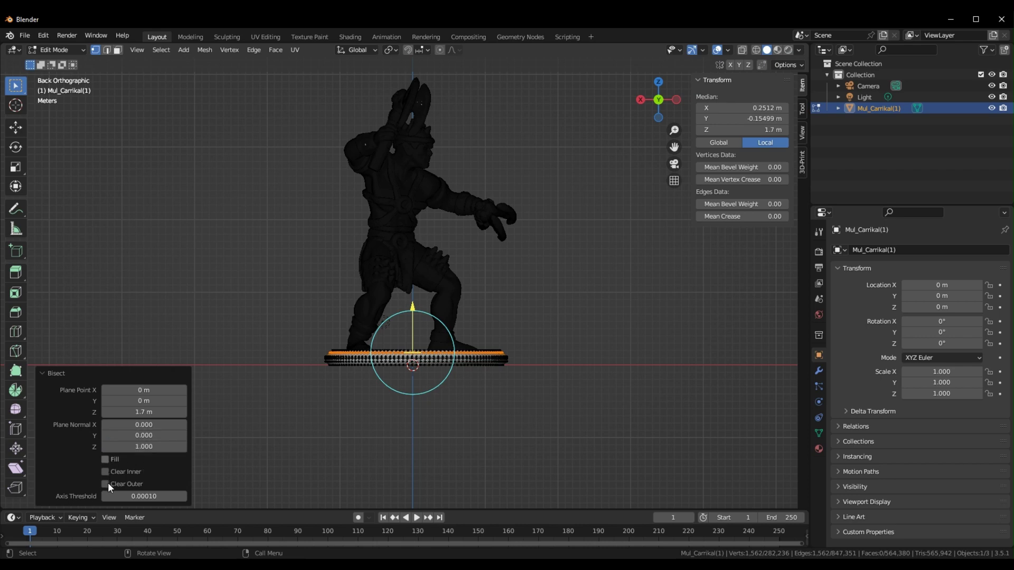
Toggle Clear Inner and Clear Outer to keep the figure above the cut
left_click(106, 484)
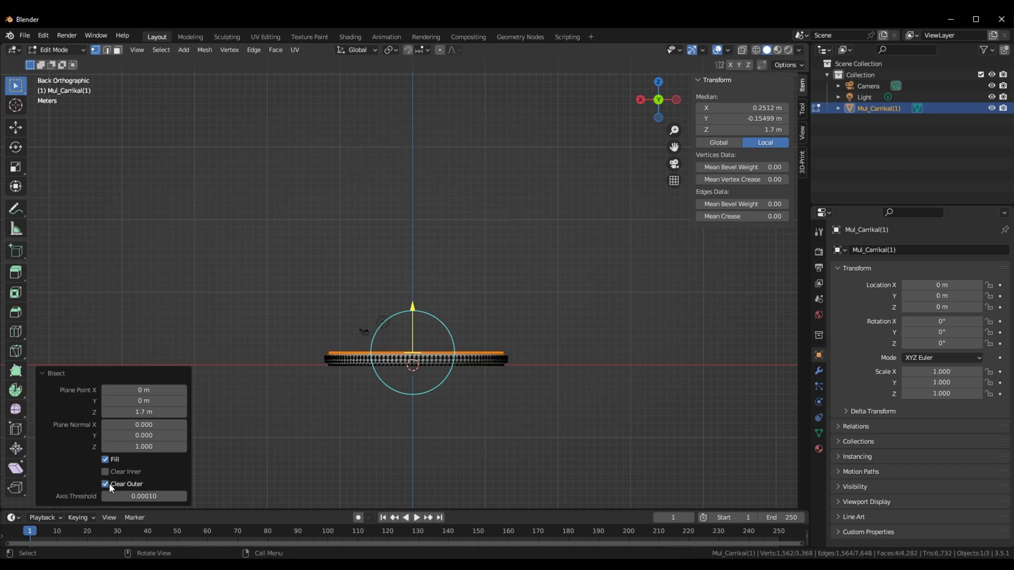
left_click(106, 472)
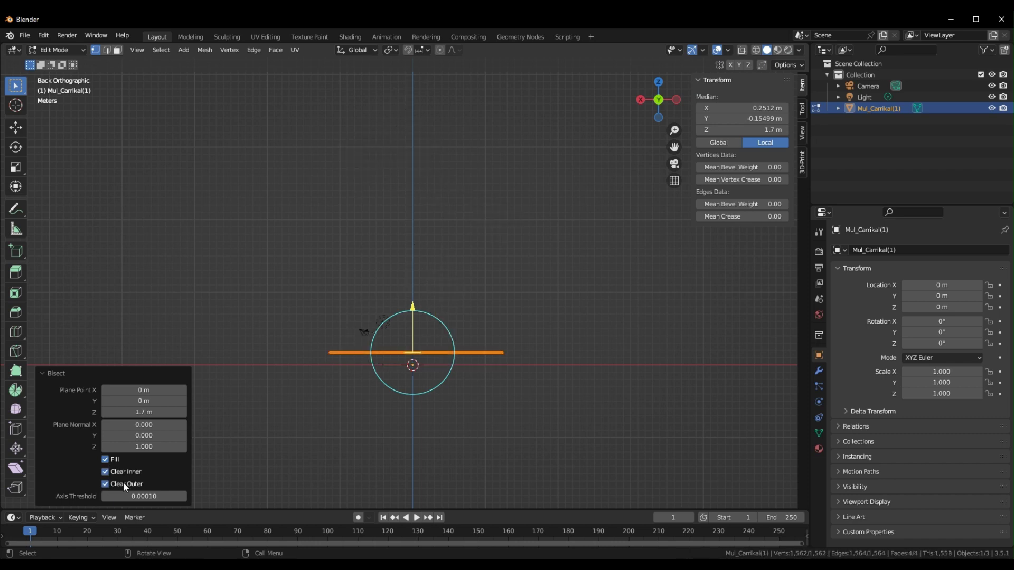
left_click(122, 483)
middle_click_drag(428, 402, 552, 375)
Select the leftover base ring with Ctrl+L and delete its edges
left_click(490, 420)
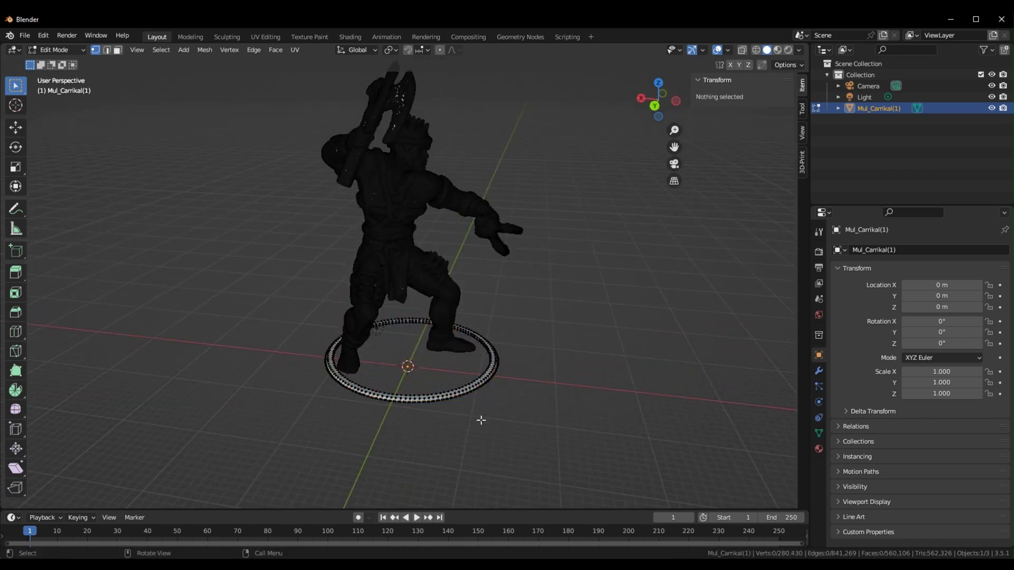
middle_click_drag(215, 210, 206, 233)
middle_click_drag(414, 403, 399, 398)
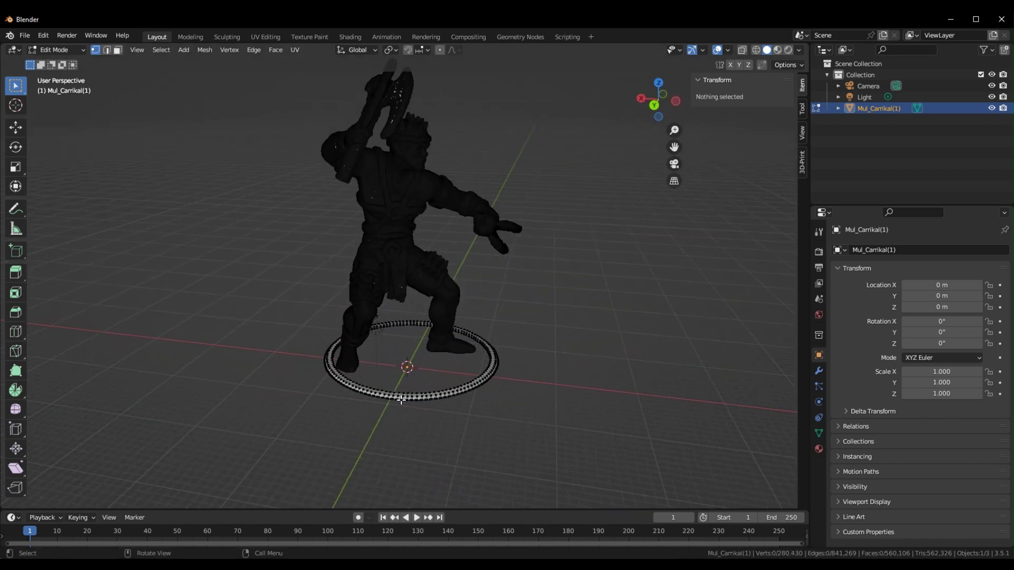
left_click_drag(351, 418, 478, 396)
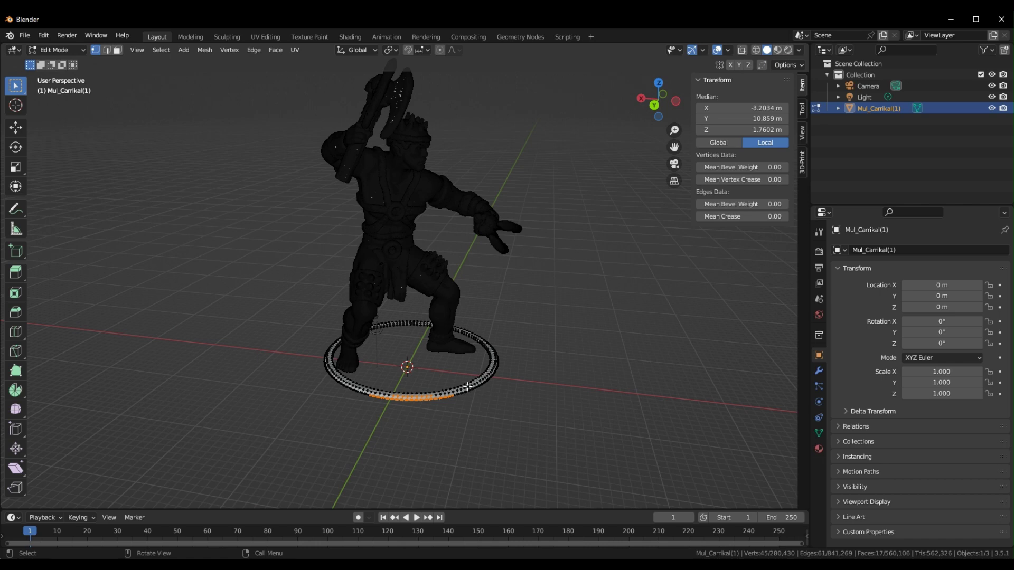
key("ctrl+l")
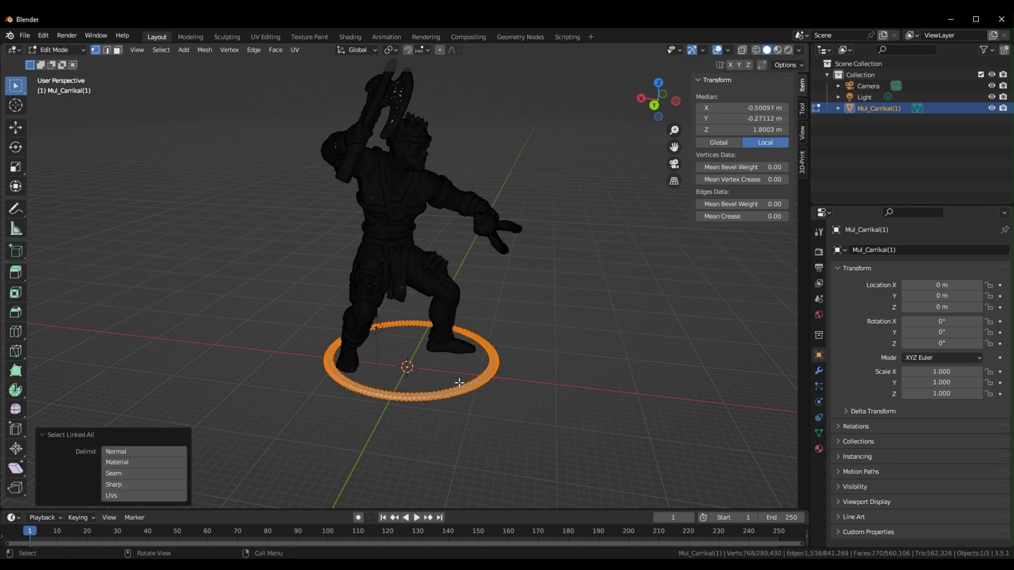
key("x")
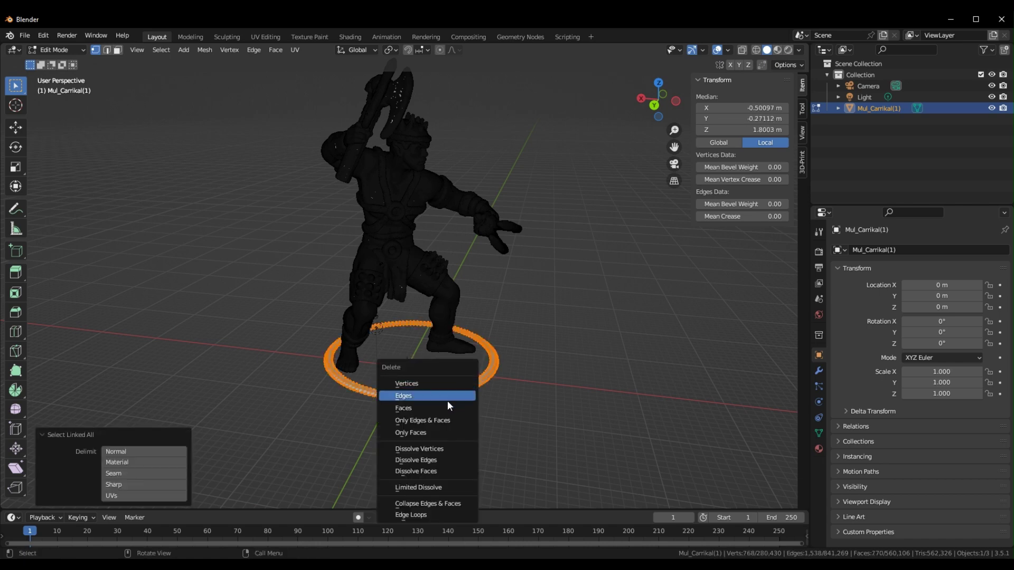
left_click(448, 399)
middle_click_drag(551, 356, 534, 348)
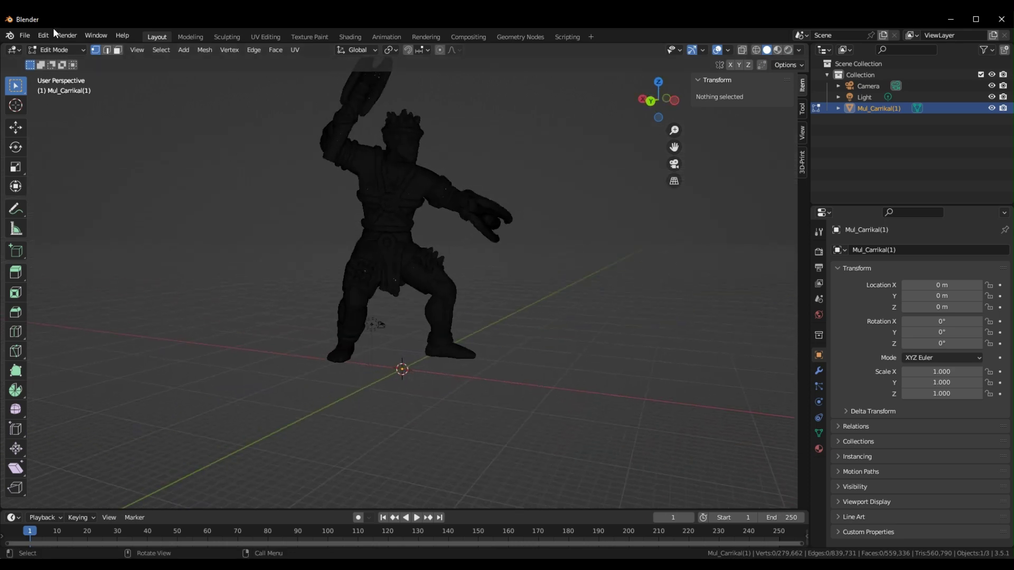
left_click(60, 50)
left_click(61, 63)
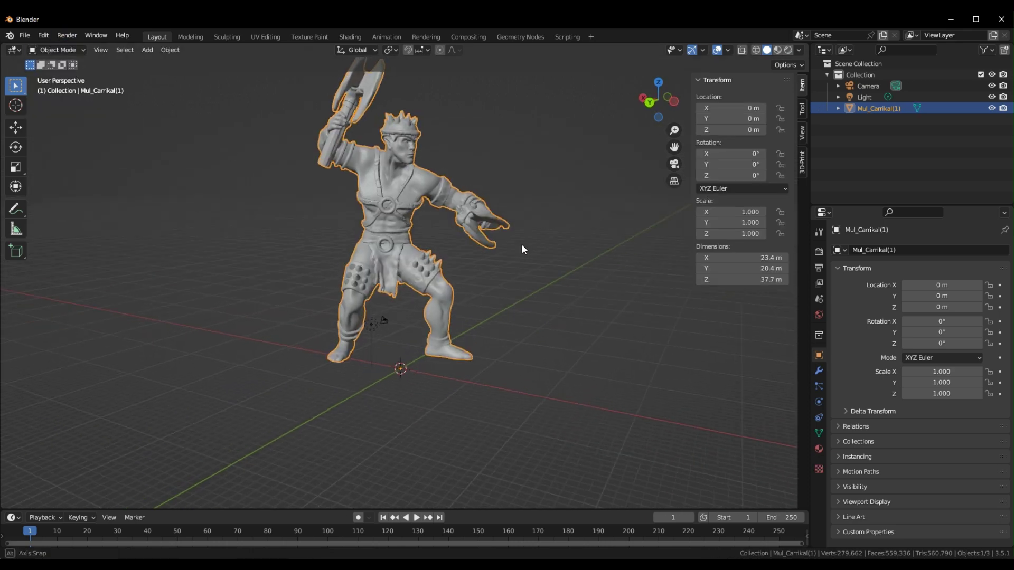
middle_click_drag(511, 227, 515, 224)
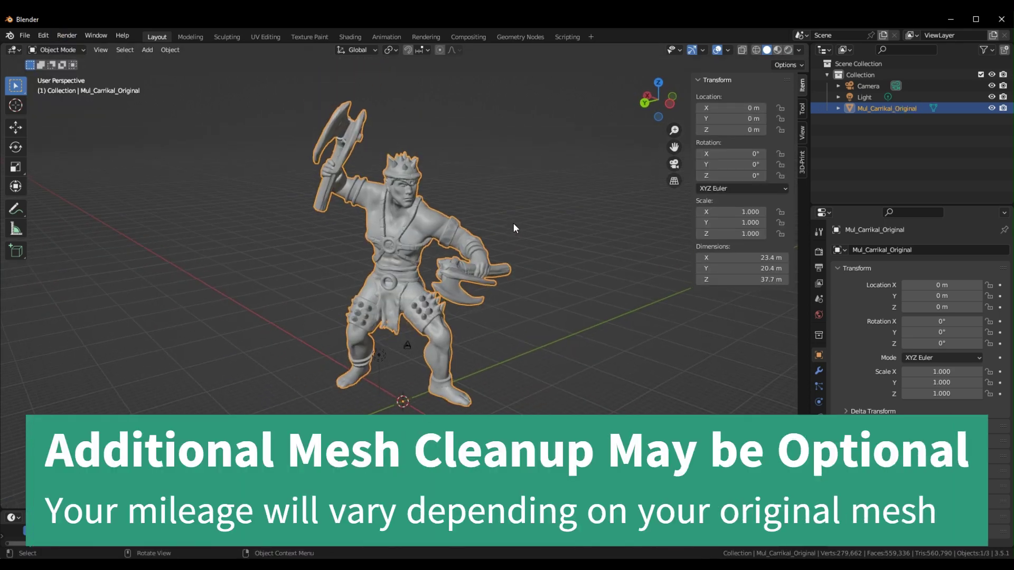
middle_click_drag(411, 273, 527, 285)
scroll(509, 274, "up", 5)
scroll(502, 296, "down", 6)
scroll(524, 287, "up", 4)
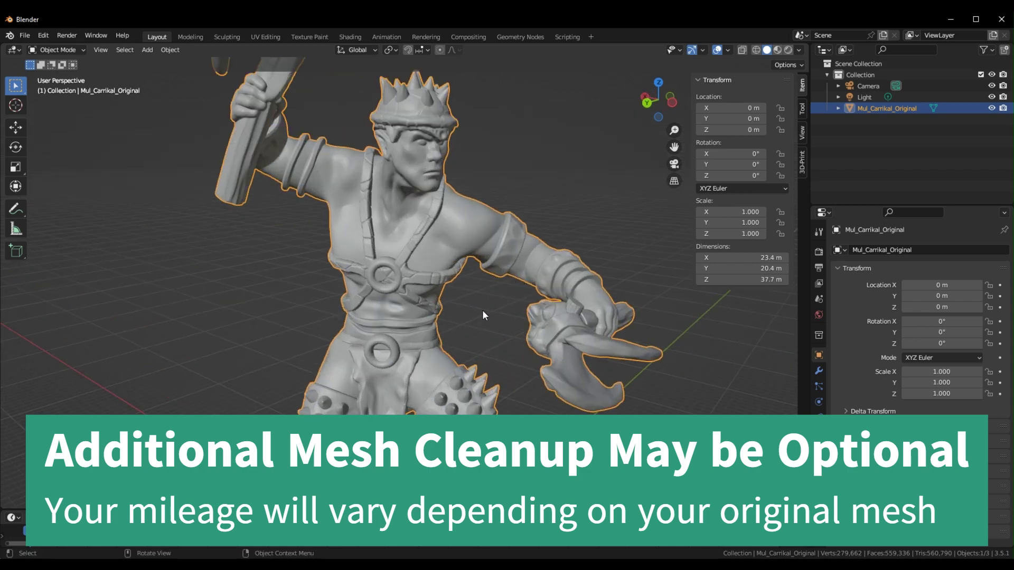
middle_click_drag(509, 270, 443, 278)
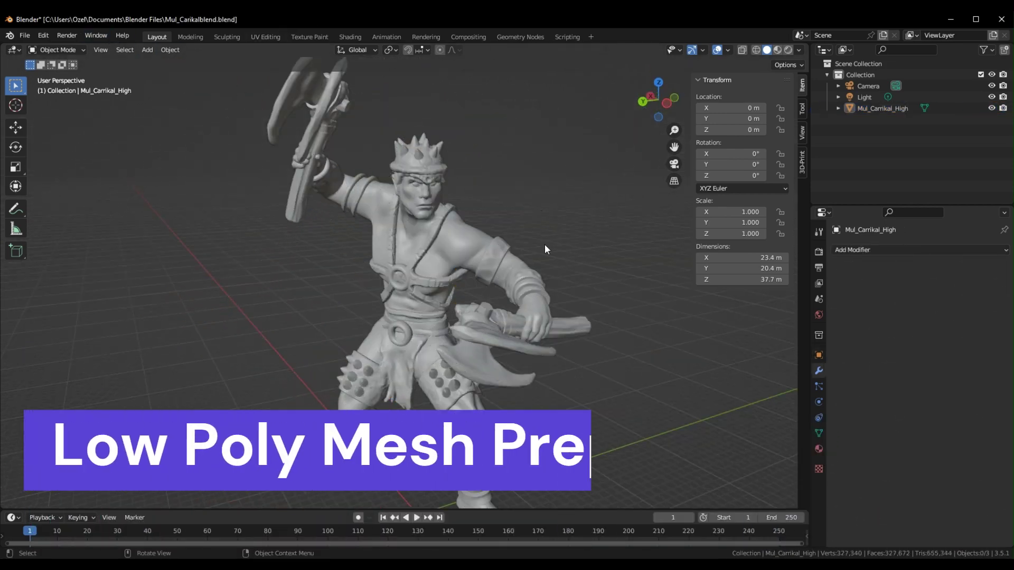
Duplicate Mul_Carrikal_High with copy-paste and rename the copy Mul_Carrikal_Low
middle_click_drag(544, 244, 551, 225)
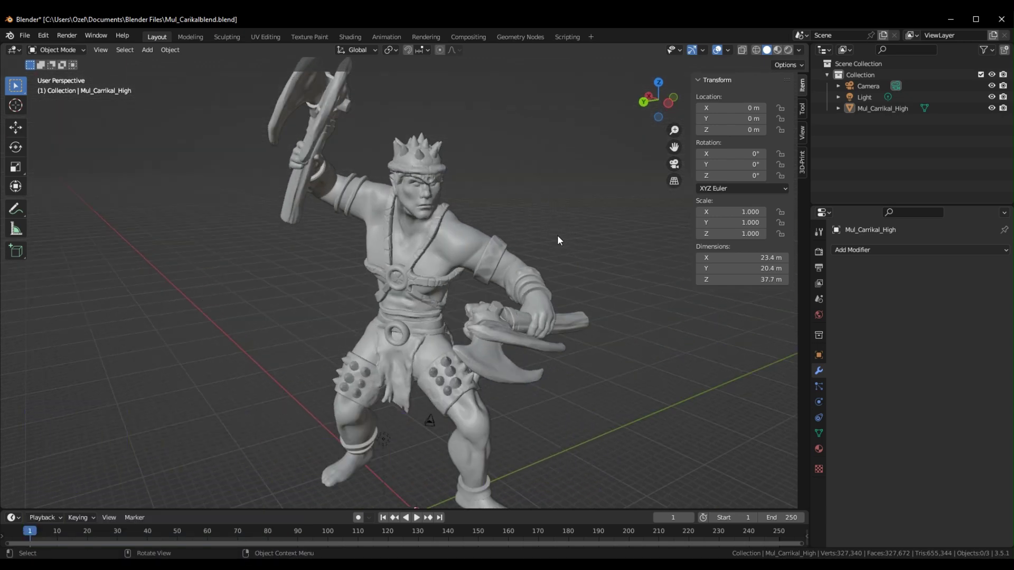
mouse_move(598, 262)
middle_mouse_down()
mouse_move(565, 246)
mouse_move(600, 249)
middle_mouse_up()
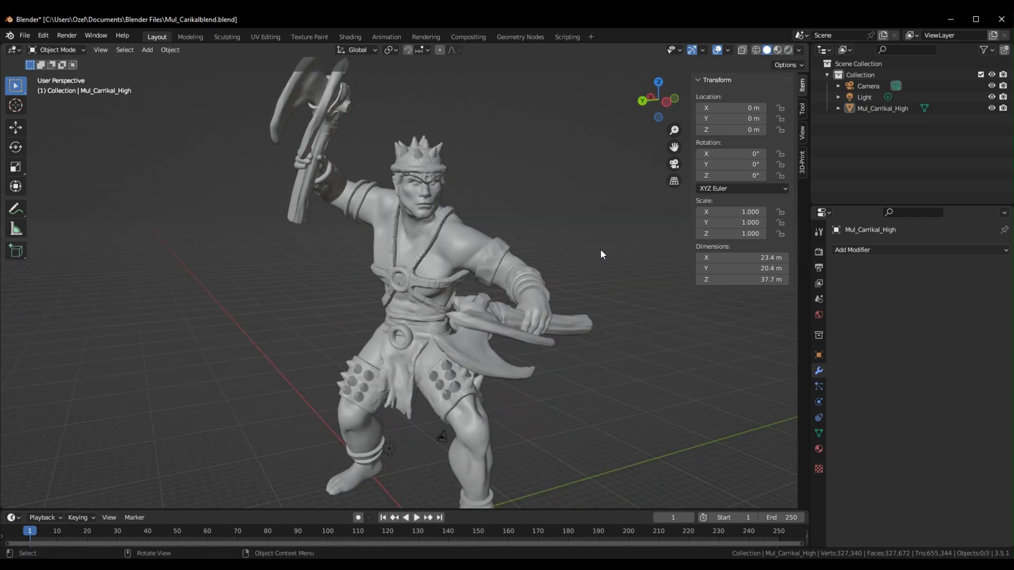
left_click(877, 107)
key("ctrl+c")
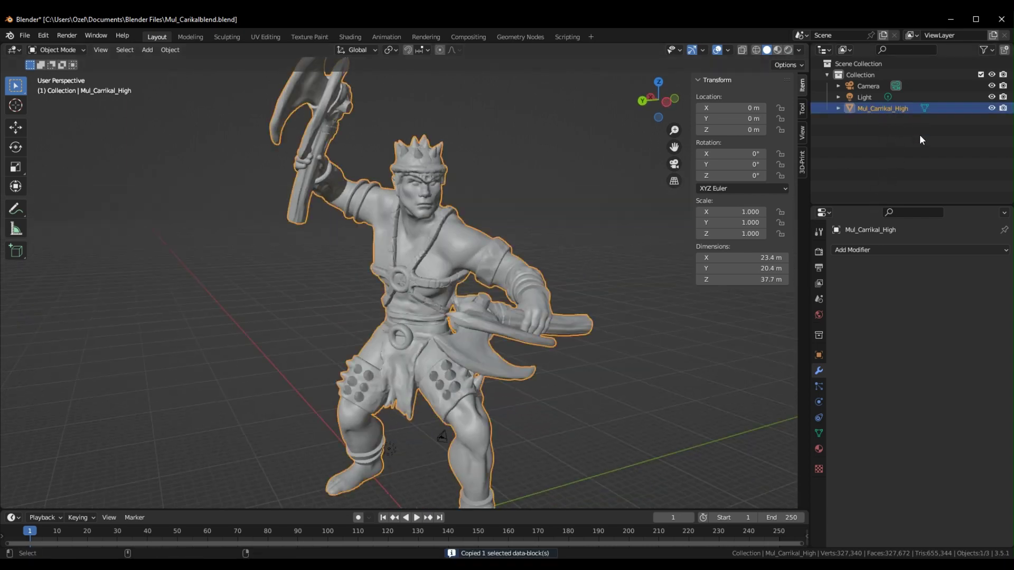
key("ctrl+v")
double_click(896, 119)
left_click_drag(896, 118, 971, 120)
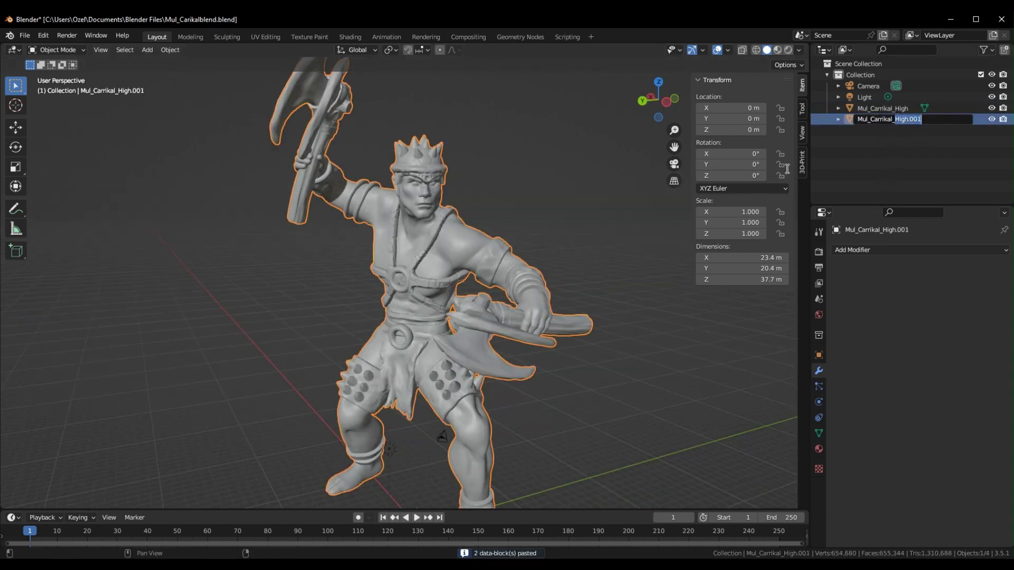
key("Return")
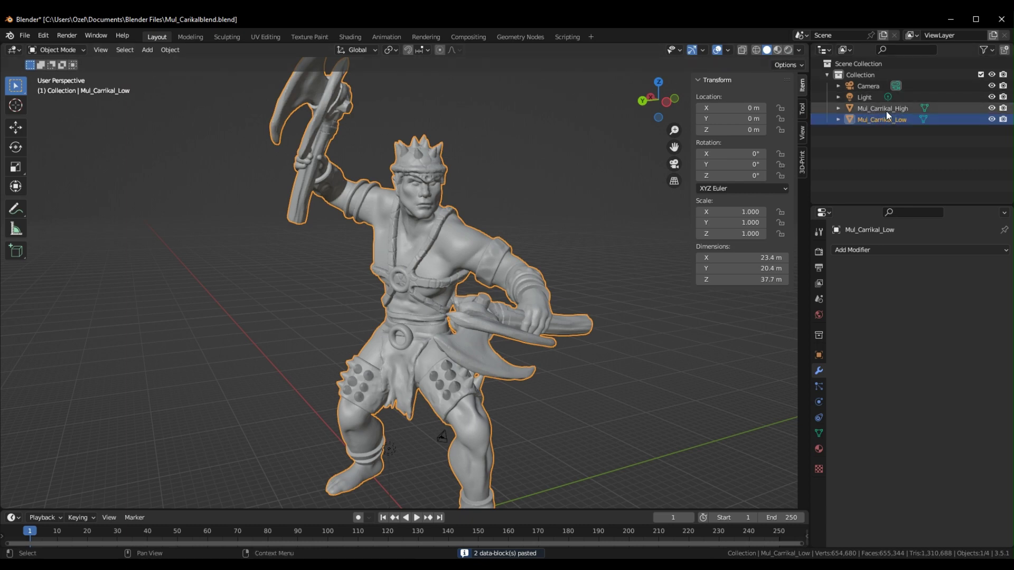
Hide Mul_Carrikal_High and make Mul_Carrikal_Low the active object
left_click(991, 107)
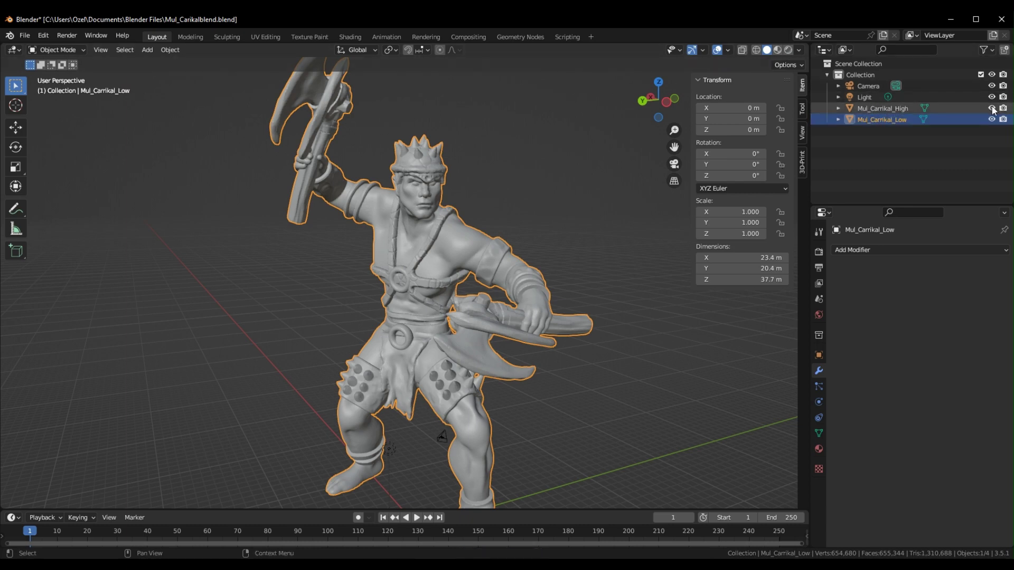
left_click(895, 109)
left_click(895, 123)
Orbit around the character to inspect its head, harness, axe arm and shoulder
middle_click_drag(539, 216, 453, 294)
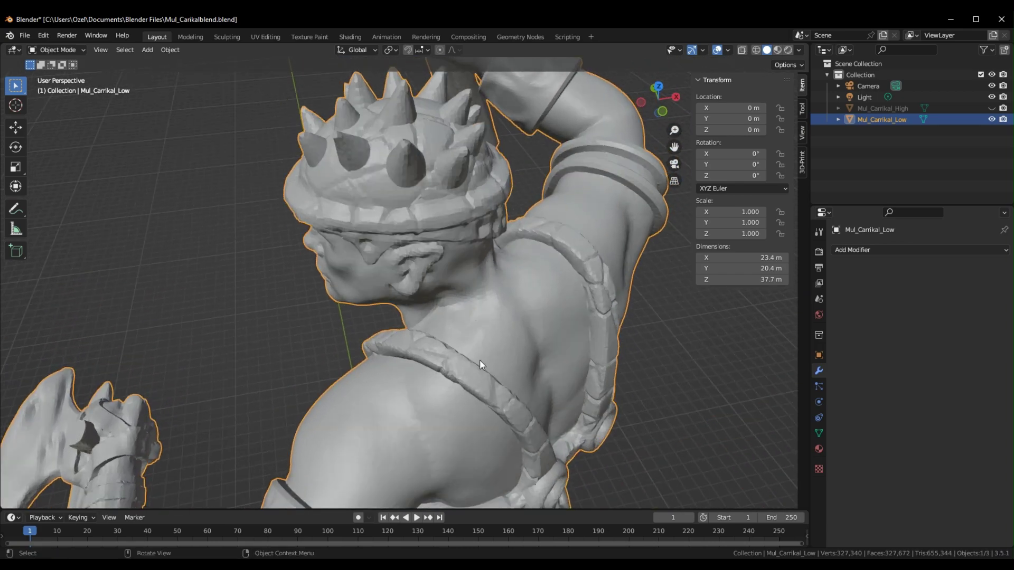
middle_click_drag(581, 268, 359, 220)
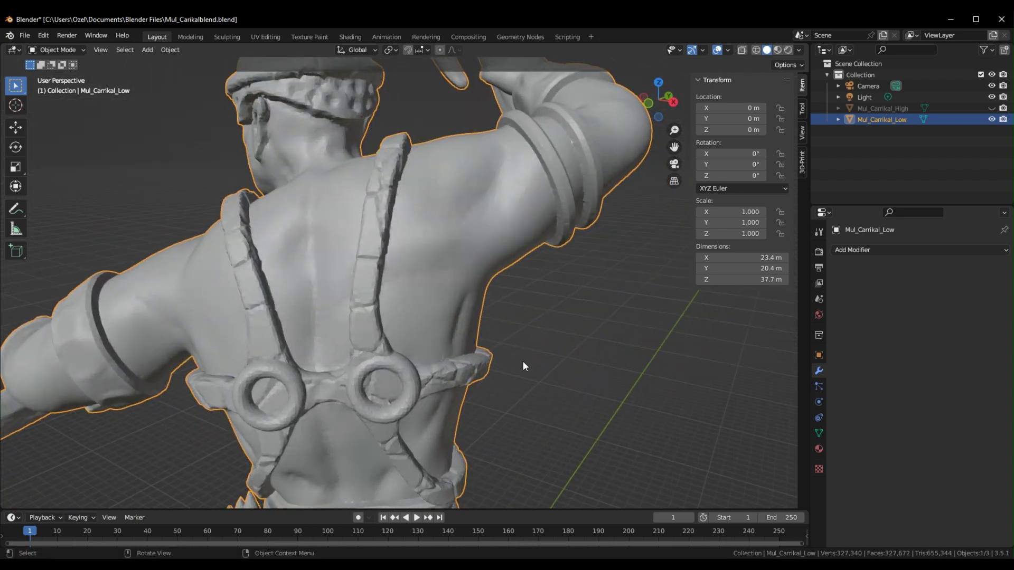
middle_click_drag(524, 366, 532, 224)
middle_click_drag(596, 346, 517, 152)
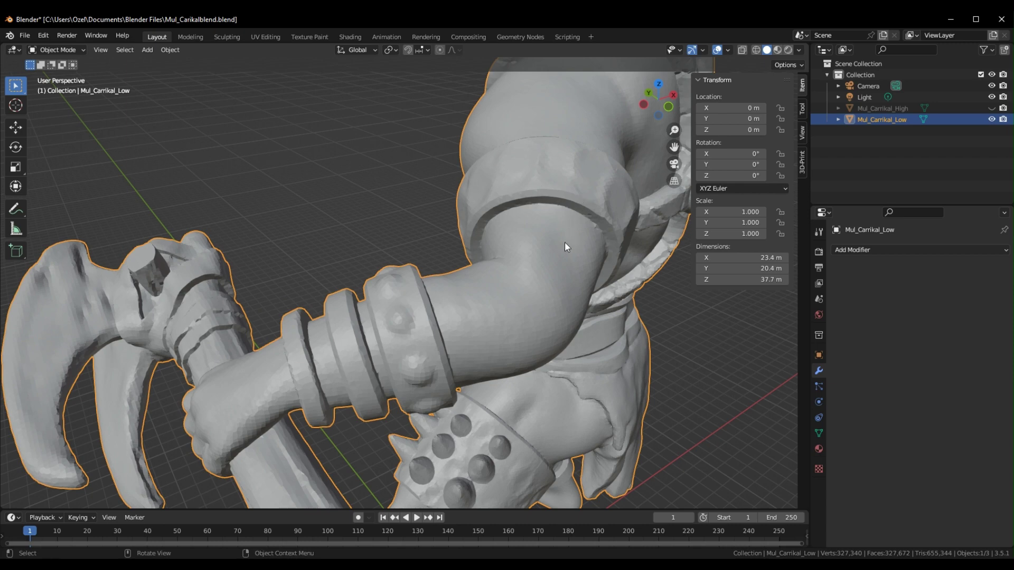
middle_click_drag(585, 166, 552, 255)
middle_click_drag(522, 305, 537, 251)
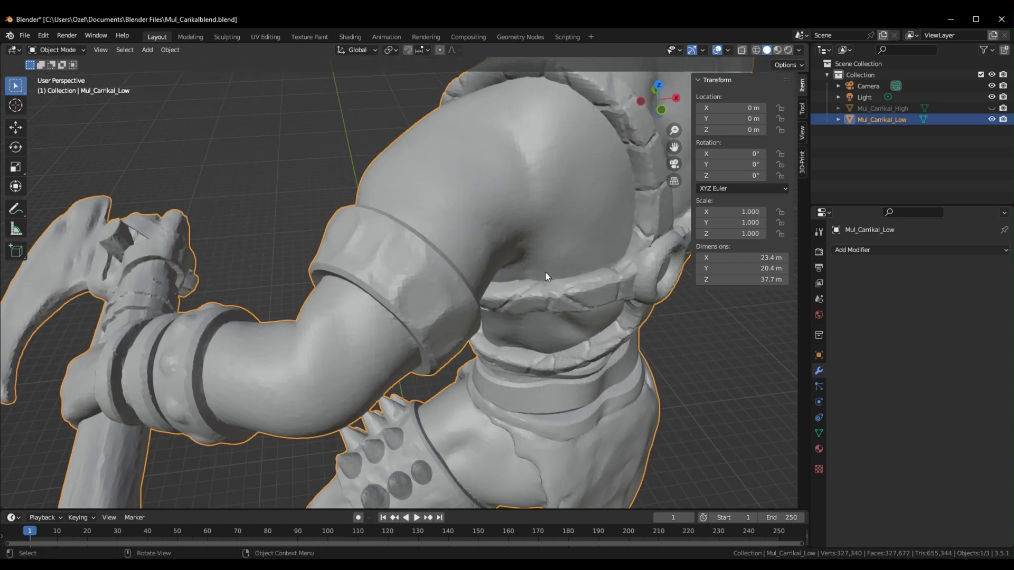
middle_click_drag(515, 157, 431, 221)
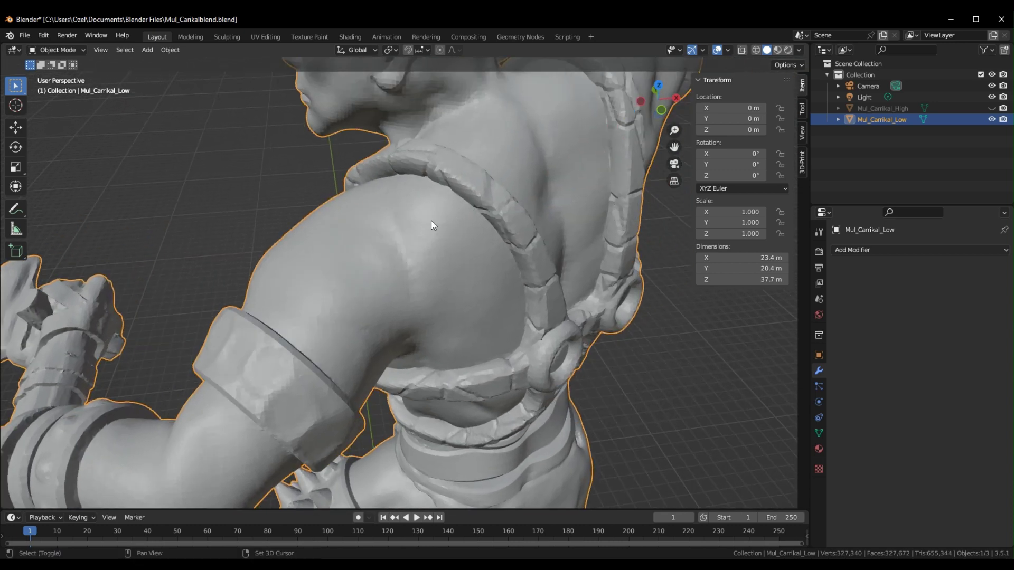
Switch Mul_Carrikal_Low into Sculpt Mode
left_click(58, 52)
left_click(61, 84)
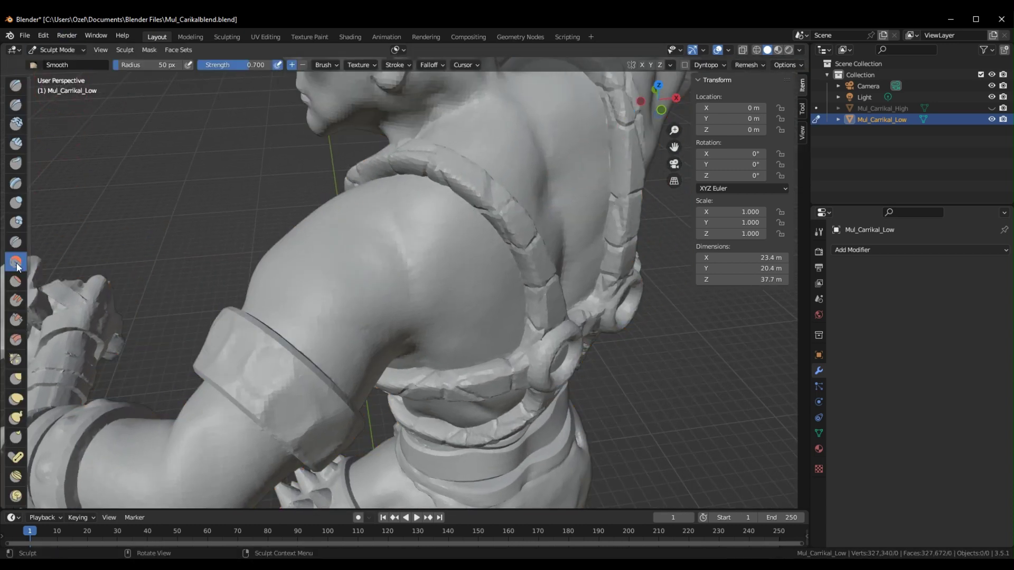
middle_click_drag(502, 301, 427, 295)
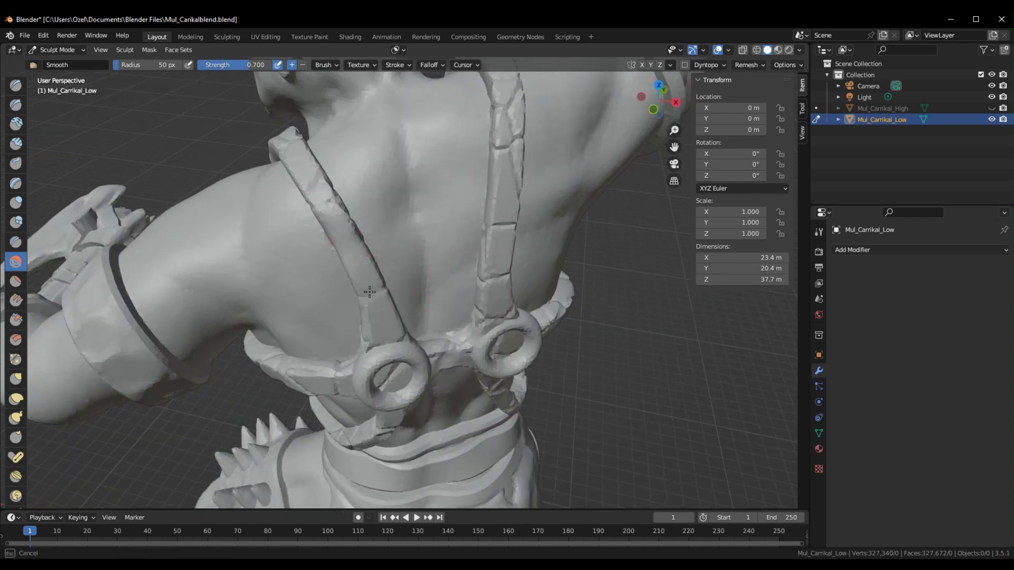
mouse_move(502, 138)
middle_mouse_down()
mouse_move(464, 211)
mouse_move(611, 118)
mouse_move(409, 169)
mouse_move(418, 176)
mouse_move(403, 331)
mouse_move(414, 174)
mouse_move(475, 233)
mouse_move(396, 306)
mouse_move(468, 323)
mouse_move(527, 316)
mouse_move(503, 200)
mouse_move(507, 335)
mouse_move(324, 374)
mouse_move(418, 344)
mouse_move(472, 310)
mouse_move(303, 431)
middle_mouse_up()
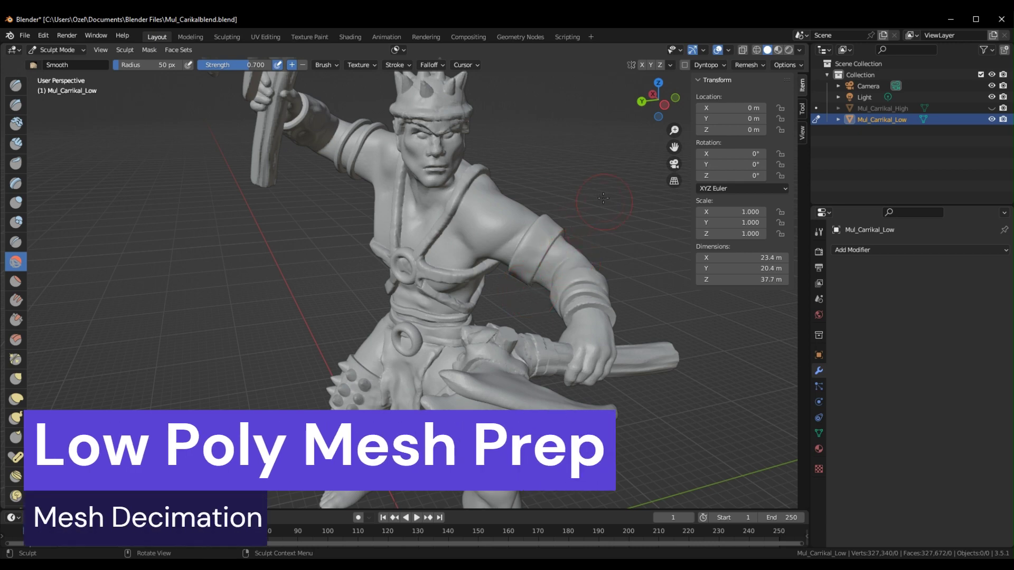
Return to Object Mode and add a Decimate modifier to Mul_Carrikal_Low
scroll(537, 163, "down", 2)
middle_click_drag(543, 178, 559, 194)
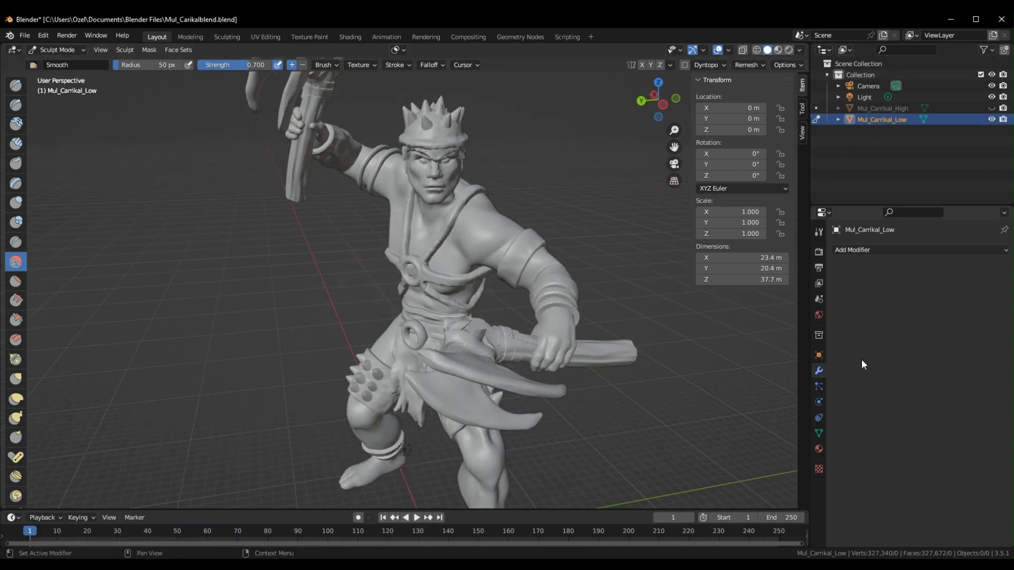
left_click(56, 49)
left_click(50, 62)
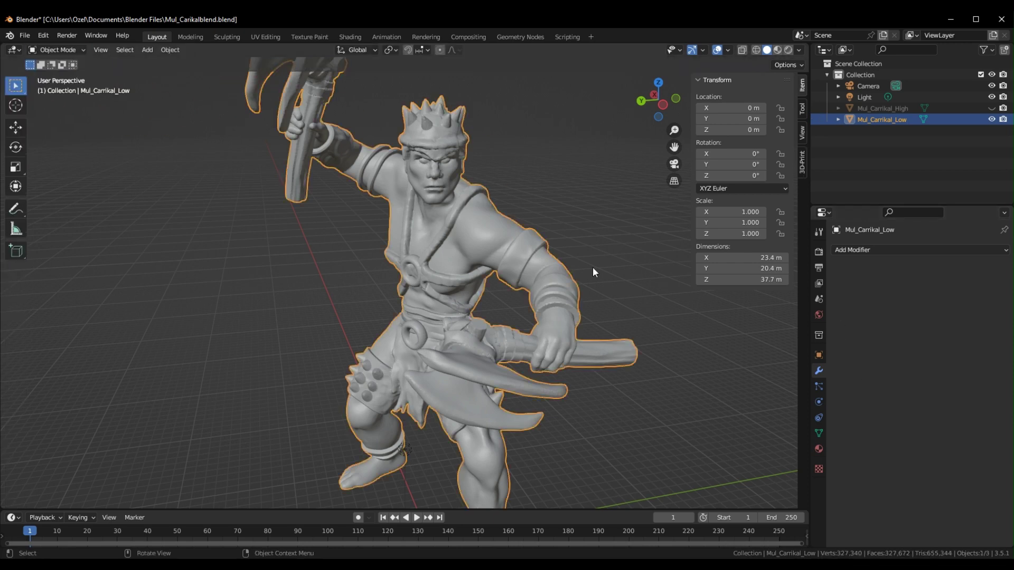
left_click(874, 253)
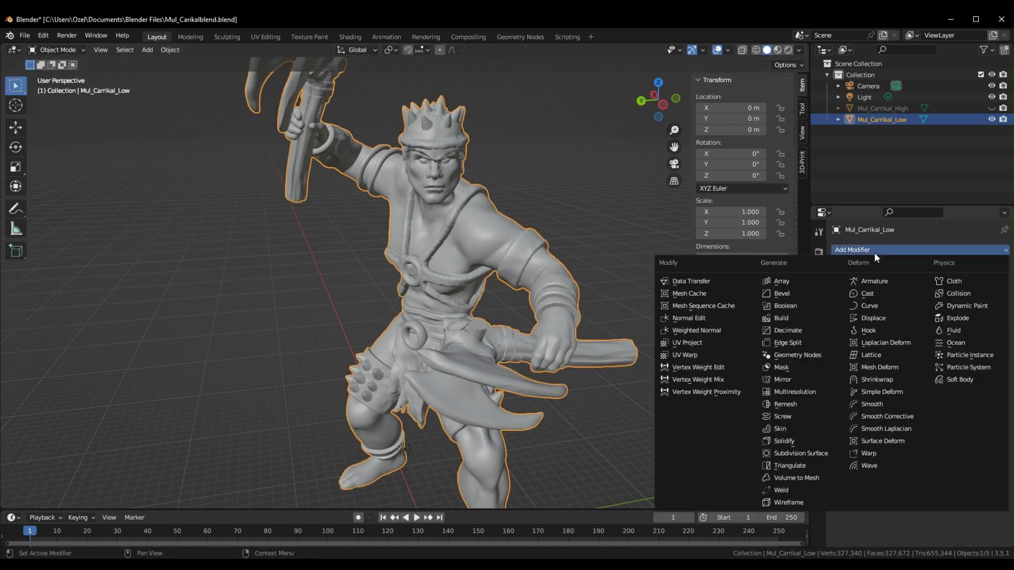
left_click(789, 330)
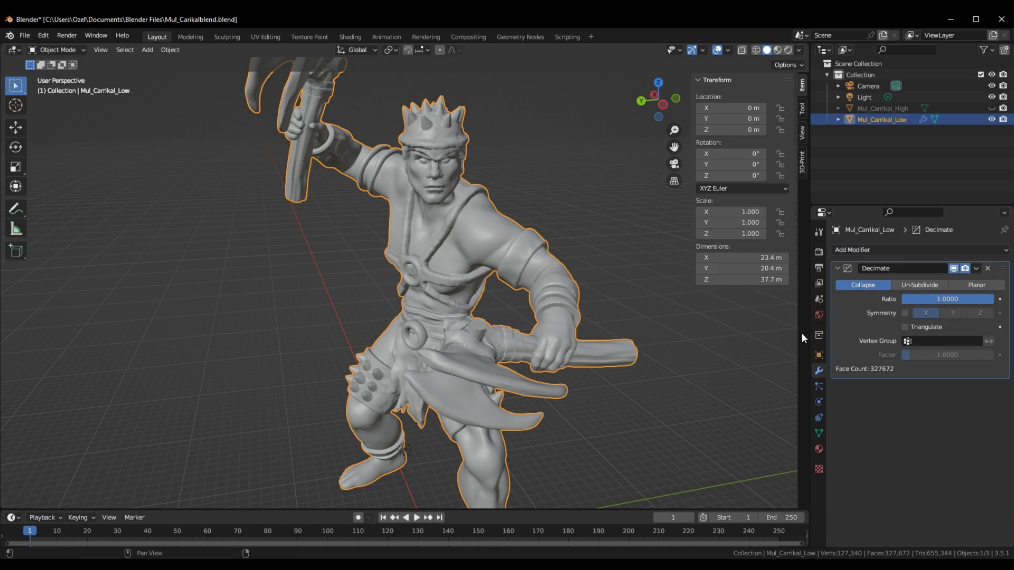
Set the Decimate to Planar with an 8° angle limit and apply it
left_click(983, 286)
left_click(946, 299)
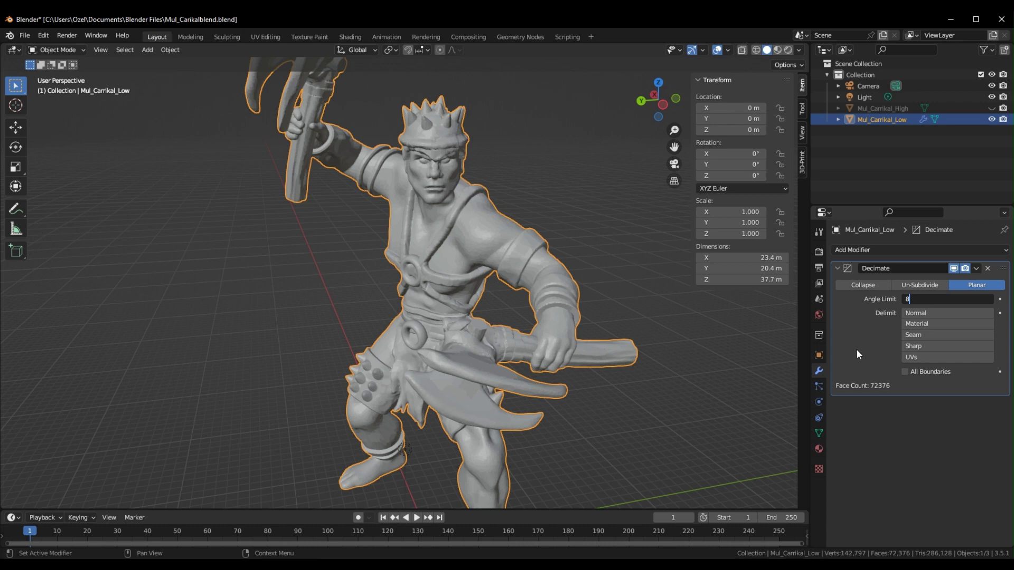
type("8")
key("Return")
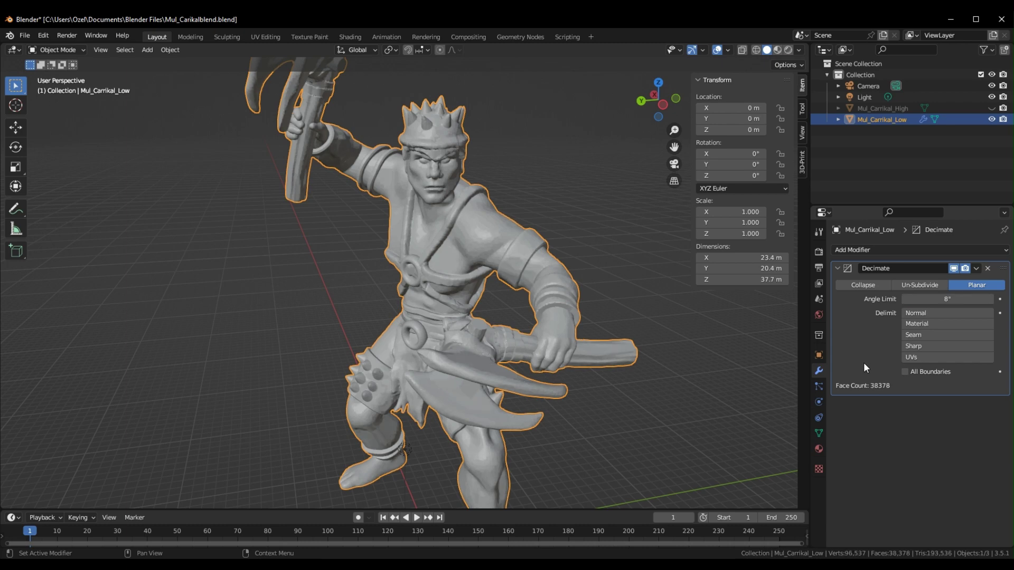
middle_click_drag(711, 398, 781, 343)
left_click(976, 269)
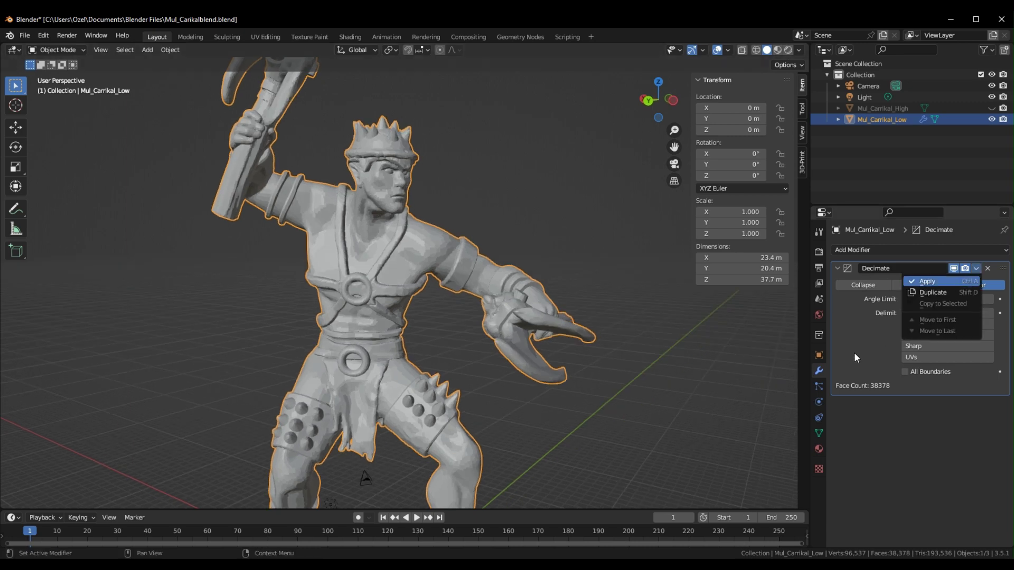
key("ctrl+a")
Add and apply a Collapse Decimate at 0.5 ratio, then add another Decimate modifier
left_click(855, 251)
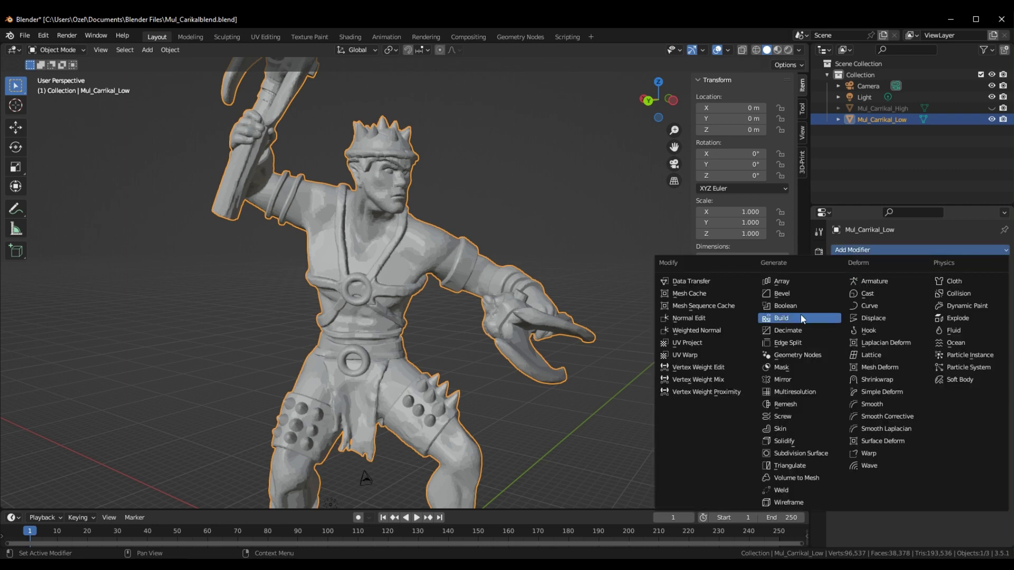
left_click(803, 331)
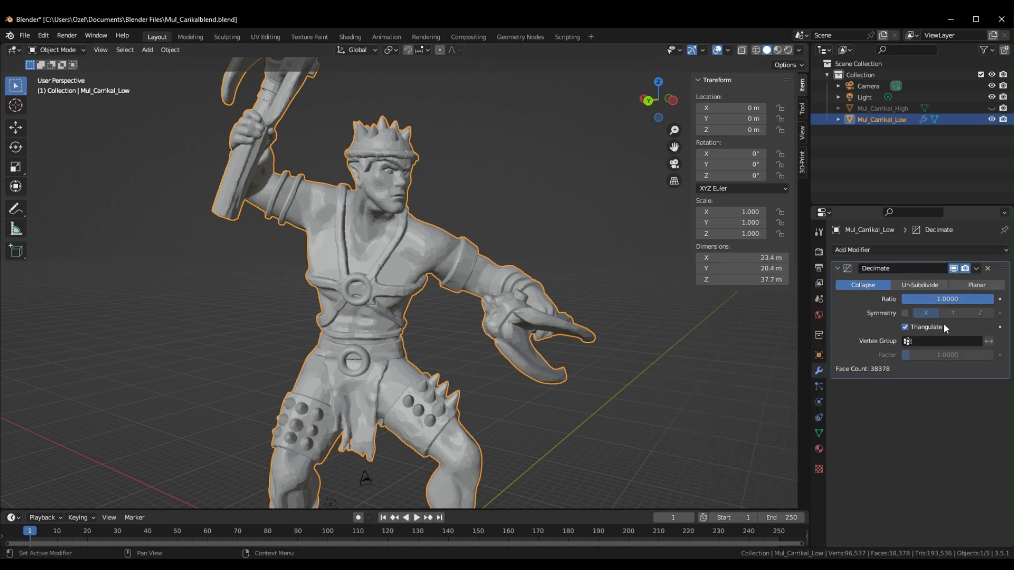
left_click(945, 299)
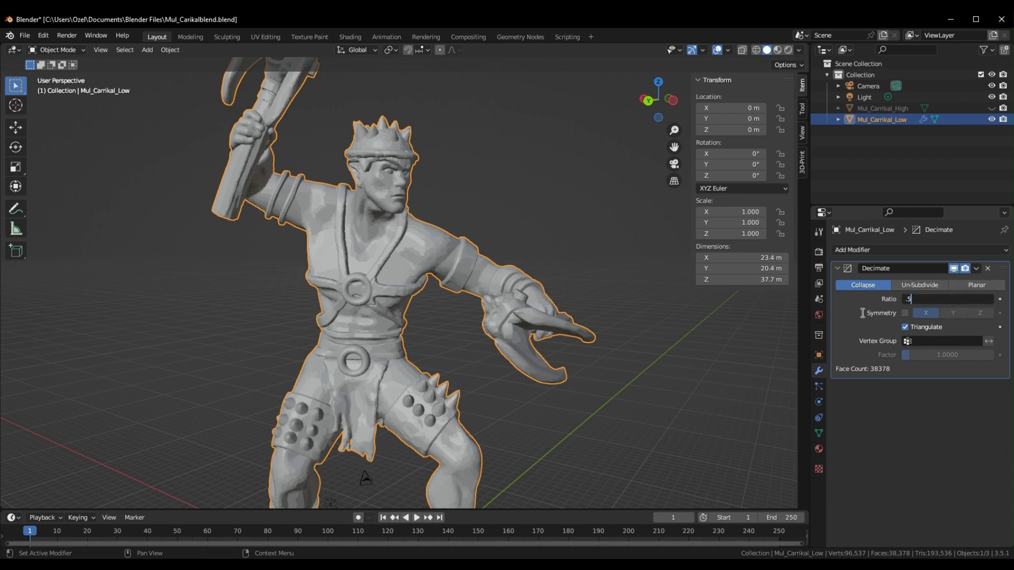
key("Return")
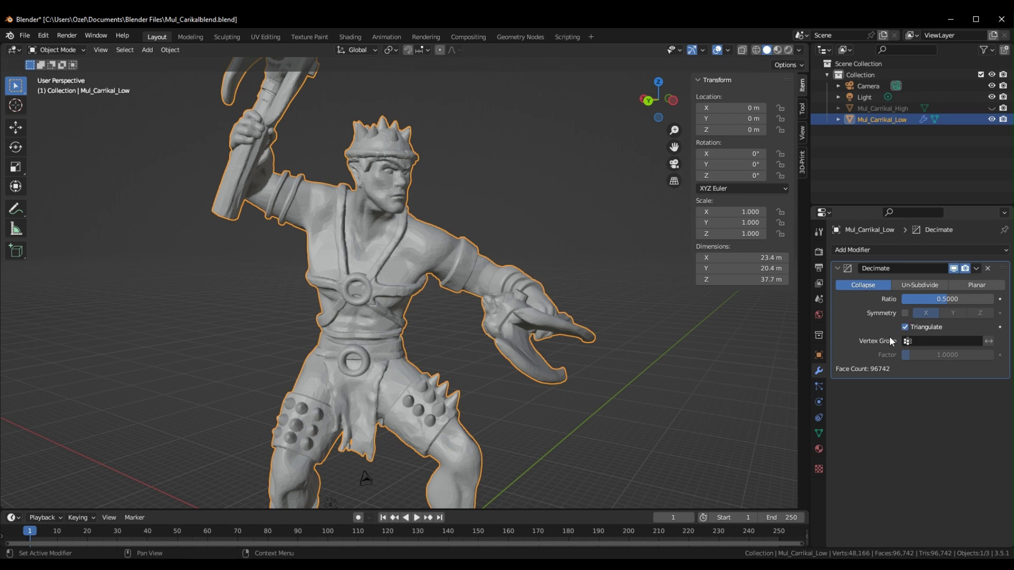
left_click(976, 268)
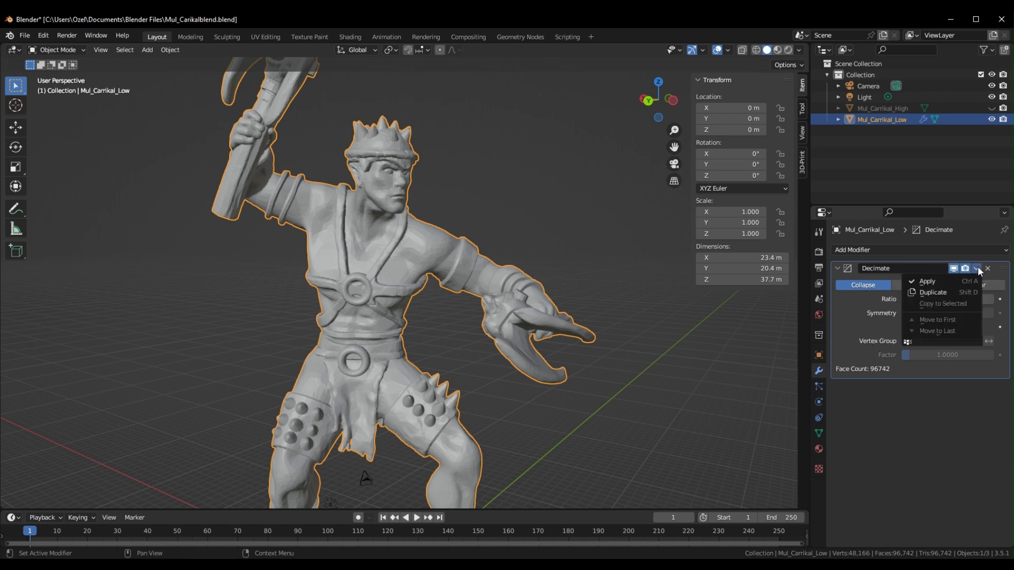
left_click(958, 279)
left_click(898, 251)
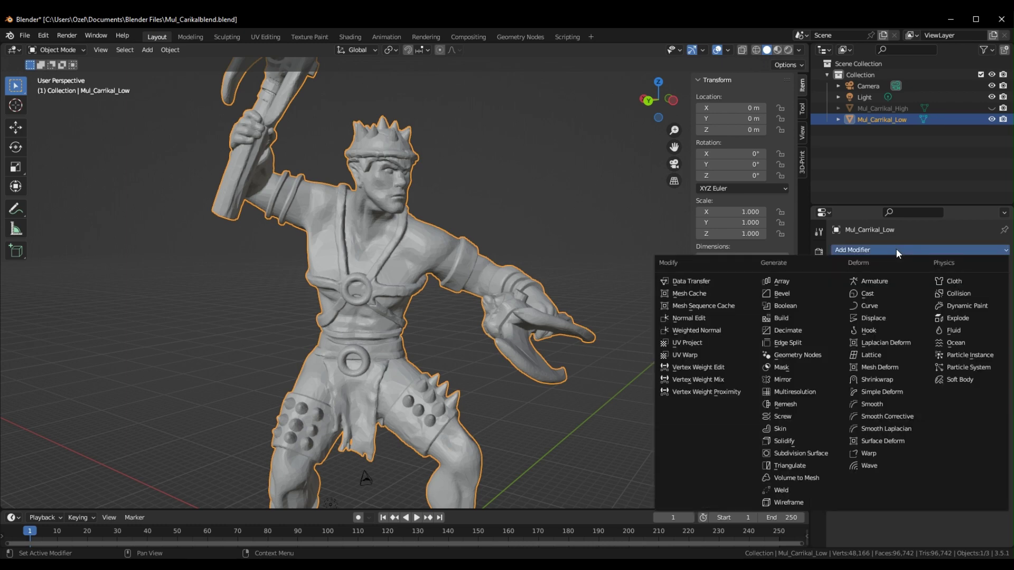
left_click(773, 317)
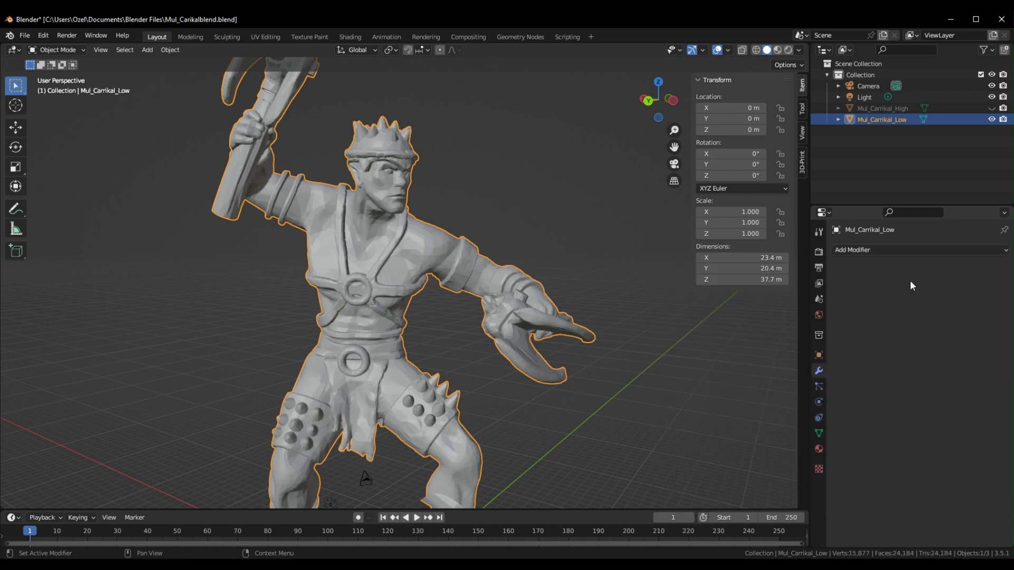
Set the Decimate ratio to about 0.5 and inspect the decimated character
middle_click_drag(567, 199, 533, 224)
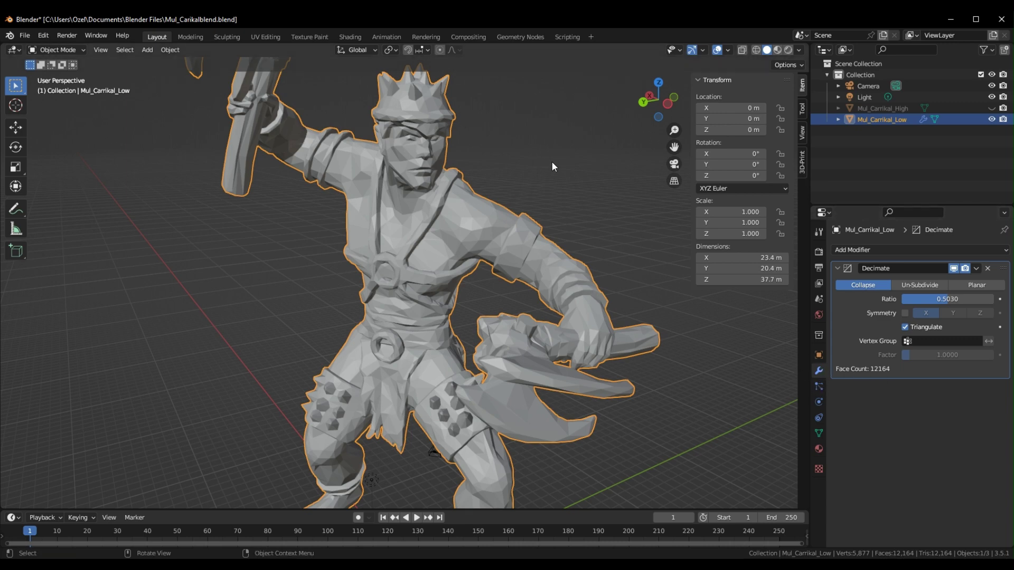
middle_click_drag(598, 192, 627, 195)
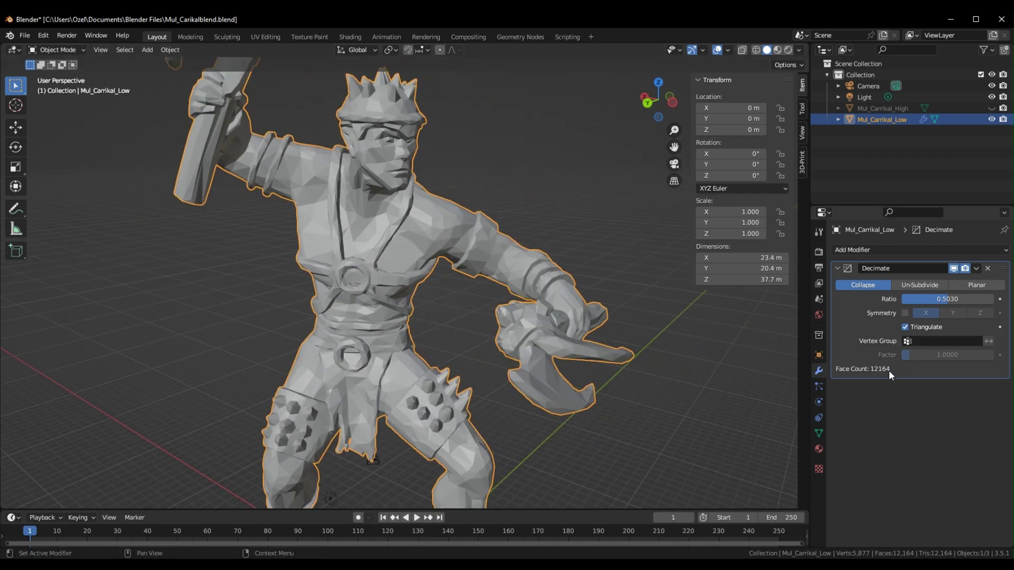
middle_click_drag(607, 327, 563, 296)
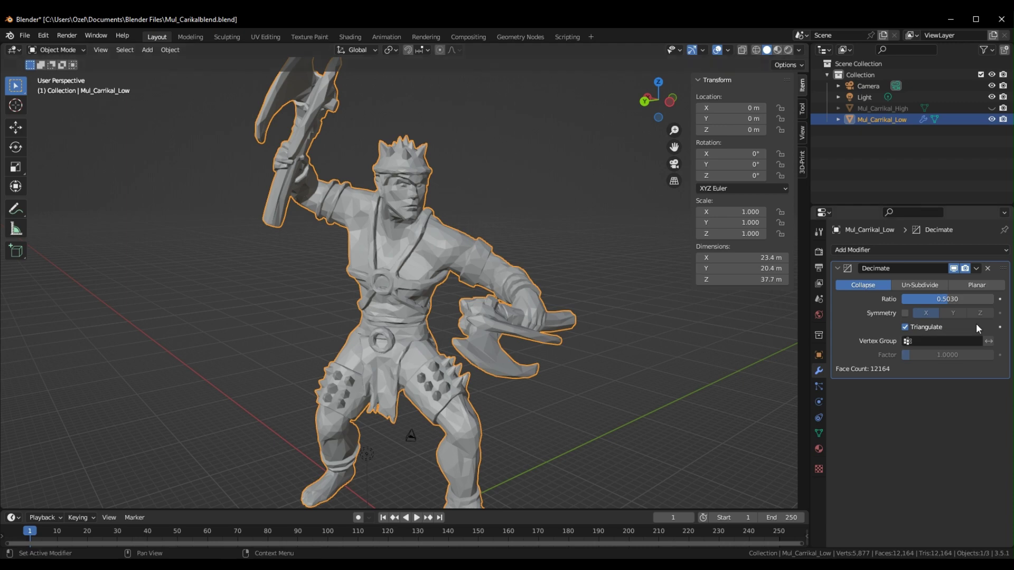
left_click_drag(951, 299, 925, 299)
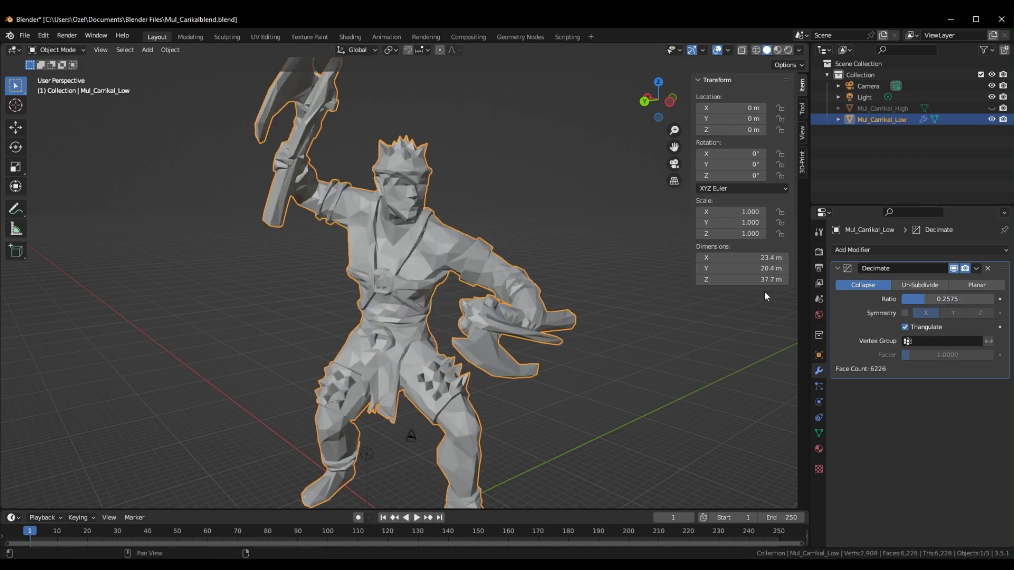
middle_click_drag(474, 211, 523, 333)
middle_click_drag(429, 326, 492, 239)
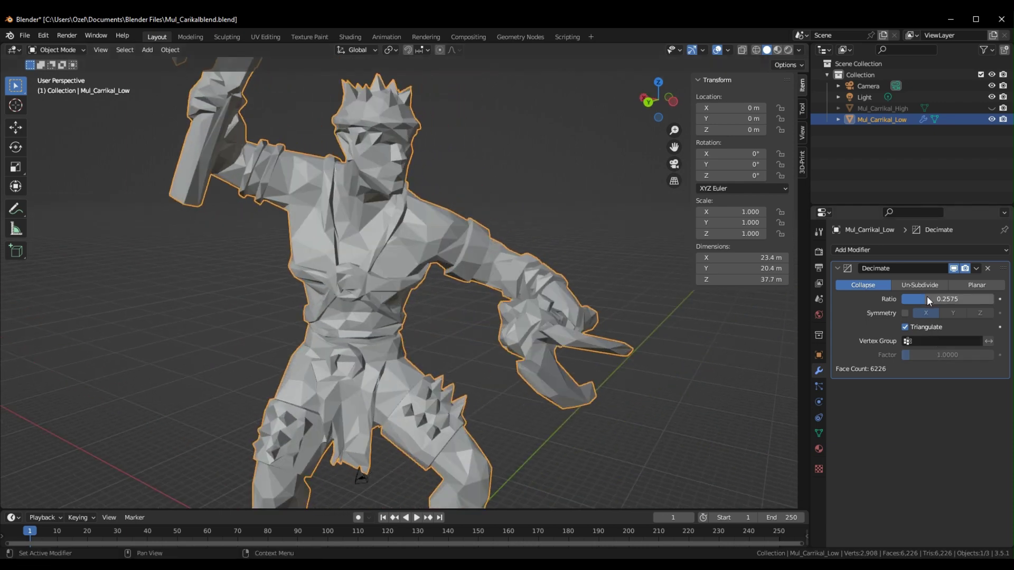
Fine-tune the Decimate ratio to 0.5329 and apply it, leaving 12,888 faces
left_click_drag(928, 297, 578, 282)
middle_click_drag(578, 282, 636, 260)
middle_click_drag(233, 213, 559, 321)
middle_click_drag(524, 213, 401, 267)
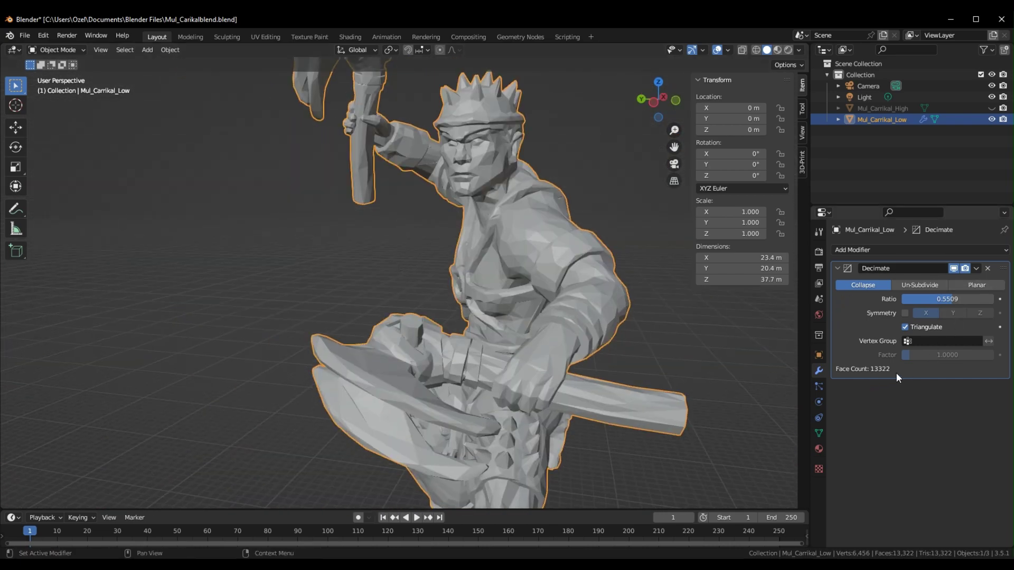
left_click_drag(949, 299, 946, 300)
left_click(976, 268)
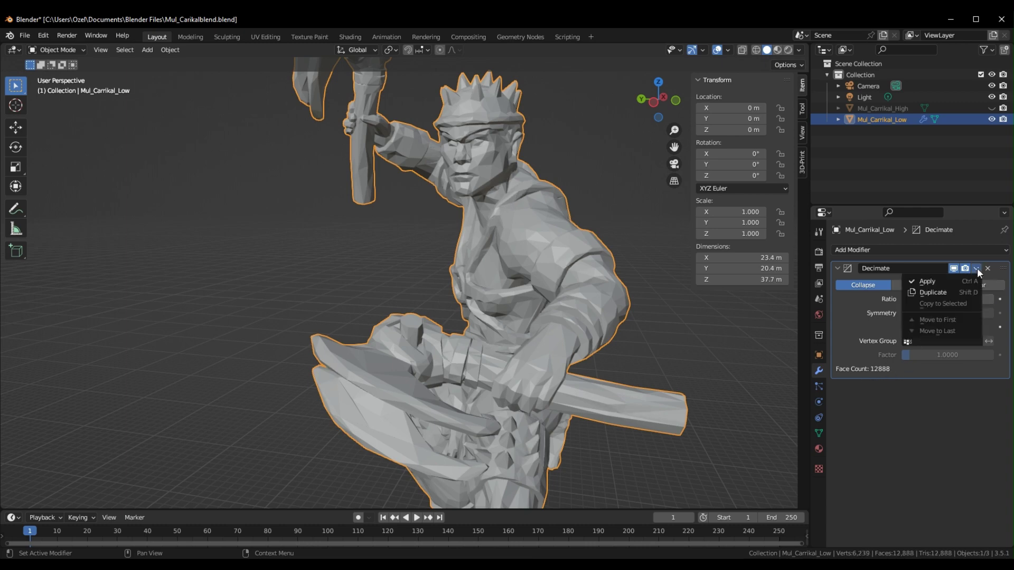
left_click(952, 278)
scroll(672, 340, "down", 3)
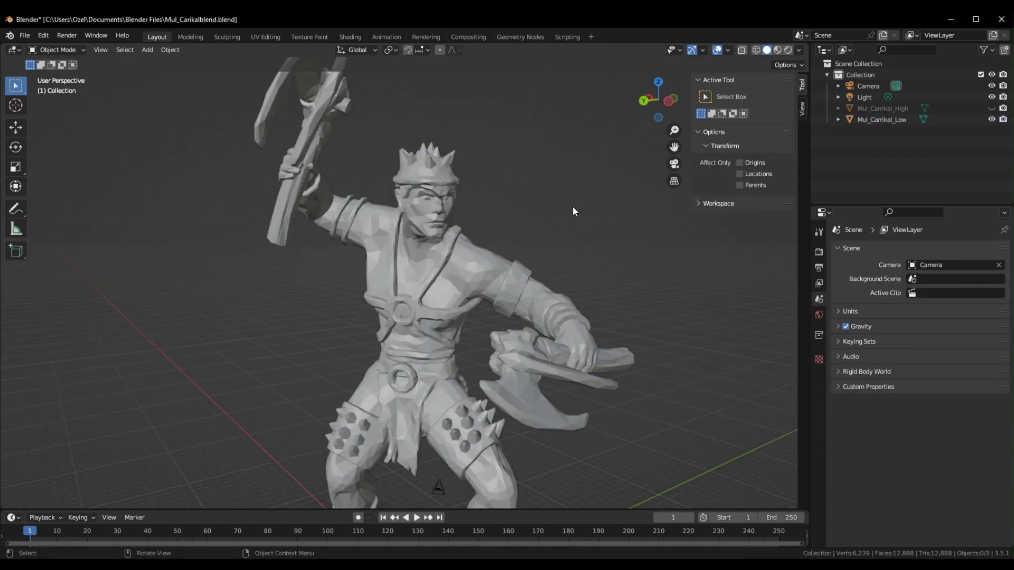
Duplicate Mul_Carrikal_Low with copy-paste and rename the copy Mul_Carrikal_CAGE
middle_click_drag(575, 211, 587, 271)
scroll(528, 248, "up", 2)
left_click(461, 229)
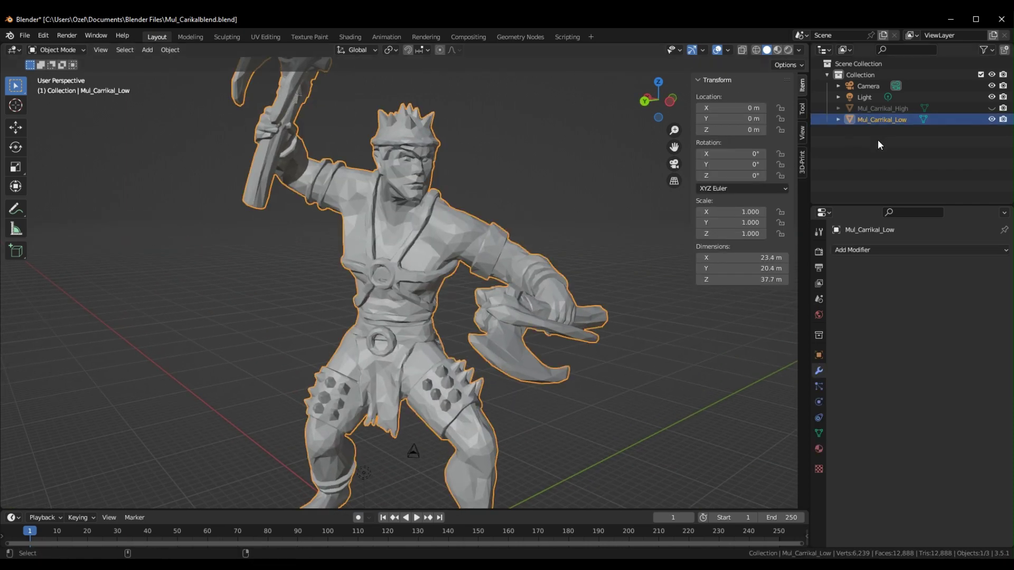
key("ctrl+c")
key("ctrl+v")
double_click(900, 131)
key("End")
key("BackSpace")
key("BackSpace")
key("BackSpace")
key("BackSpace")
key("BackSpace")
key("BackSpace")
key("BackSpace")
type("C")
key("Return")
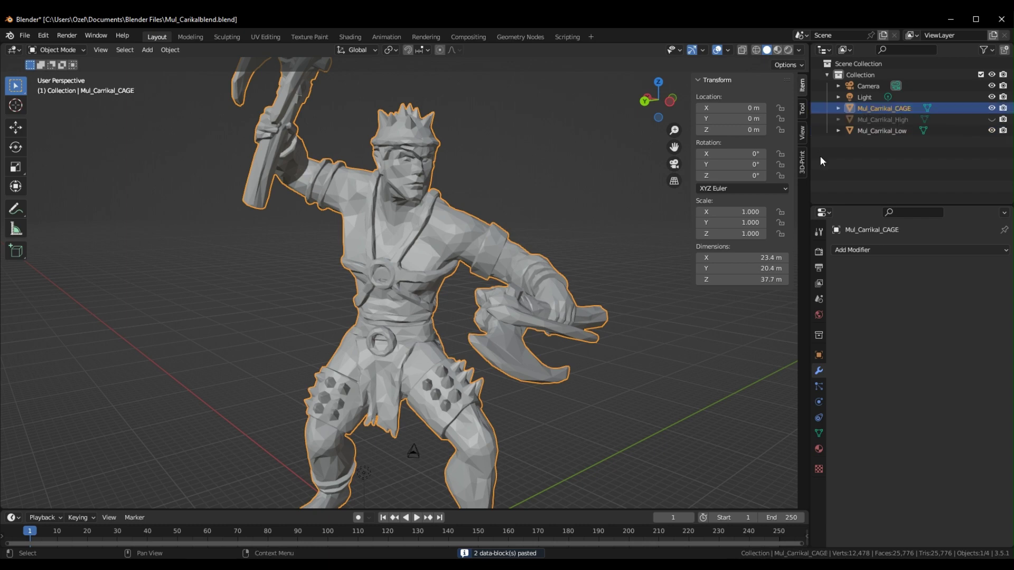
Hide Mul_Carrikal_Low, show Mul_Carrikal_High, and put Mul_Carrikal_CAGE into Edit Mode
left_click(901, 131)
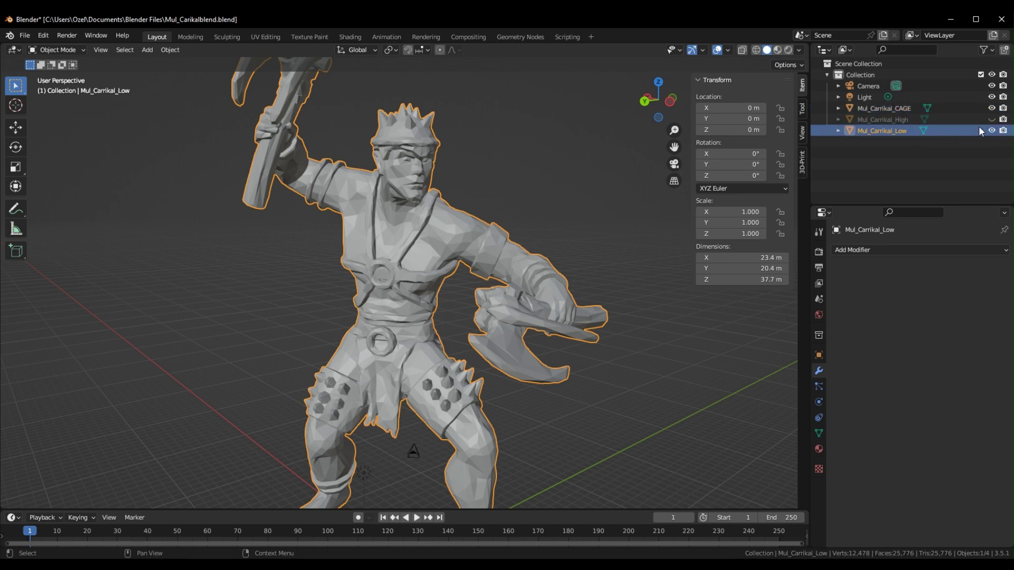
left_click(991, 131)
left_click(992, 120)
left_click(879, 120)
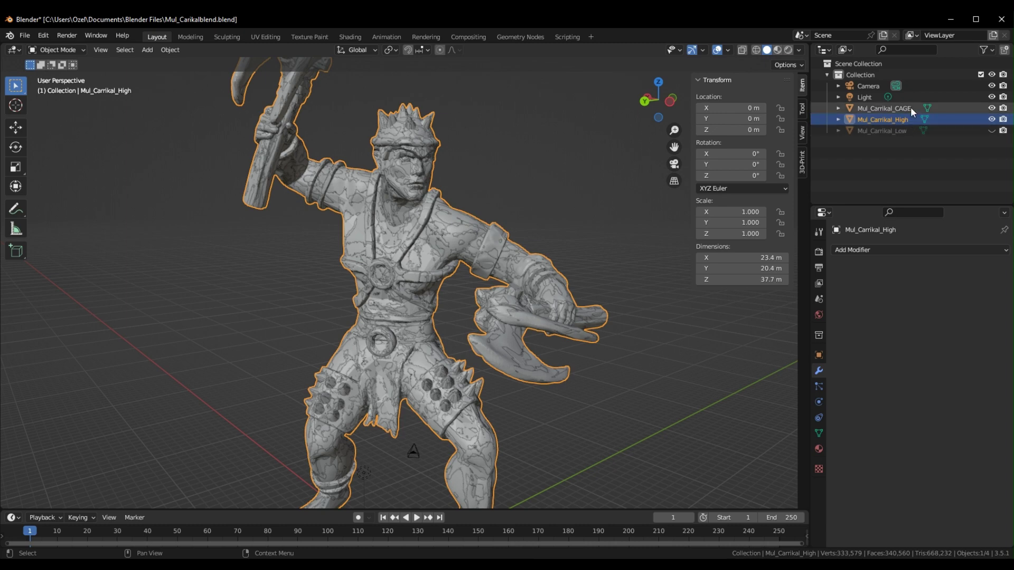
left_click(907, 110)
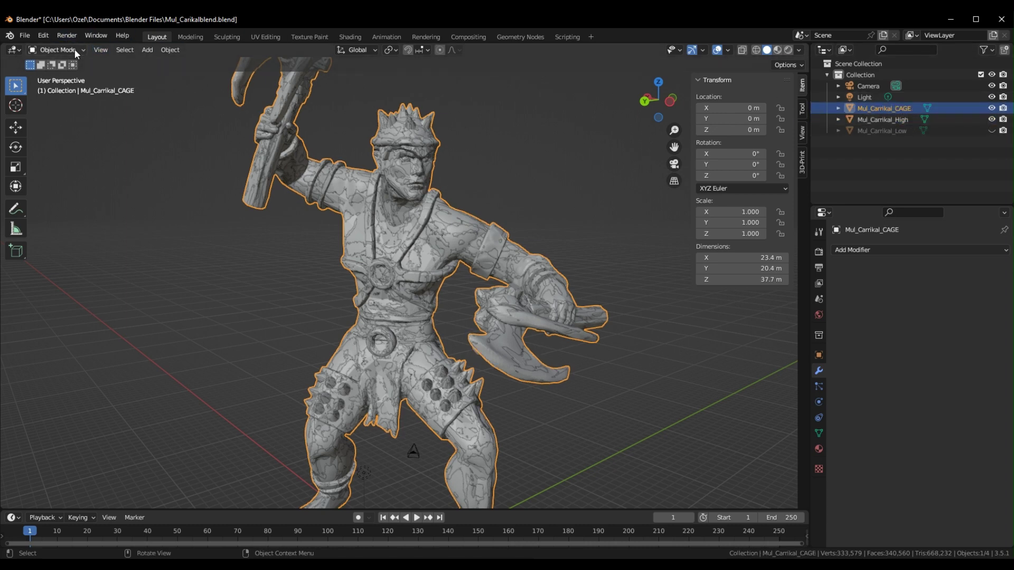
left_click(57, 49)
left_click(70, 77)
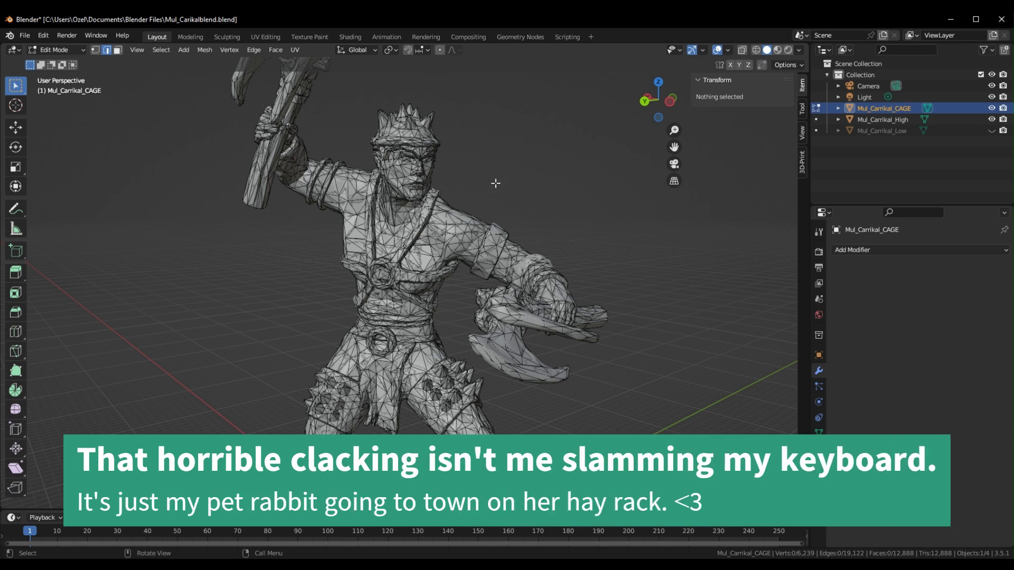
Select all cage faces and Shrink/Fatten them outward by 0.159 m, then check the coverage
key("a")
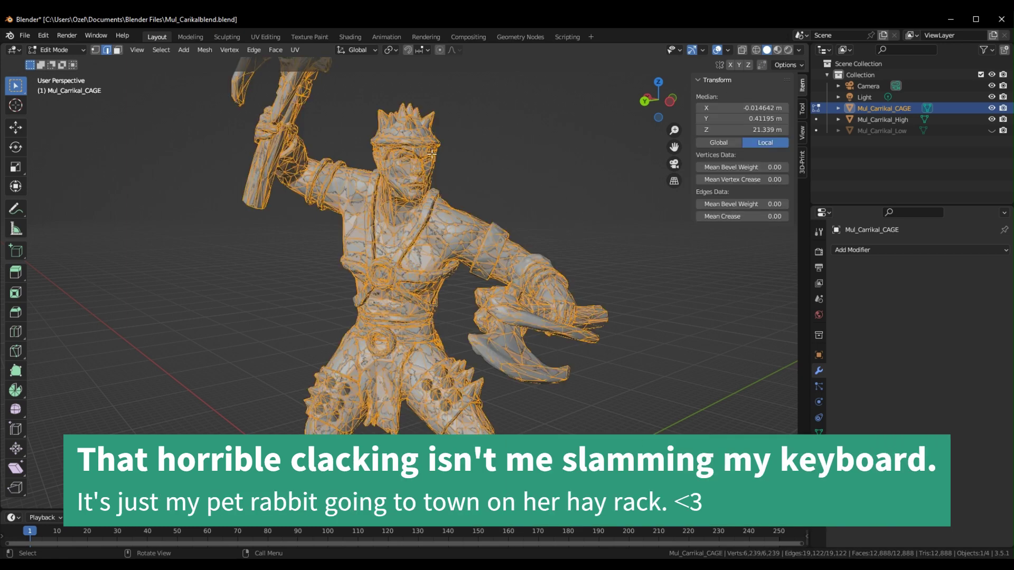
left_click(117, 50)
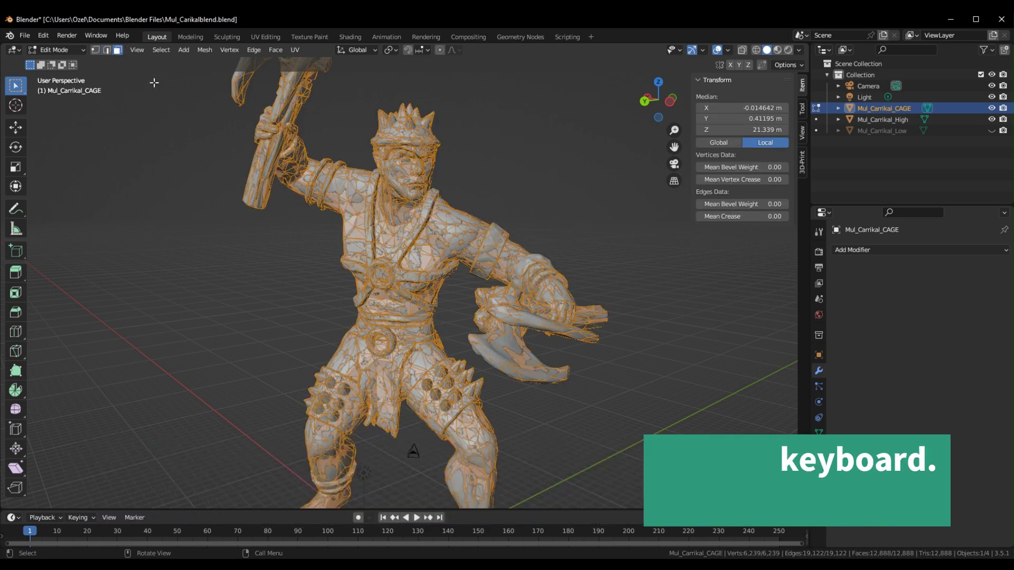
left_click(16, 450)
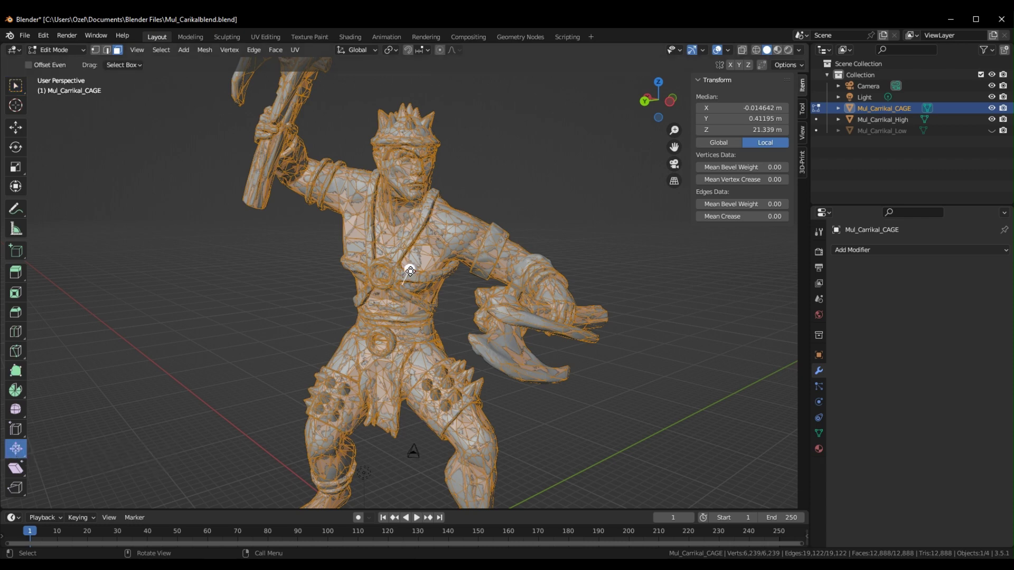
left_click_drag(410, 270, 415, 272)
middle_click_drag(592, 204, 500, 302)
mouse_move(458, 281)
left_mouse_down()
mouse_move(464, 277)
mouse_move(460, 294)
mouse_move(475, 285)
left_mouse_up()
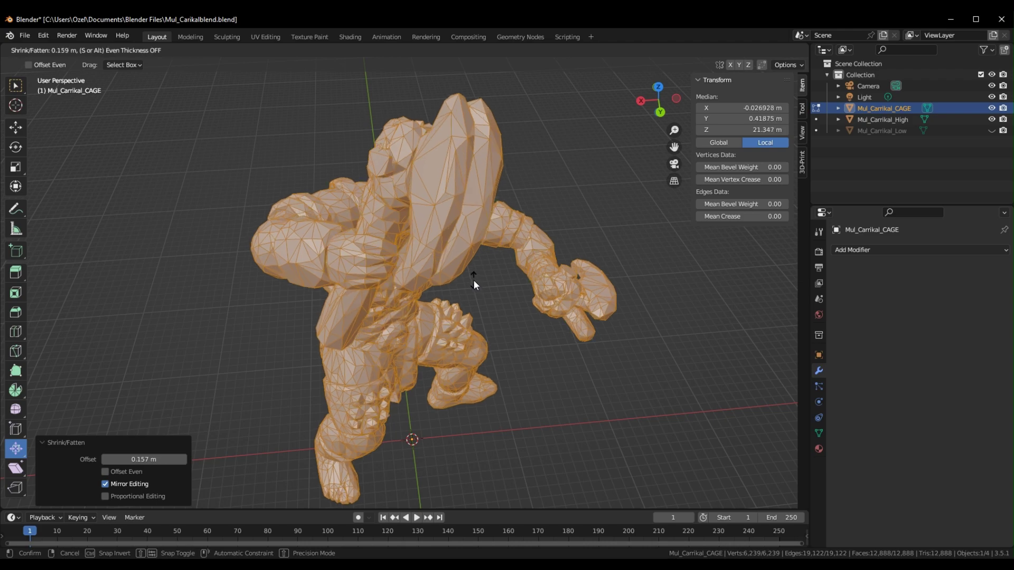
left_click(474, 286)
middle_click_drag(444, 271, 363, 256)
middle_click_drag(359, 206, 404, 219)
middle_click_drag(488, 251, 515, 235)
key("alt+a")
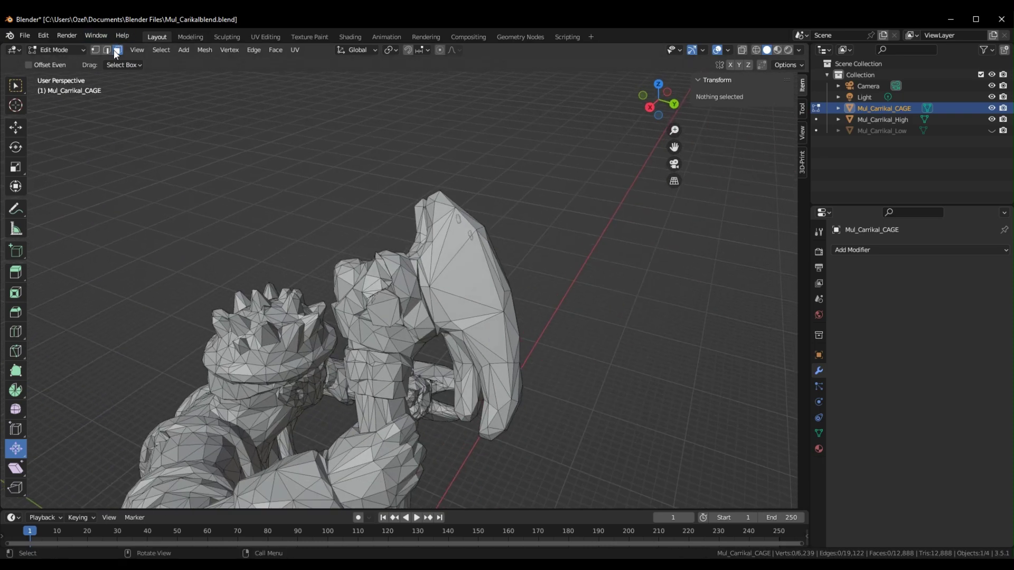
left_click(106, 50)
left_click(470, 220)
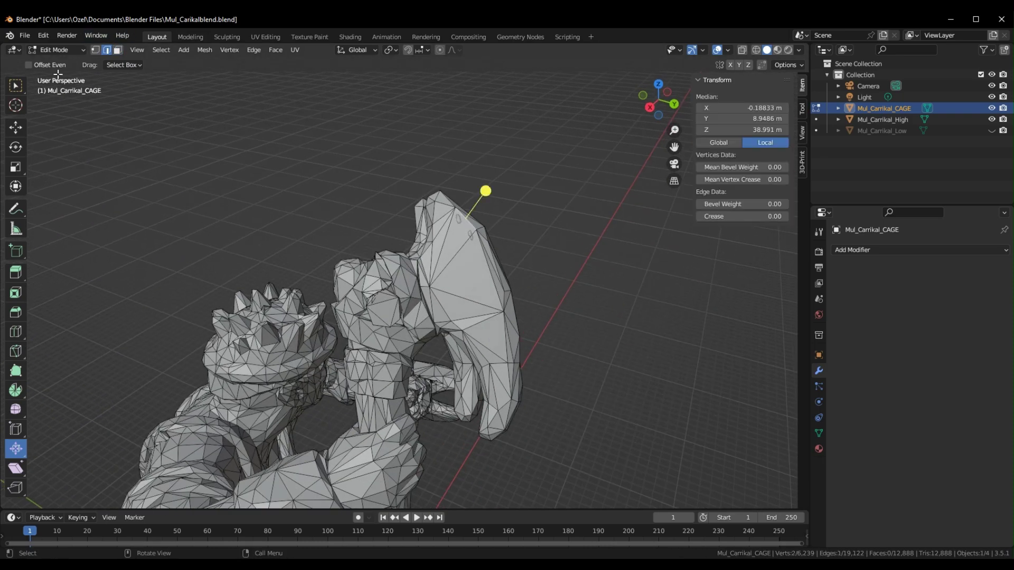
left_click(17, 129)
left_click_drag(471, 177, 471, 179)
left_click(520, 173)
middle_click_drag(519, 172, 527, 267)
scroll(396, 248, "up", 5)
left_click(916, 120)
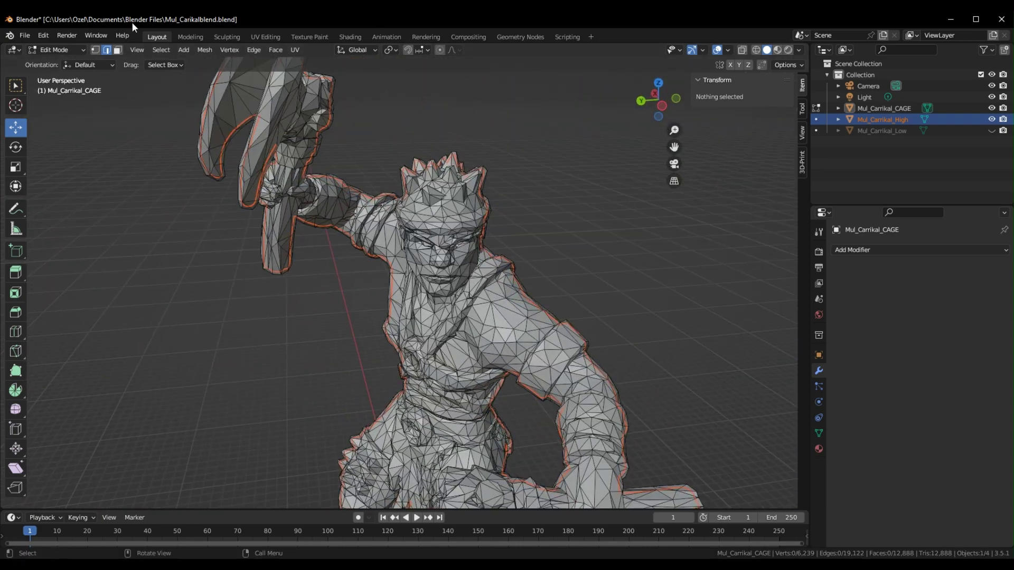
left_click(68, 49)
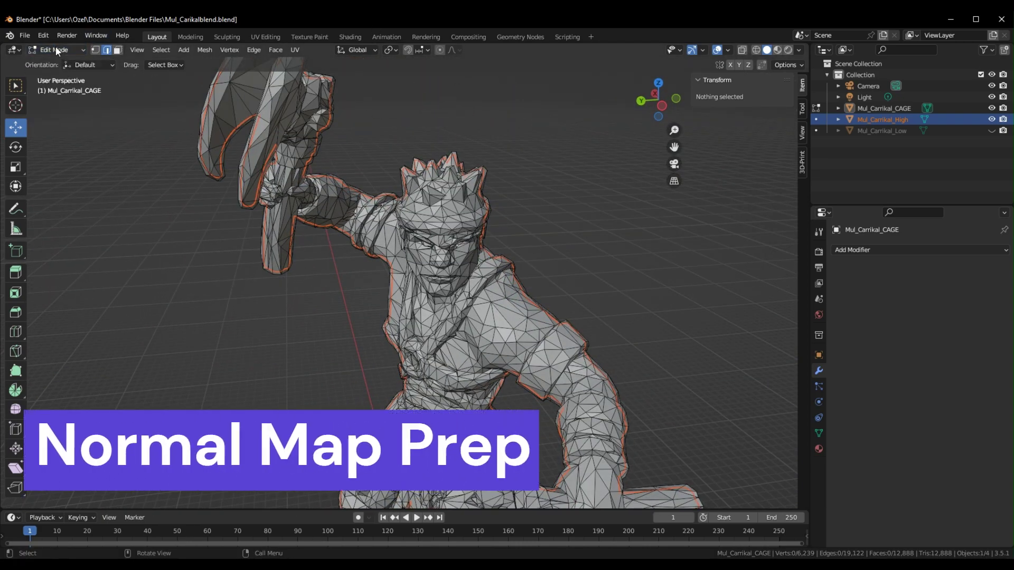
Return to Object Mode, hide High and CAGE, and show and select Mul_Carrikal_Low
left_click(61, 62)
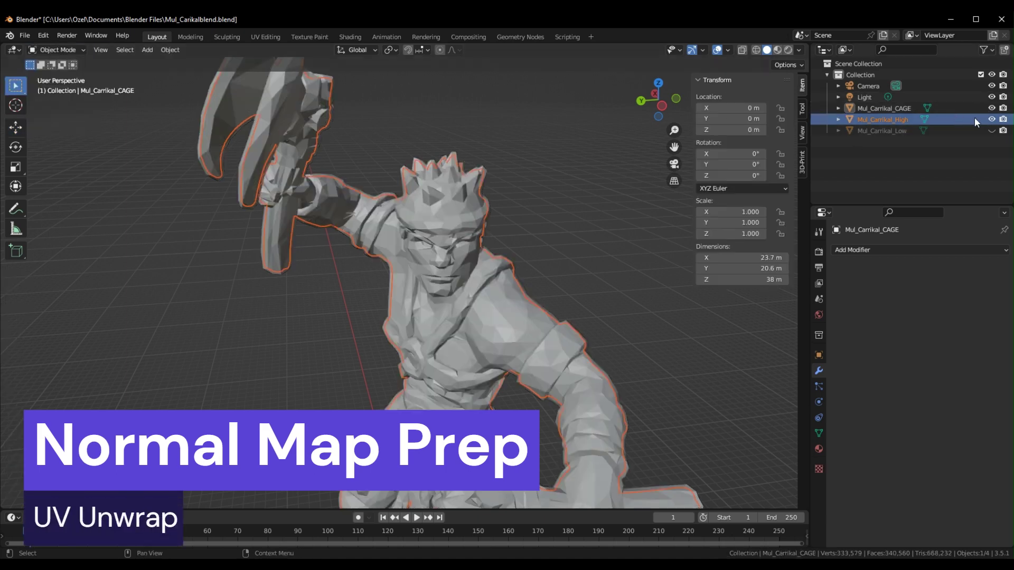
left_click_drag(991, 119, 991, 108)
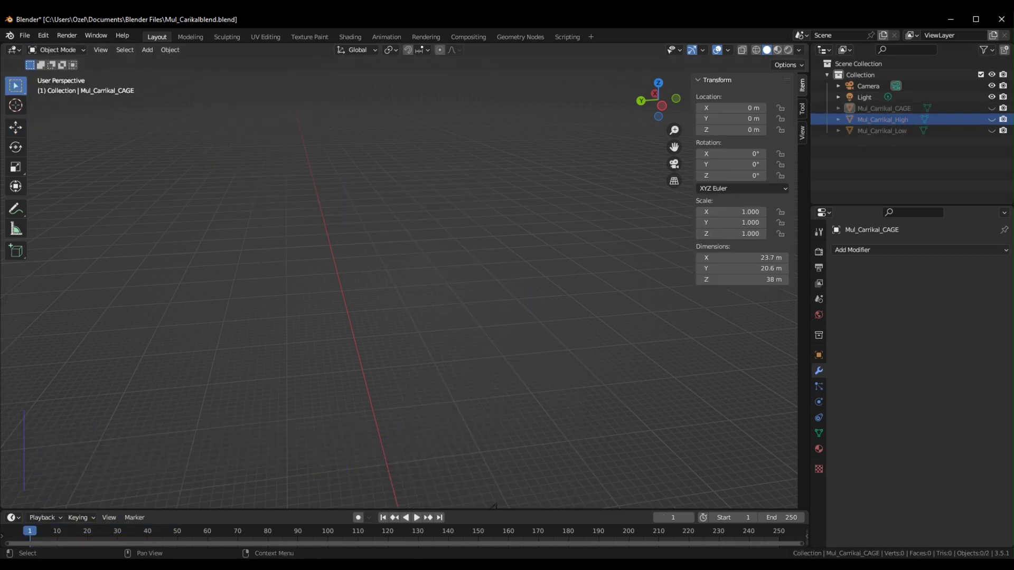
left_click(992, 131)
middle_click_drag(555, 197, 444, 208)
left_click(416, 221)
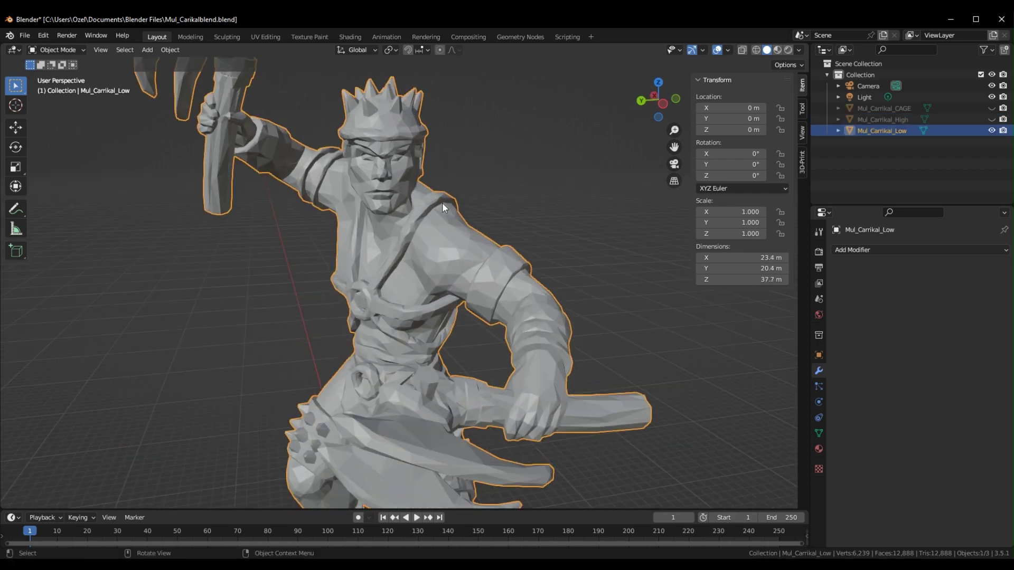
Apply Shade Smooth to Mul_Carrikal_Low and inspect the result
right_click(420, 220)
left_click(518, 207)
right_click(390, 219)
key("Escape")
left_click(402, 224)
right_click(403, 225)
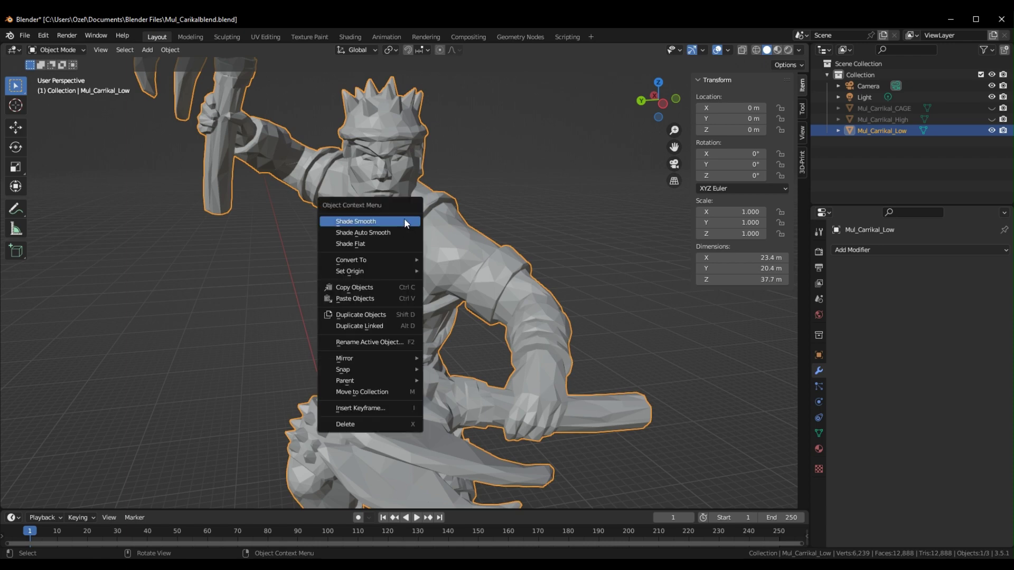
left_click(404, 224)
middle_click_drag(461, 219, 385, 247)
Try flat and auto smooth shading, then settle on plain Shade Smooth
right_click(384, 247)
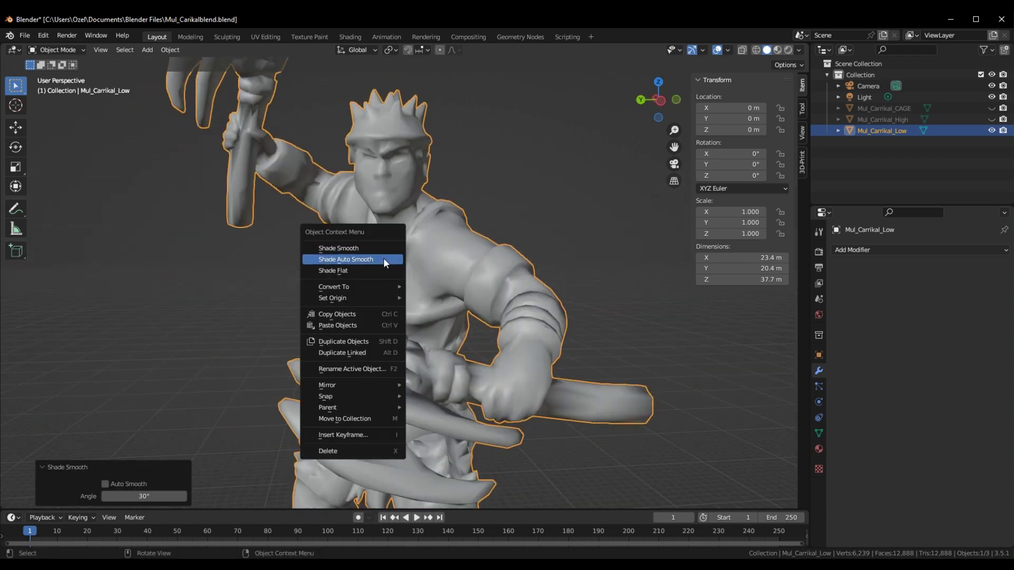
left_click(373, 269)
right_click(434, 245)
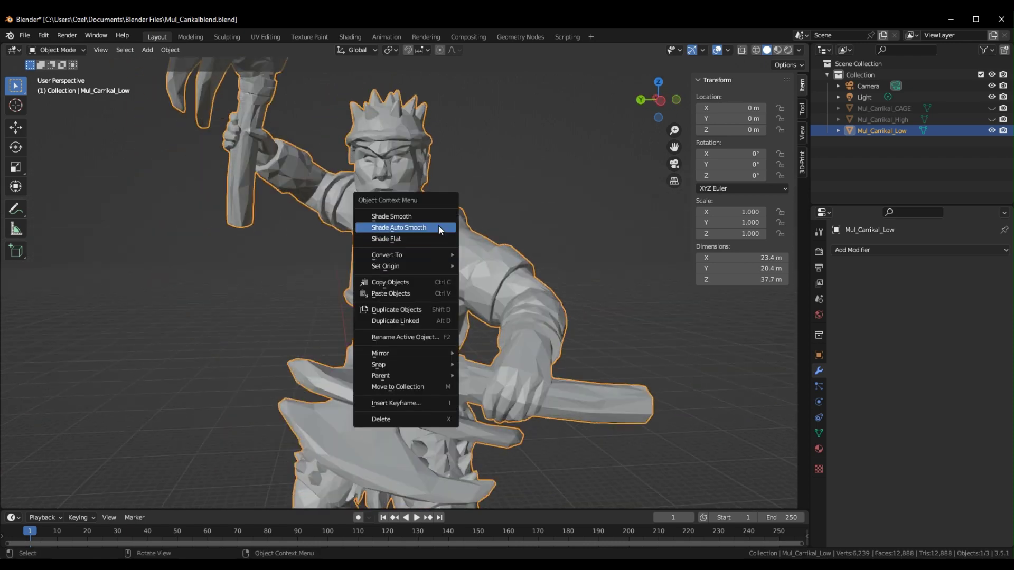
left_click(438, 225)
middle_click_drag(438, 225, 48, 216)
right_click(351, 227)
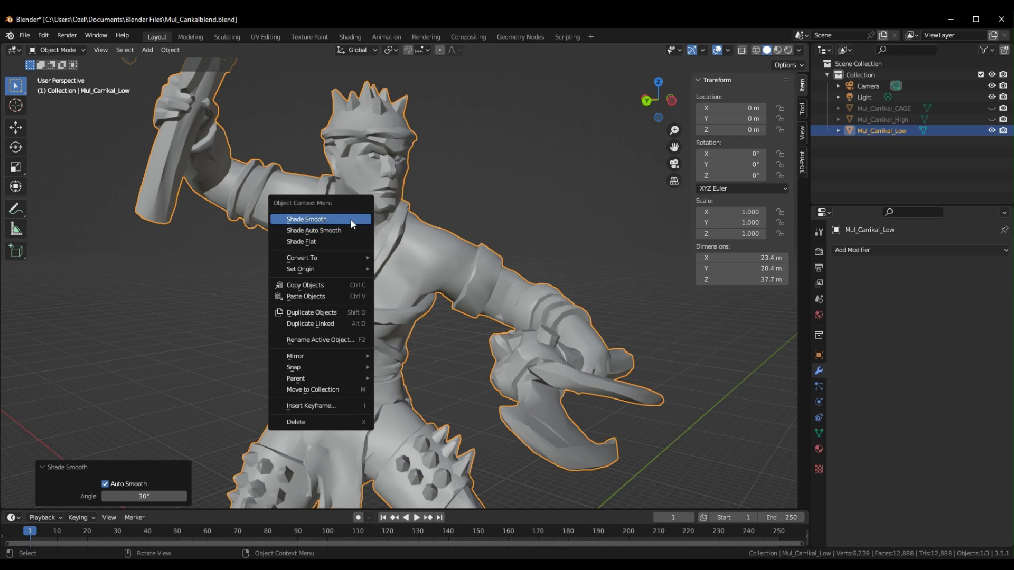
left_click(354, 215)
middle_click_drag(353, 215, 539, 127)
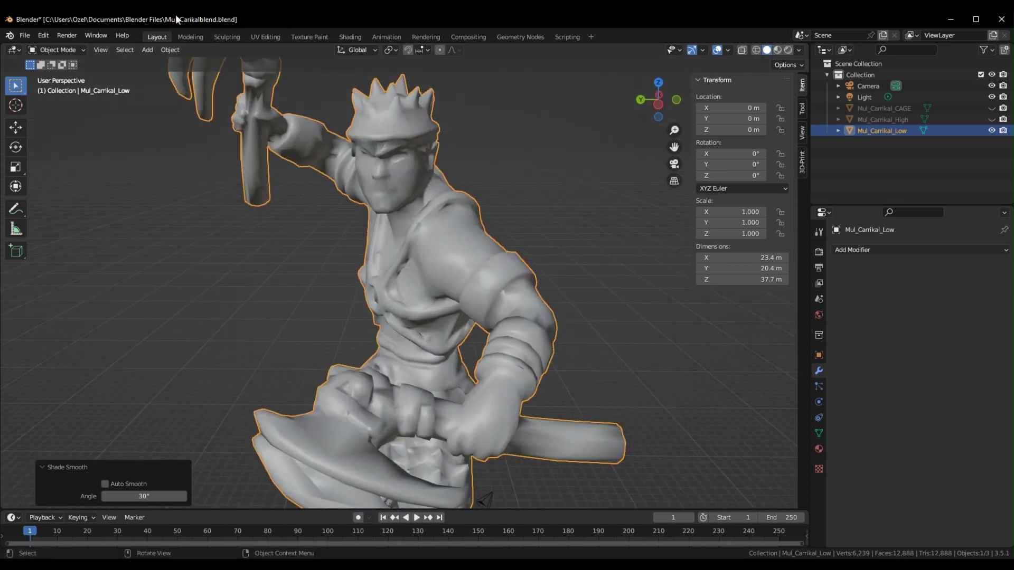
In the UV Editing workspace, select all of Mul_Carrikal_Low and apply Smart UV Project
left_click(267, 37)
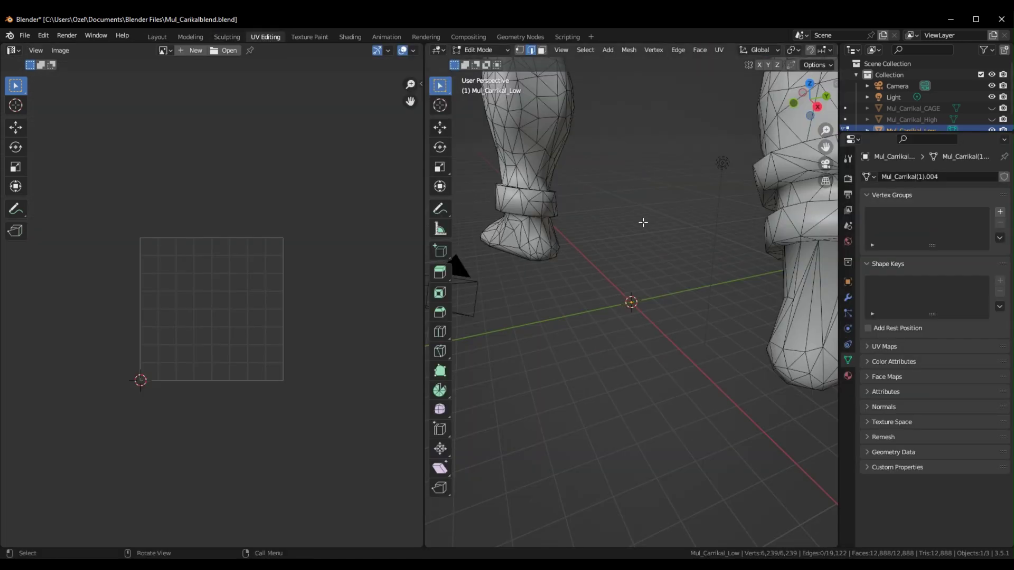
key("Home")
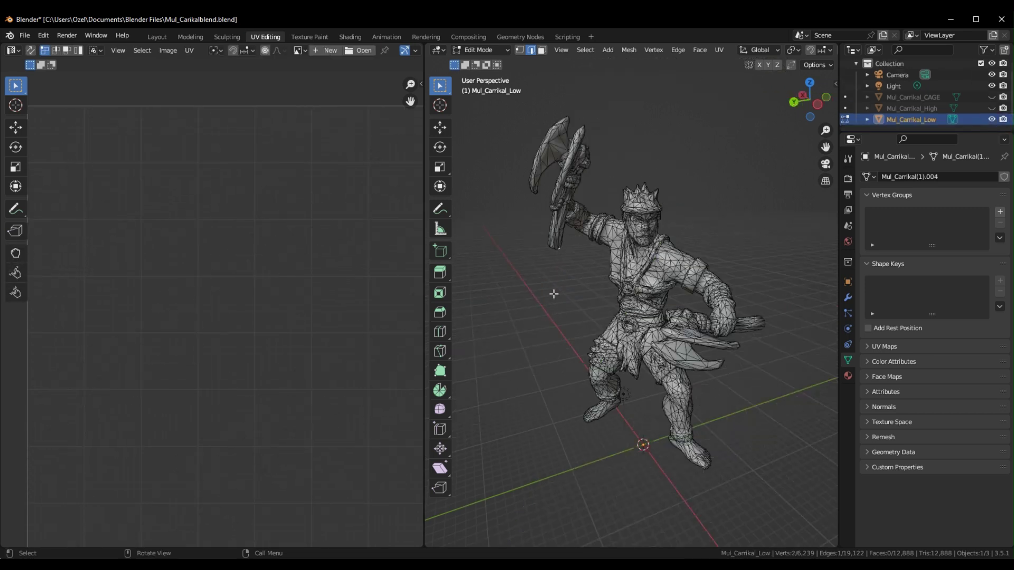
middle_click_drag(553, 294, 561, 279)
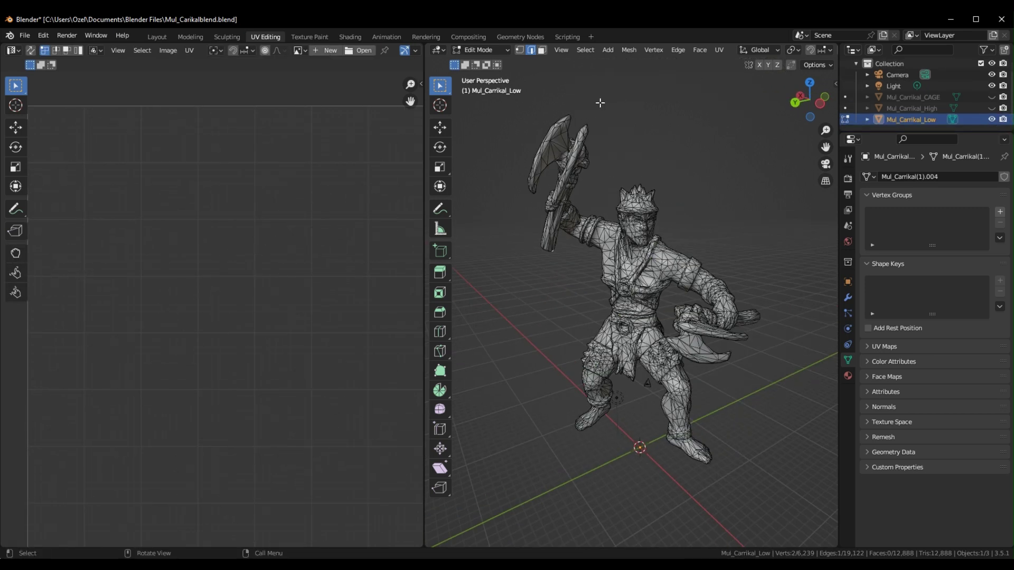
key("a")
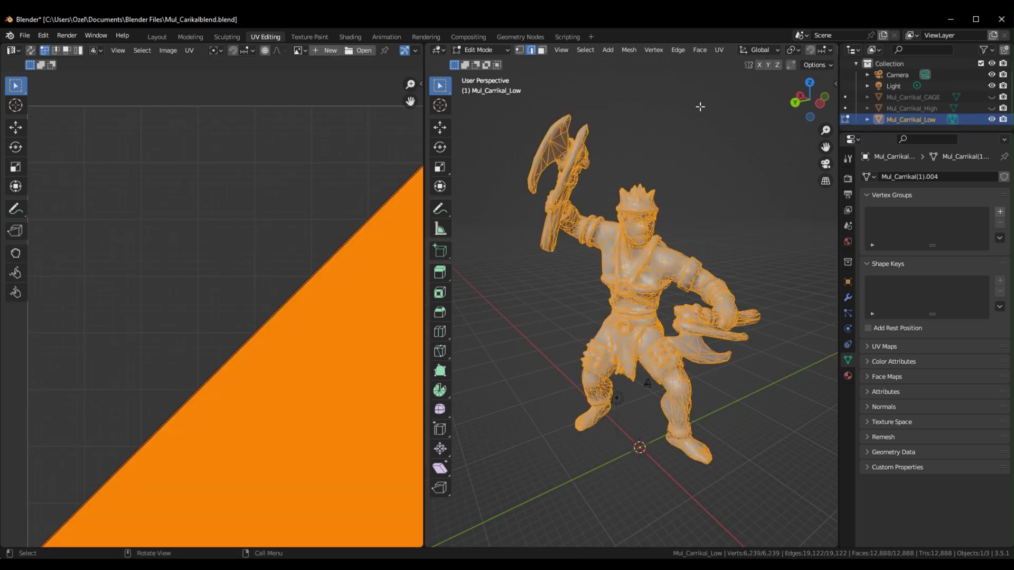
left_click(719, 49)
left_click(738, 78)
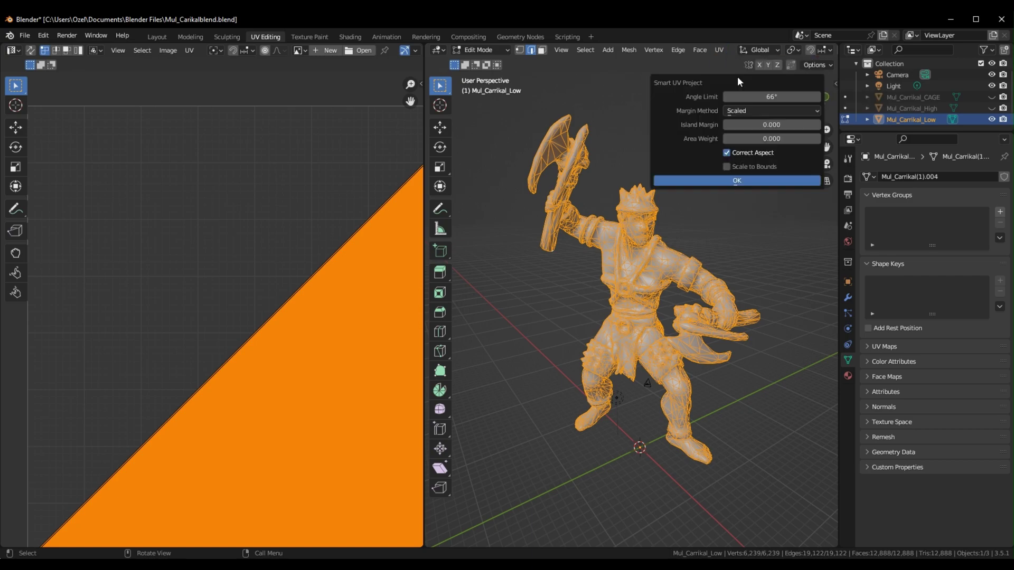
left_click(776, 178)
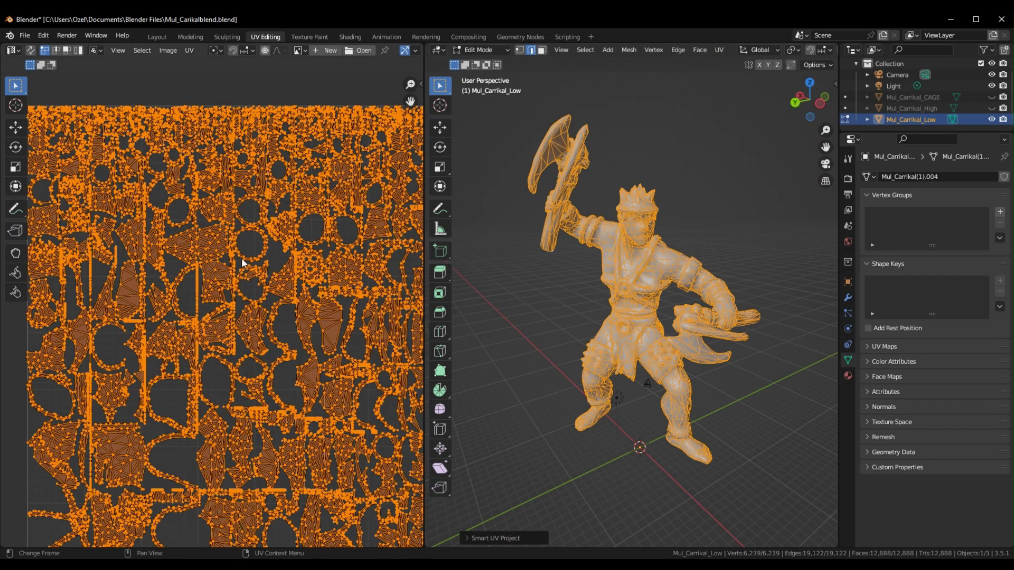
scroll(239, 284, "down", 4)
scroll(284, 463, "up", 4)
scroll(354, 353, "down", 2)
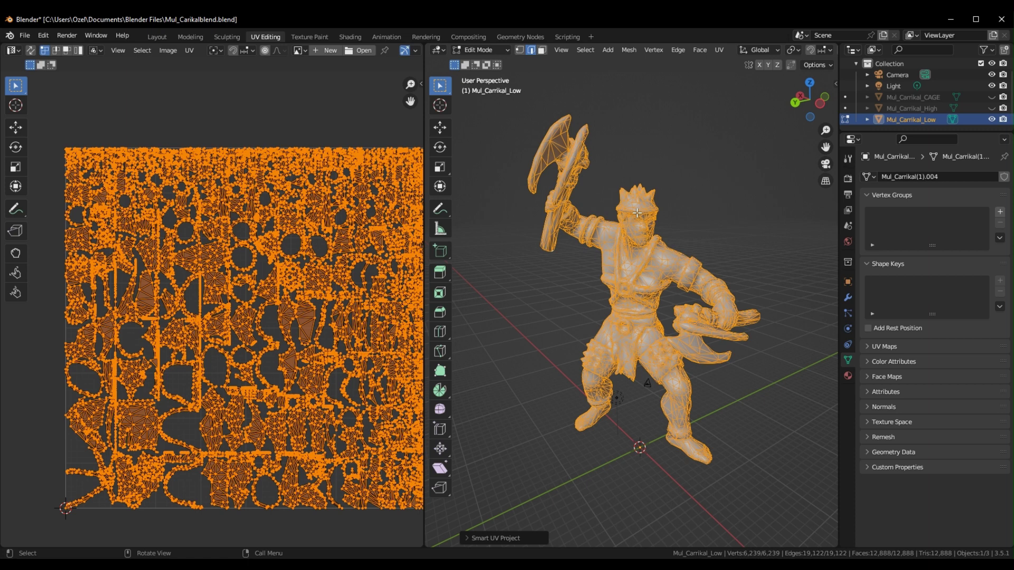
Inspect the red seams, select the whole mesh, and unwrap it with UV > Unwrap
scroll(637, 212, "up", 5)
left_click(541, 244)
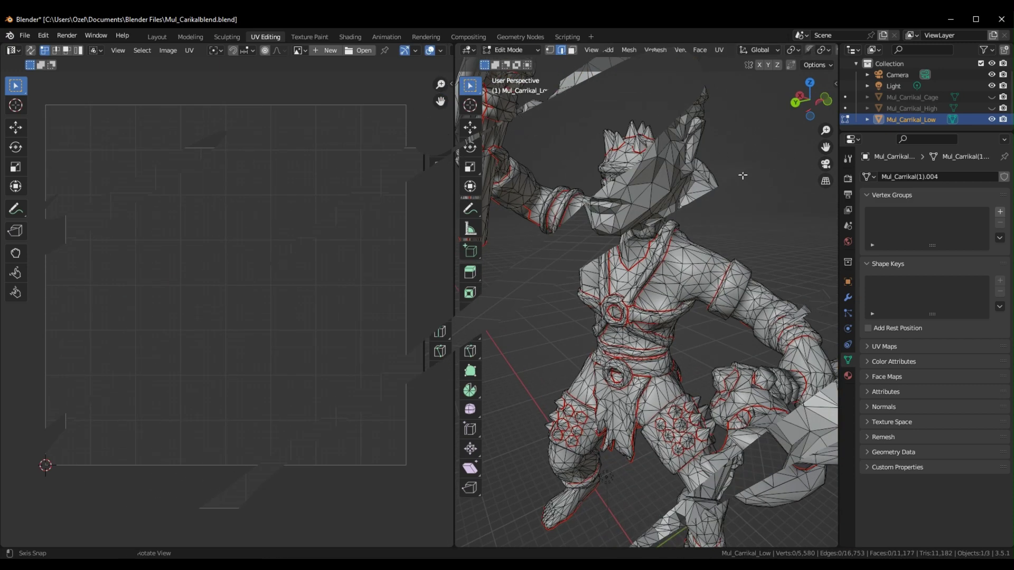
middle_click_drag(715, 206, 705, 184)
scroll(705, 184, "down", 5)
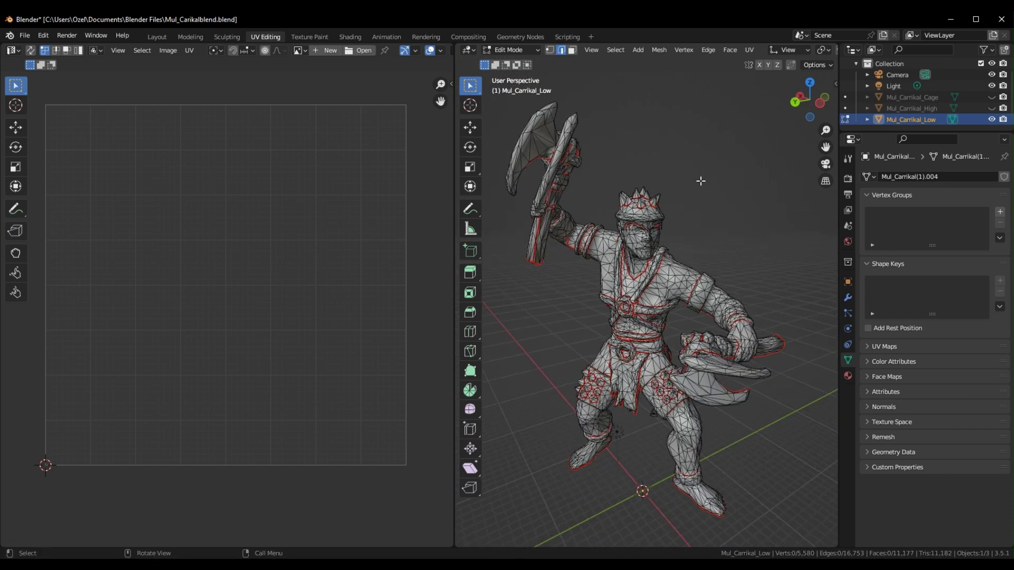
key("a")
left_click(749, 51)
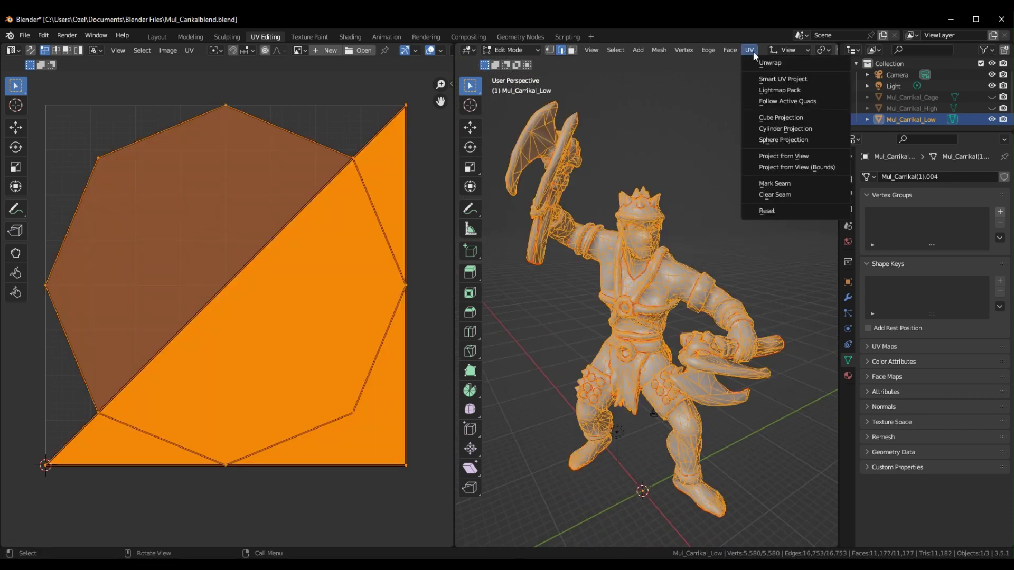
left_click(799, 62)
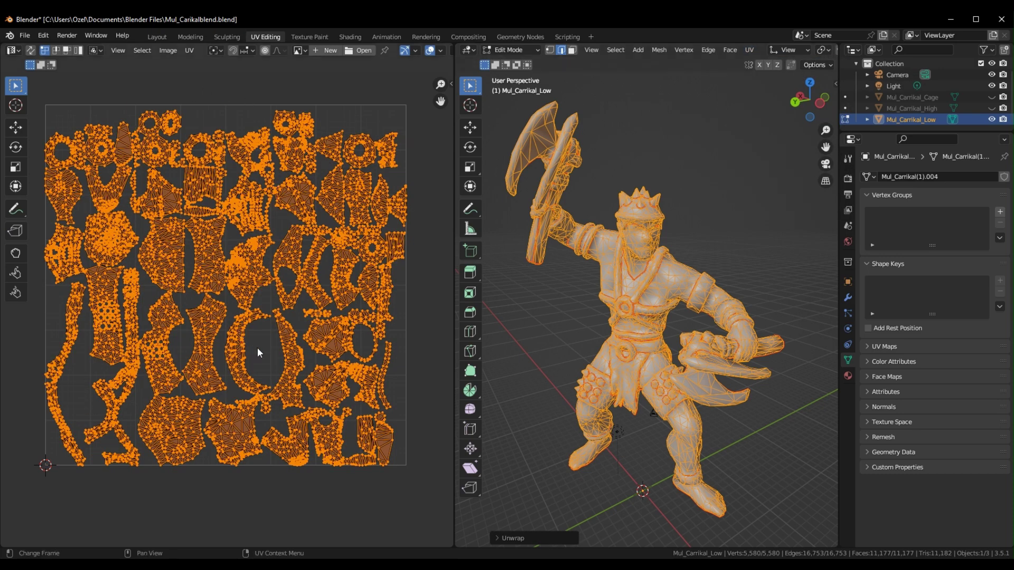
Check the unwrapped model from new angles and deselect all geometry with Alt+A
middle_click_drag(681, 212, 707, 160)
left_click(691, 186)
left_click(749, 51)
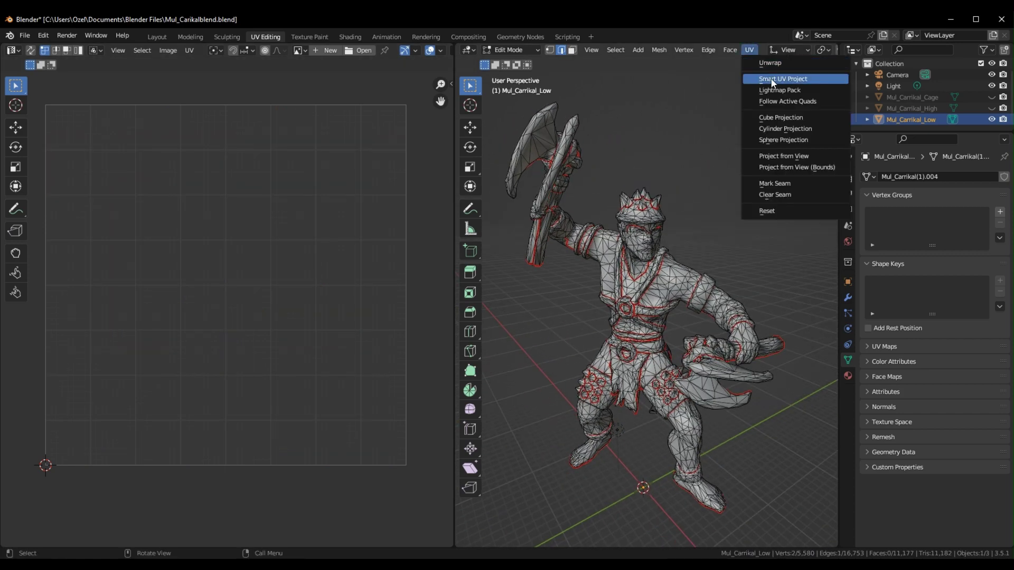
middle_click_drag(687, 185, 754, 226)
left_click(749, 51)
key("a")
key("alt+a")
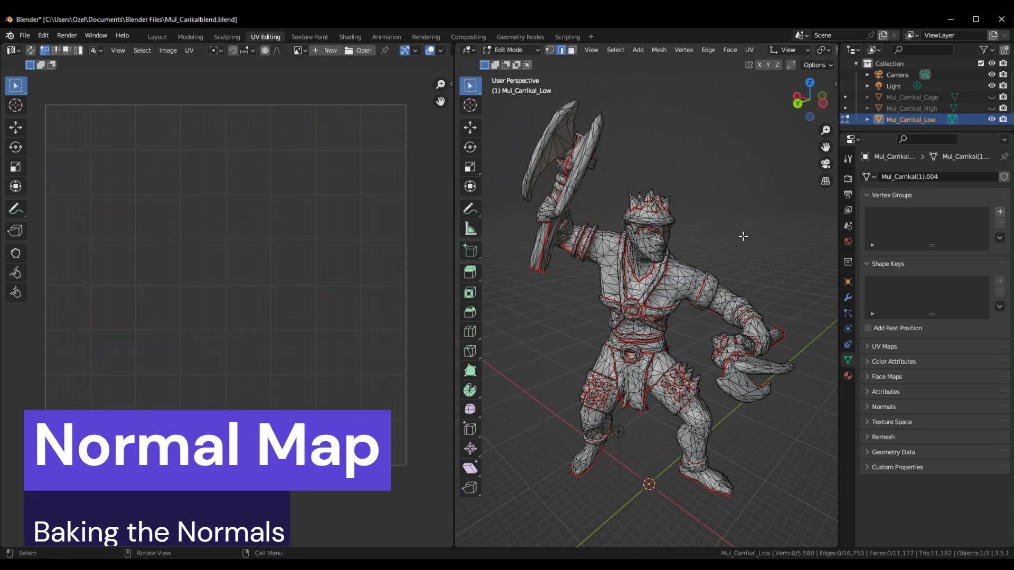
Give Mul_Carrikal_Low a new material and add an Image Texture node to it
left_click(351, 37)
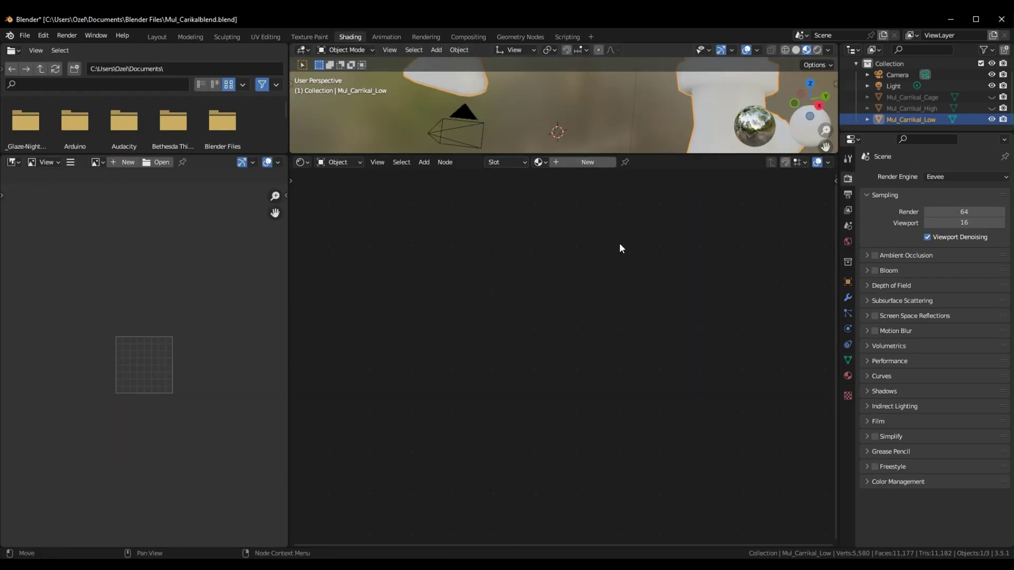
left_click(584, 162)
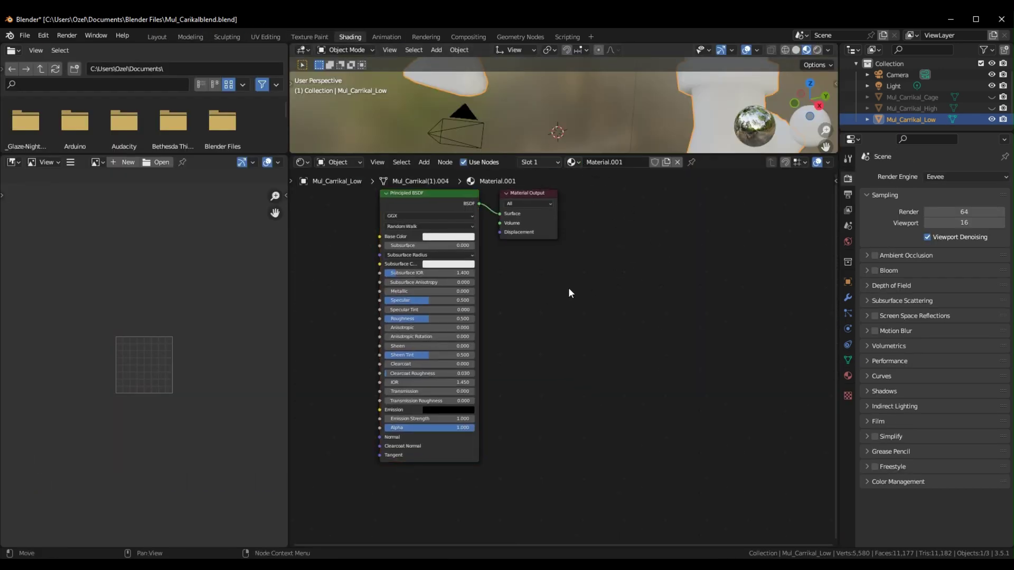
right_click(547, 315)
mouse_move(547, 317)
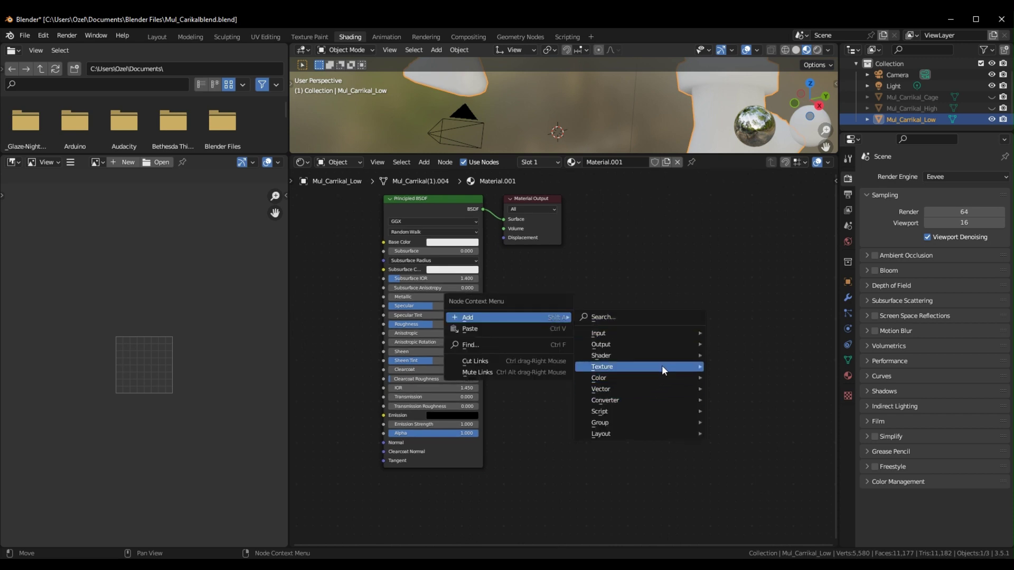
mouse_move(661, 364)
left_click(762, 422)
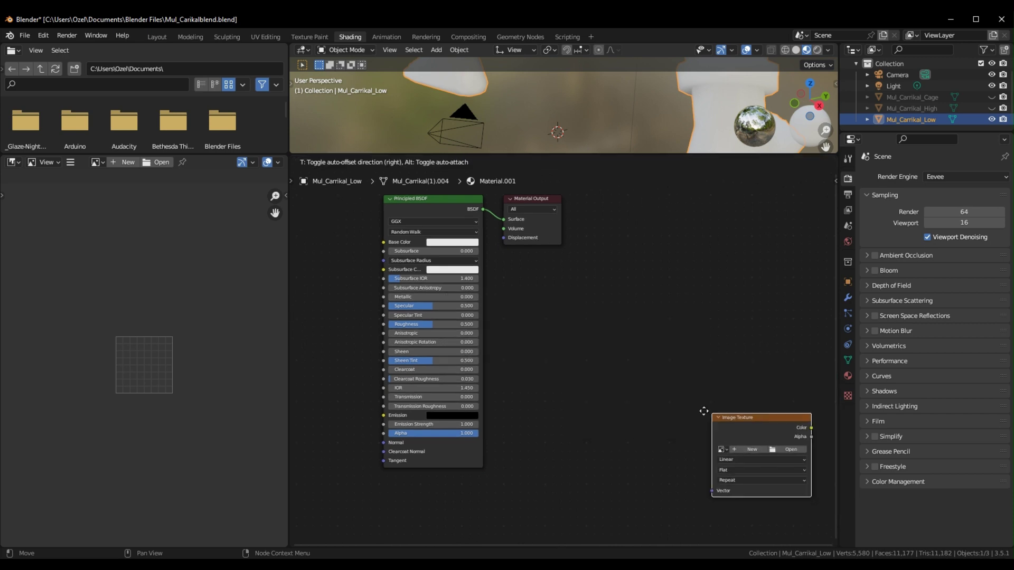
left_click(548, 335)
Create a new 2048 px image named NormalMap-MulC in the Image Texture node
left_click(594, 374)
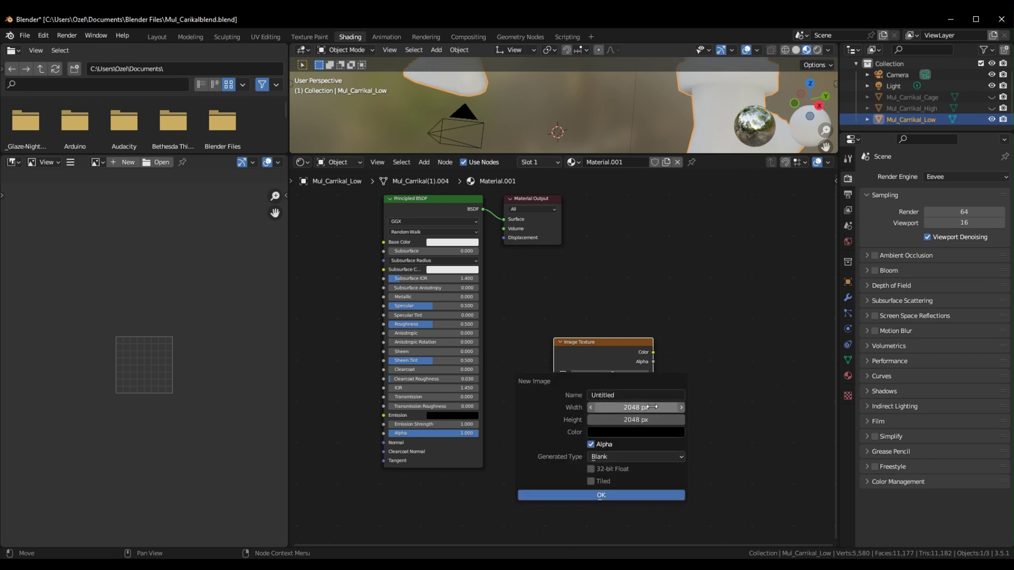
left_click(631, 396)
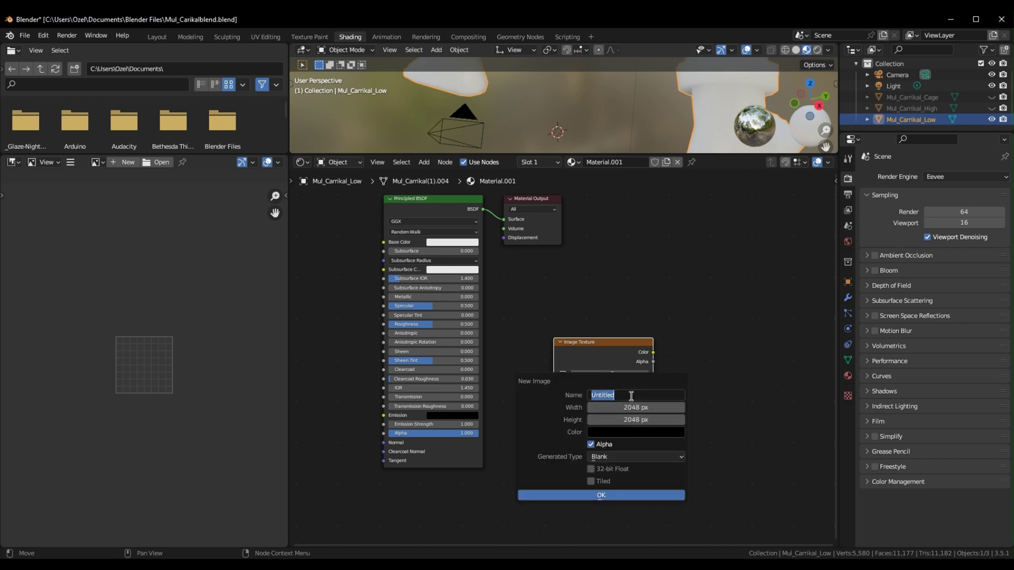
type("NormalM")
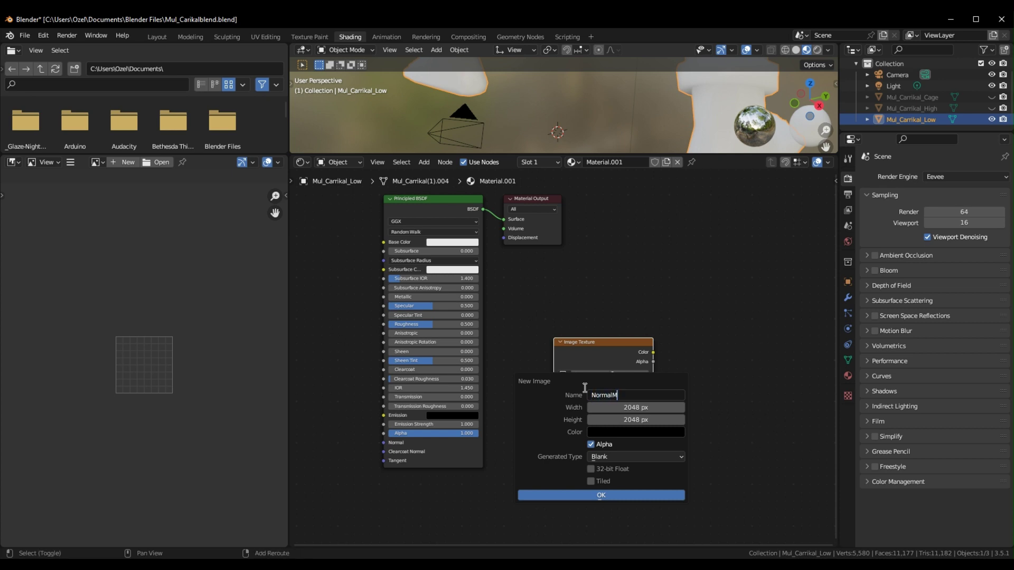
type("ap-MulC")
left_click(609, 495)
left_click_drag(610, 347, 590, 355)
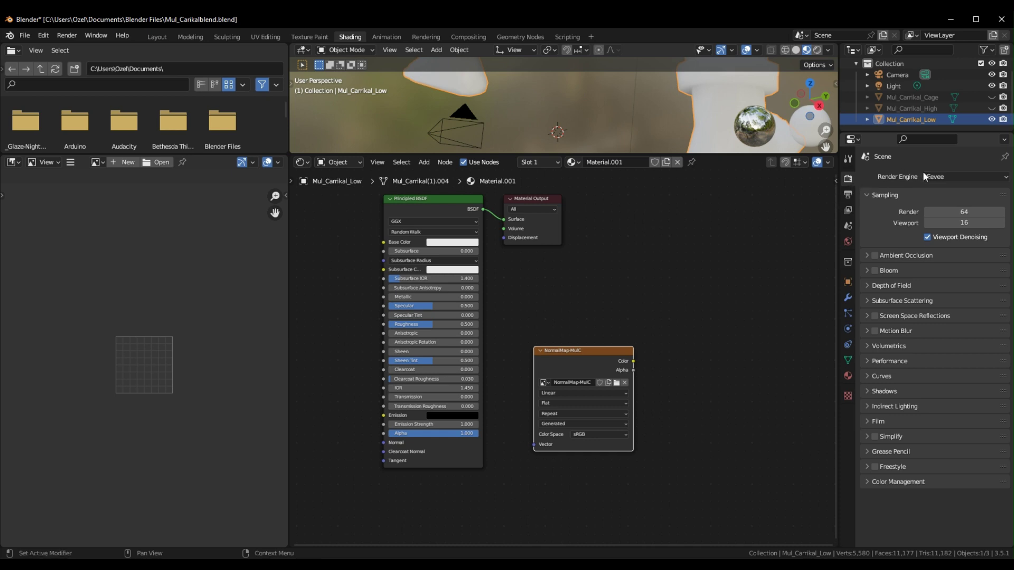
Switch the render engine to Cycles and expand the Bake settings
left_click(943, 176)
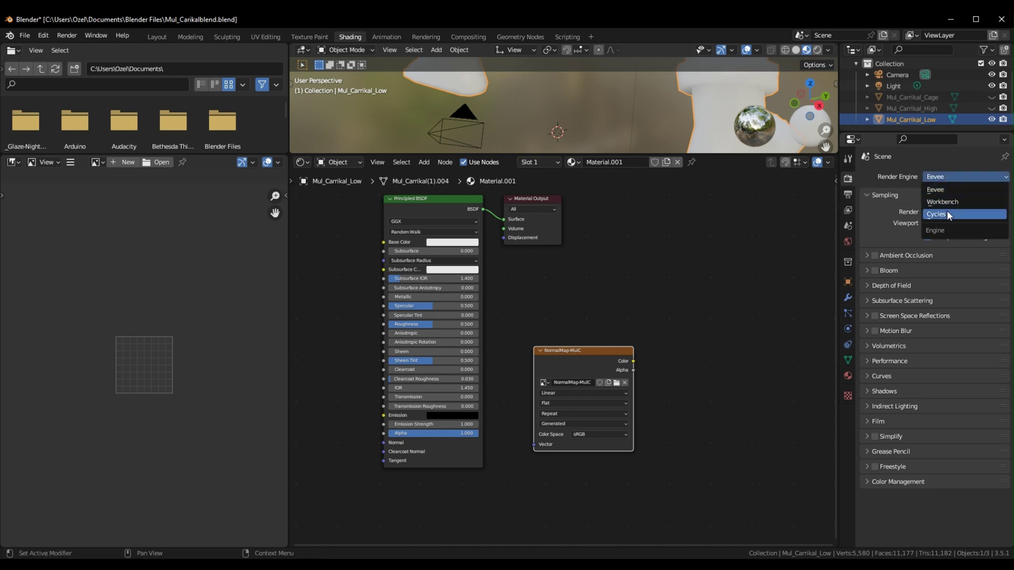
left_click(946, 212)
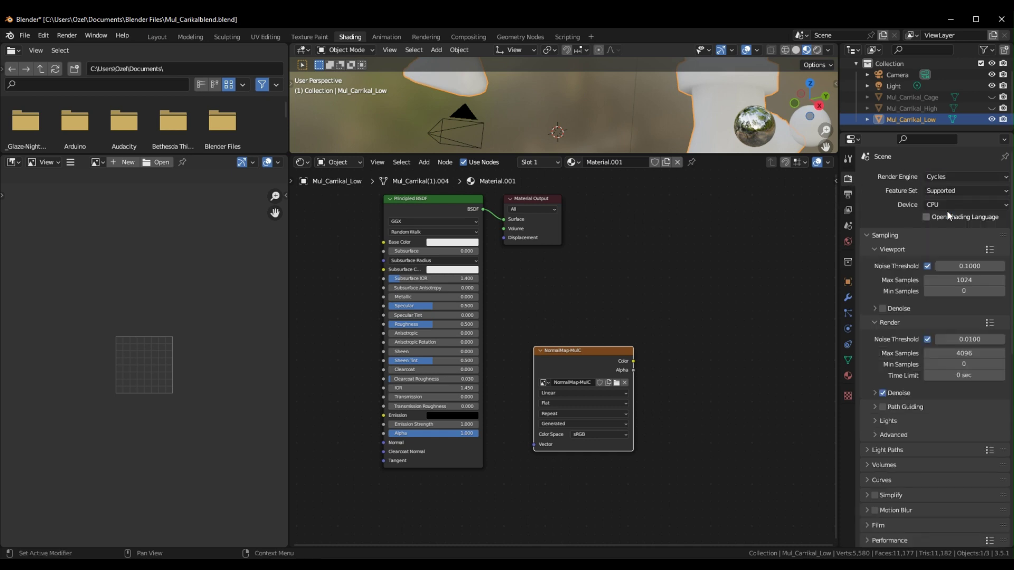
left_click(884, 235)
left_click(894, 356)
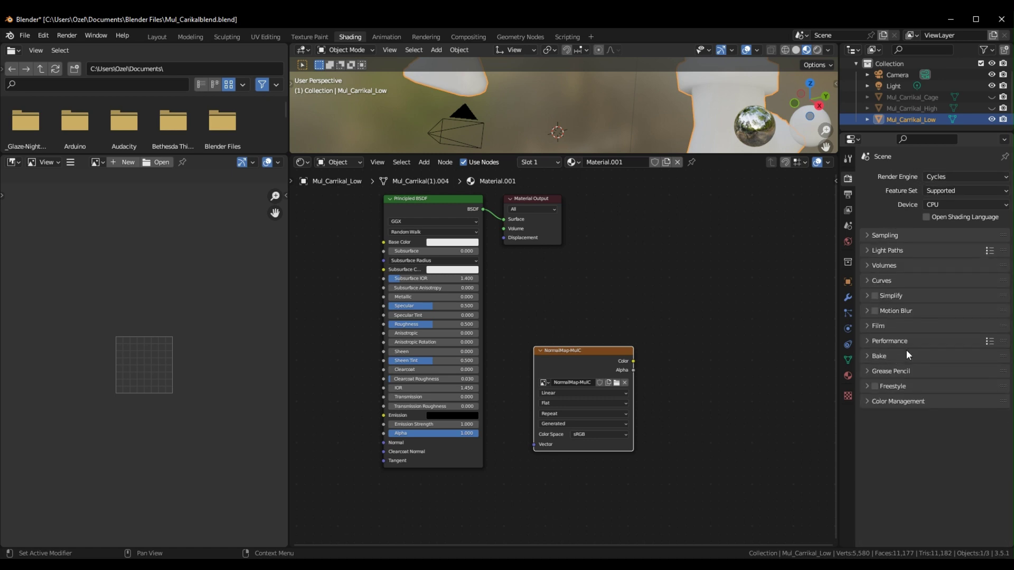
left_click(879, 355)
scroll(892, 337, "down", 2)
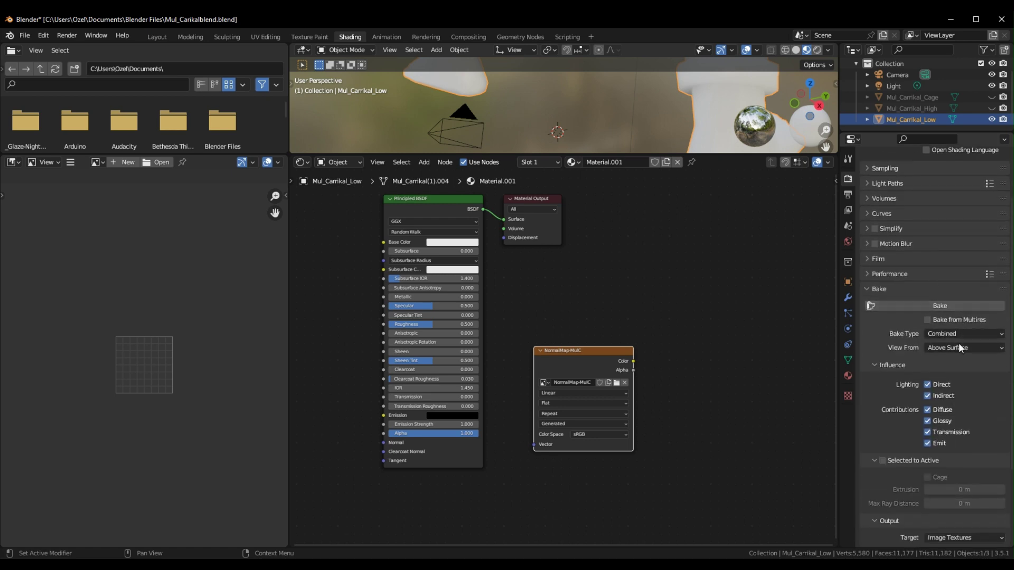
scroll(956, 344, "down", 4)
Set bake type to Normal with Selected to Active and Mul_Carrikal_Cage as cage
left_click(943, 267)
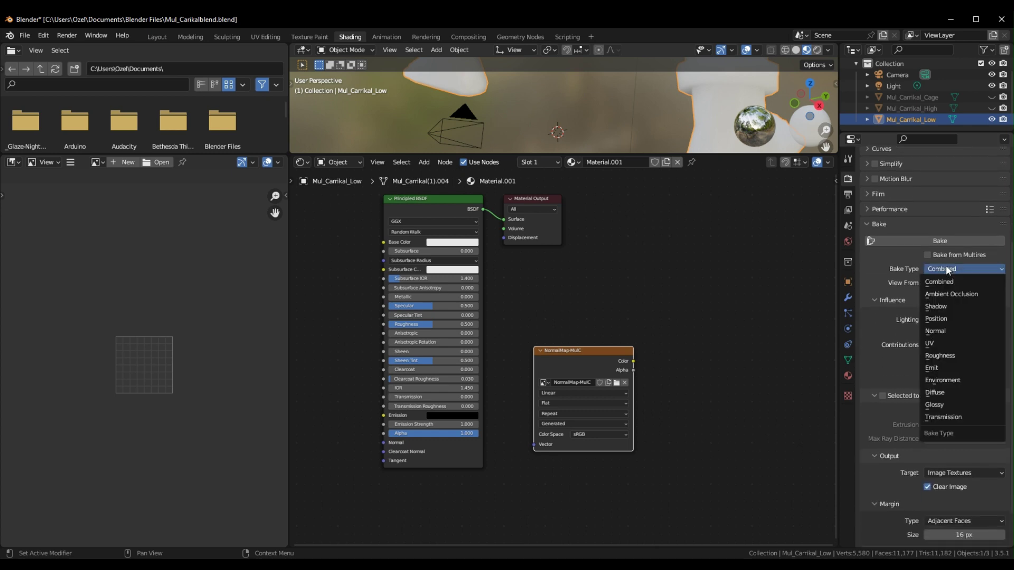
left_click(958, 328)
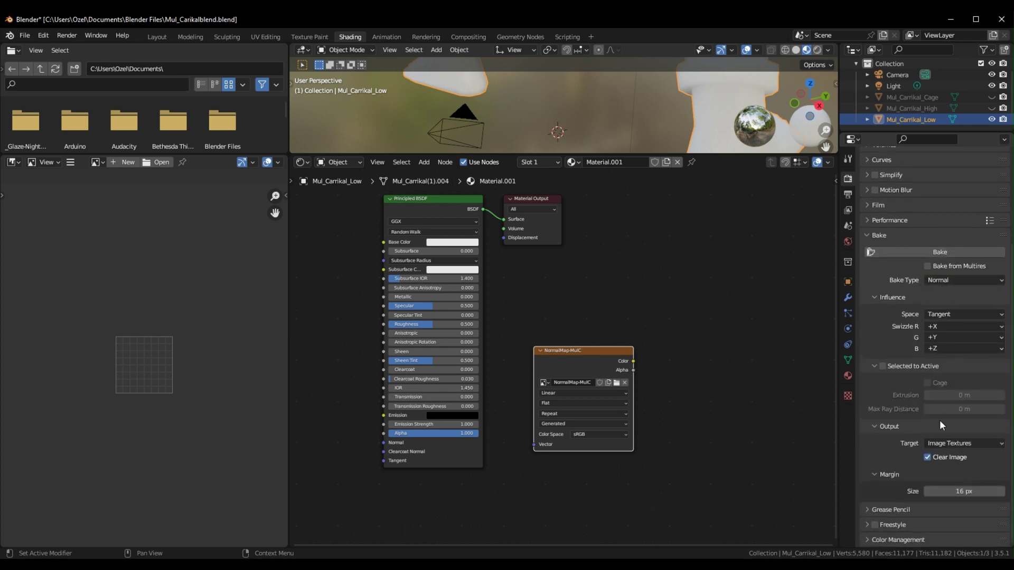
left_click(882, 367)
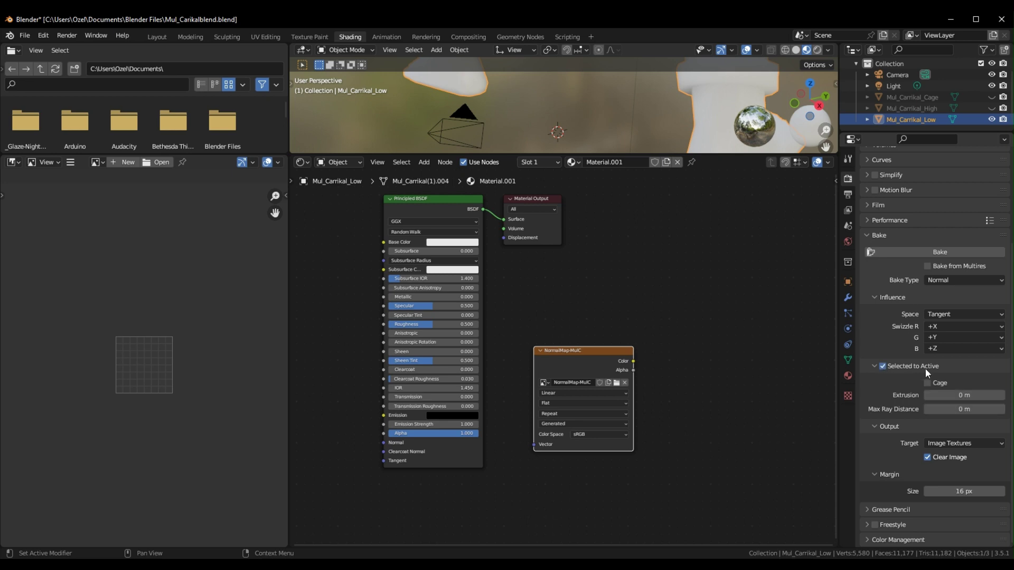
left_click(927, 383)
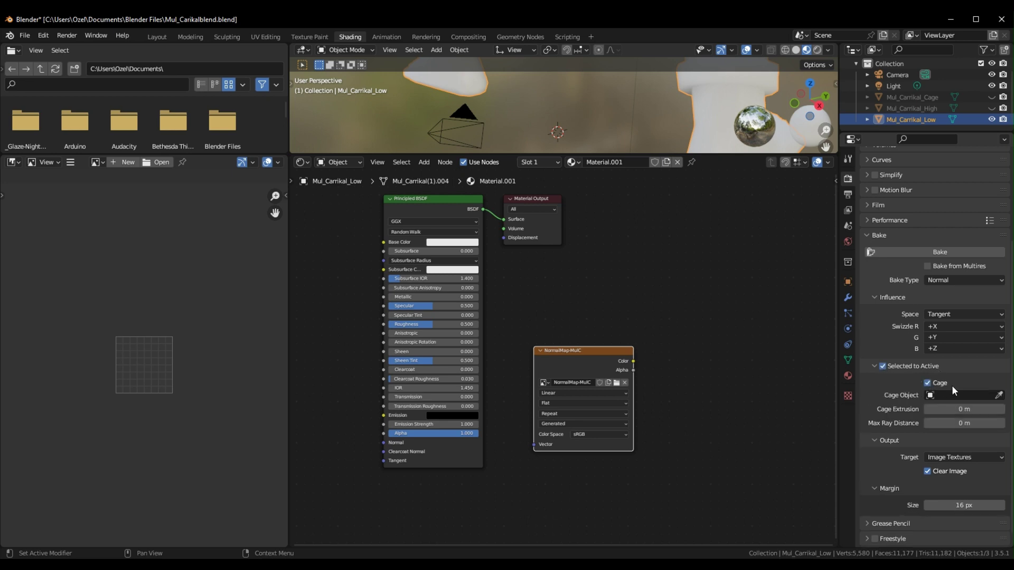
left_click(977, 396)
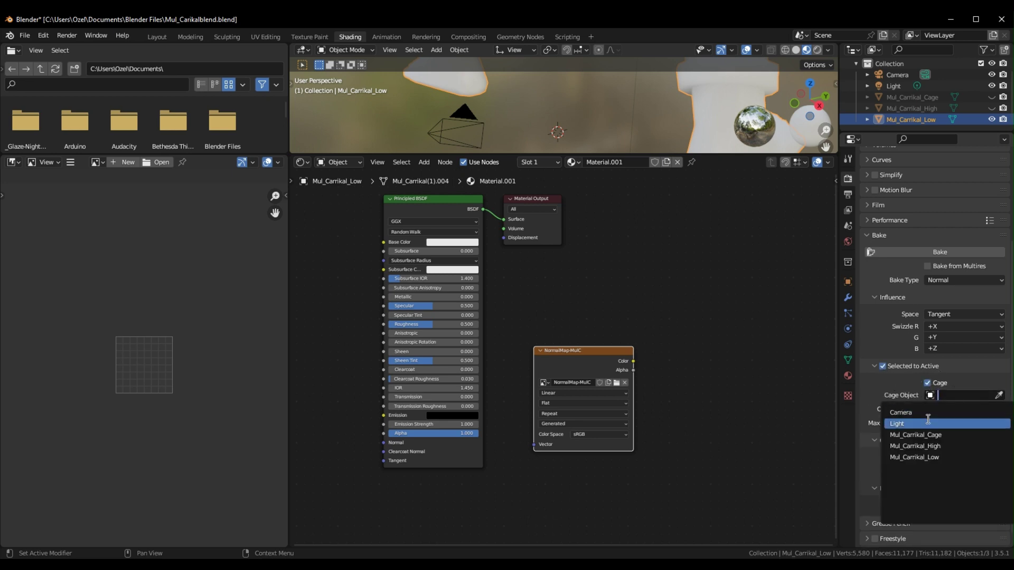
left_click(956, 435)
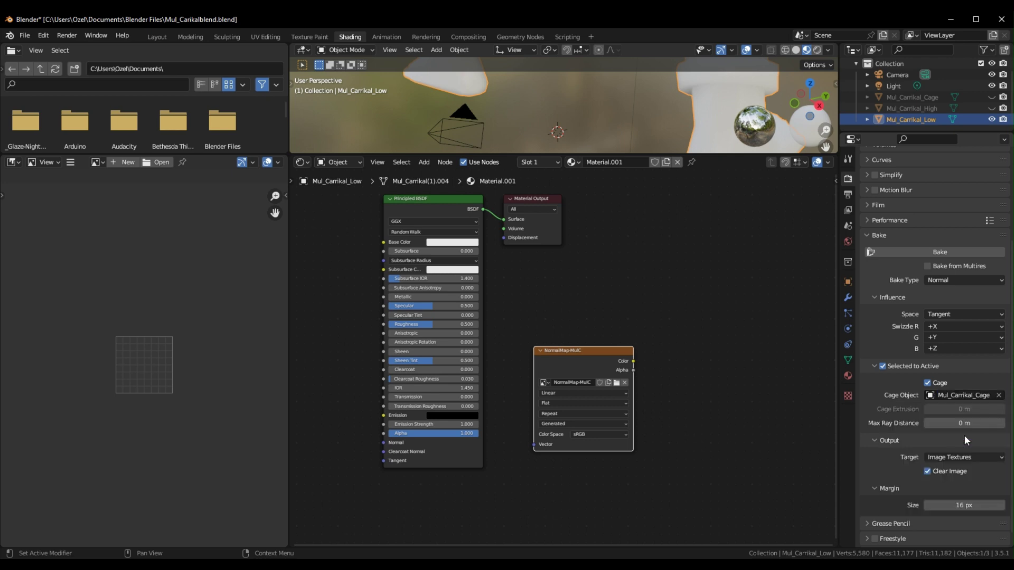
Show Mul_Carrikal_High, select it then Mul_Carrikal_Low as active, and start the bake
left_click(992, 108)
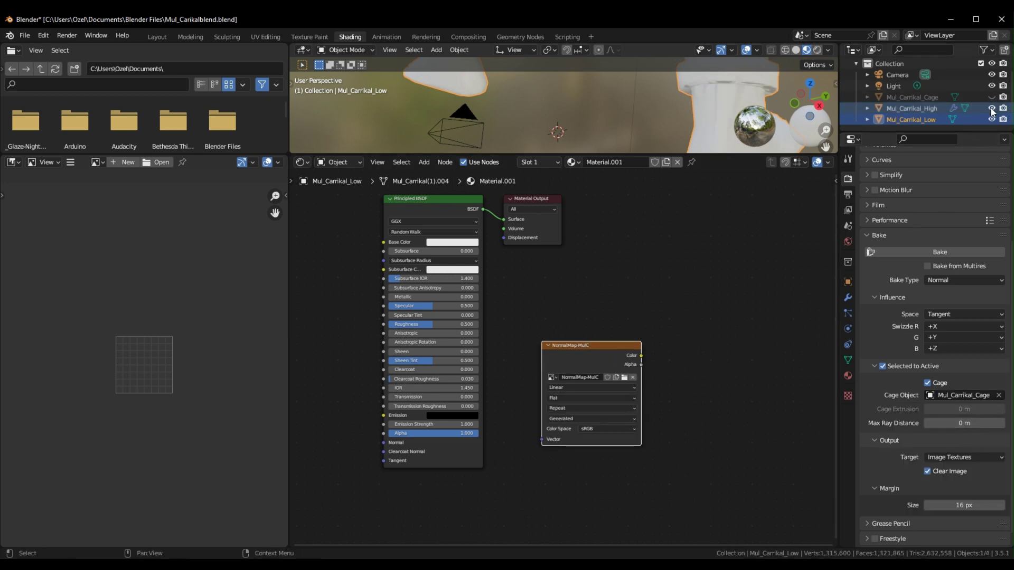
left_click(908, 108)
left_click(918, 119, "ctrl")
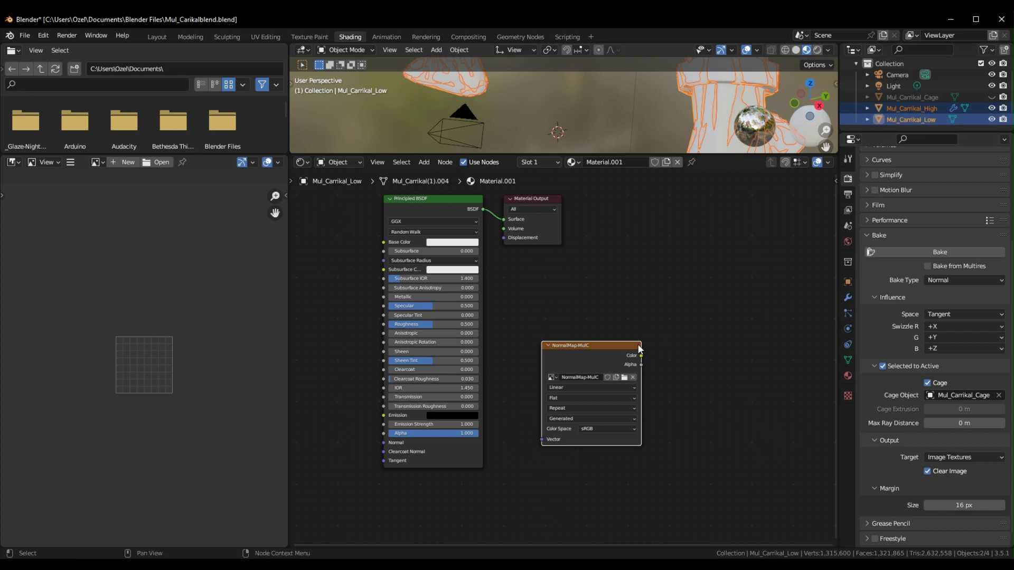
left_click_drag(632, 346, 601, 345)
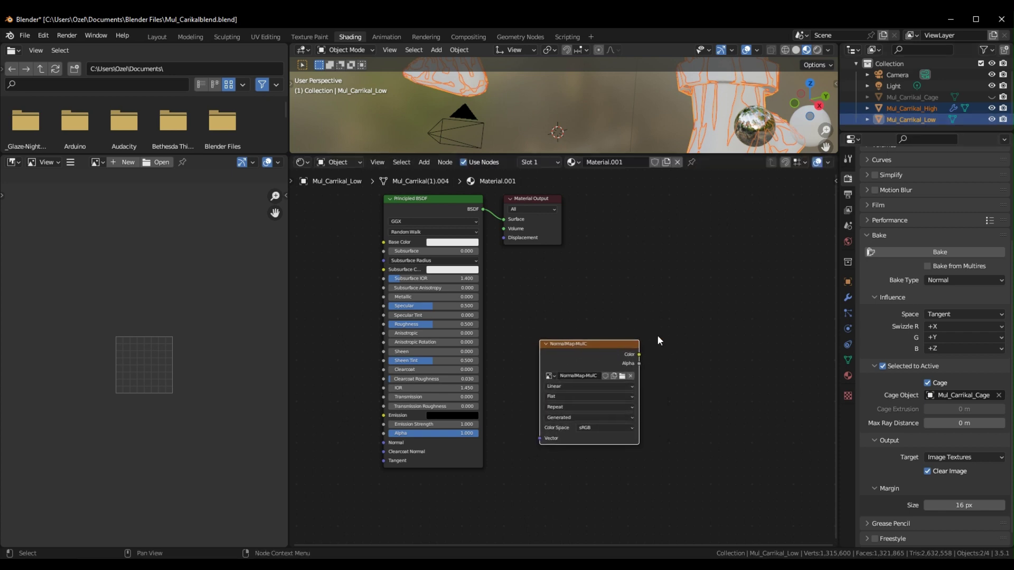
left_click(955, 252)
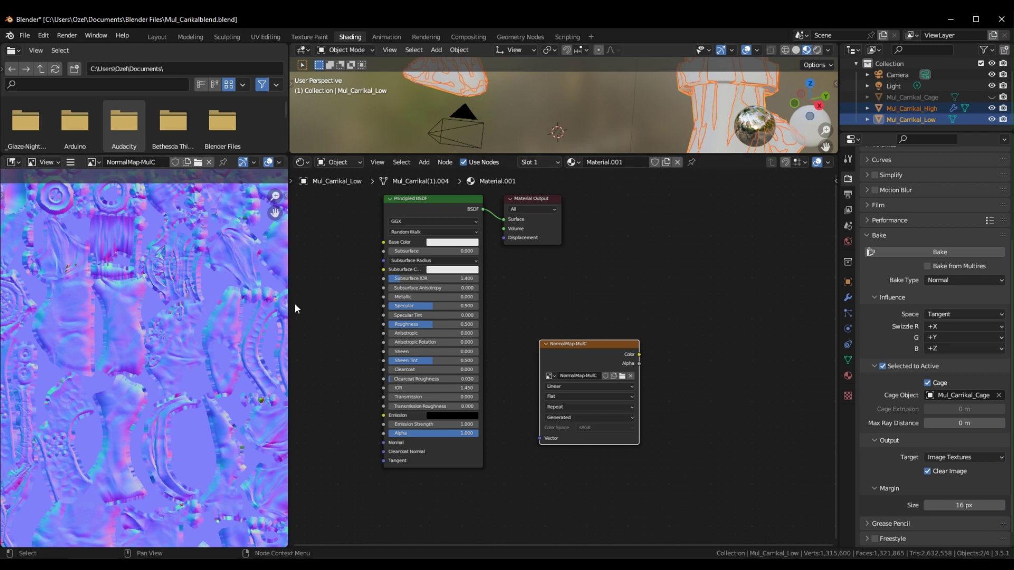
Hide Mul_Carrikal_High and save the baked normal map as NormalMap-MulC.png
left_click_drag(288, 305, 304, 328)
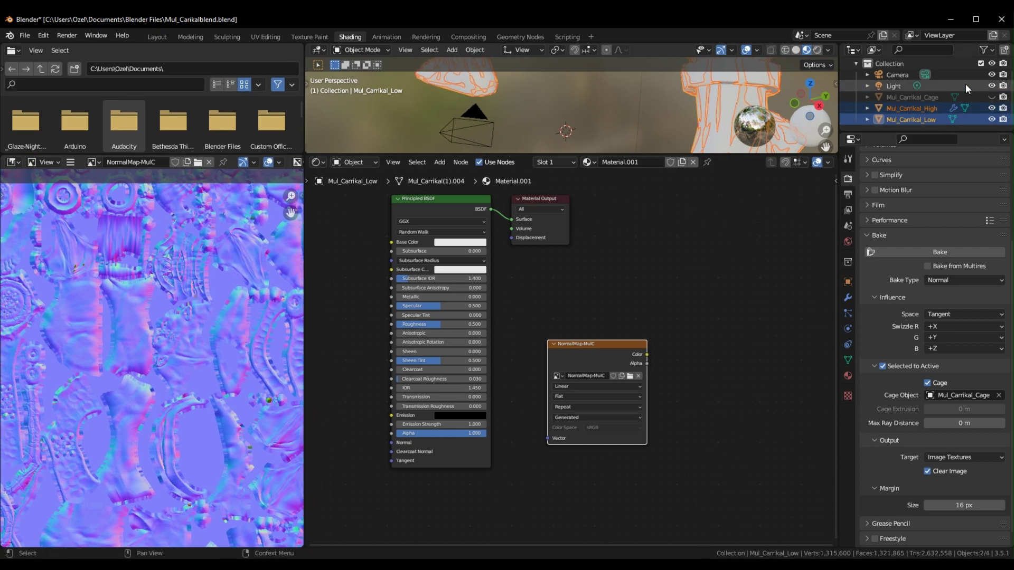
left_click(992, 108)
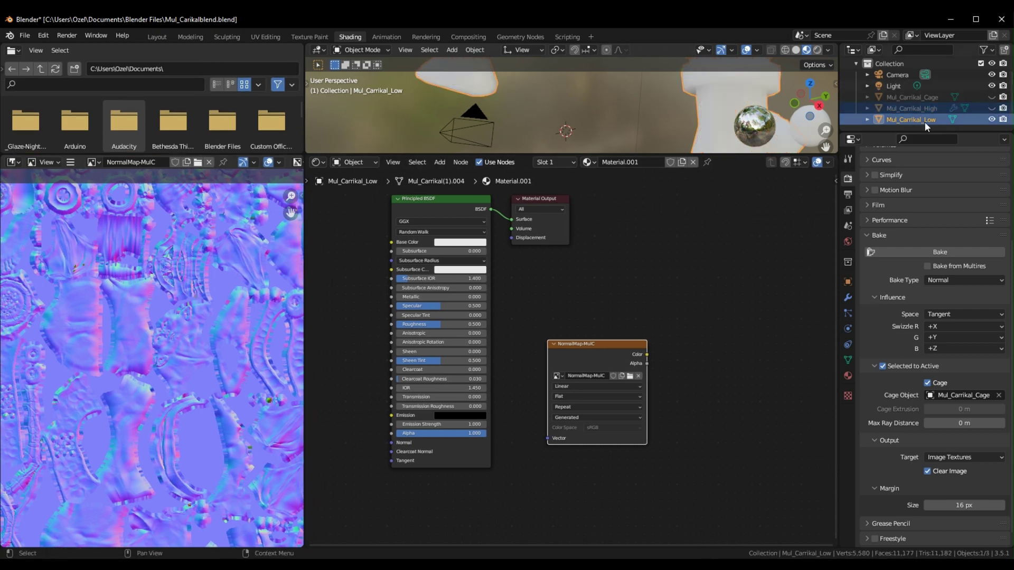
left_click_drag(586, 344, 606, 338)
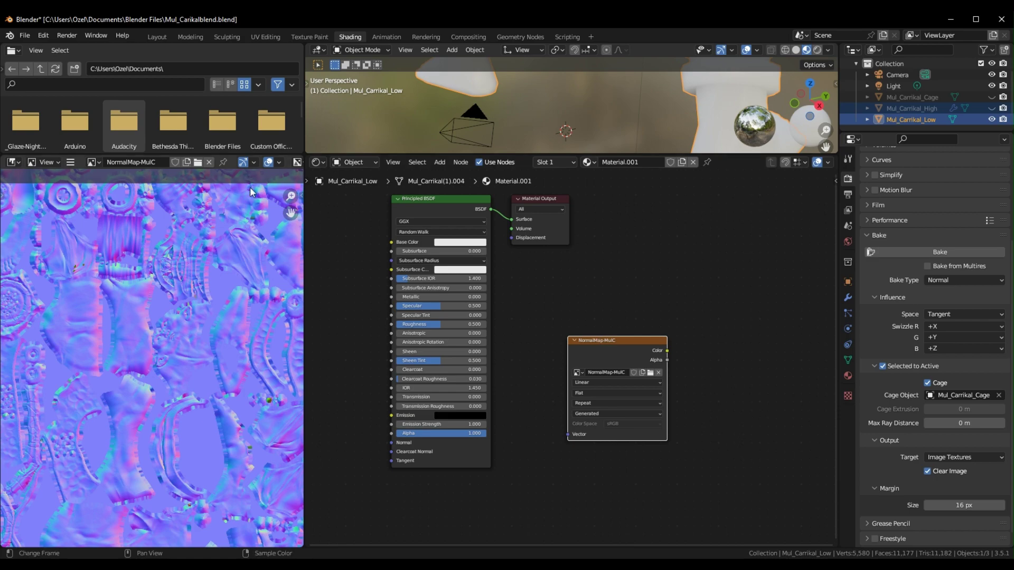
left_click(74, 162)
mouse_move(98, 186)
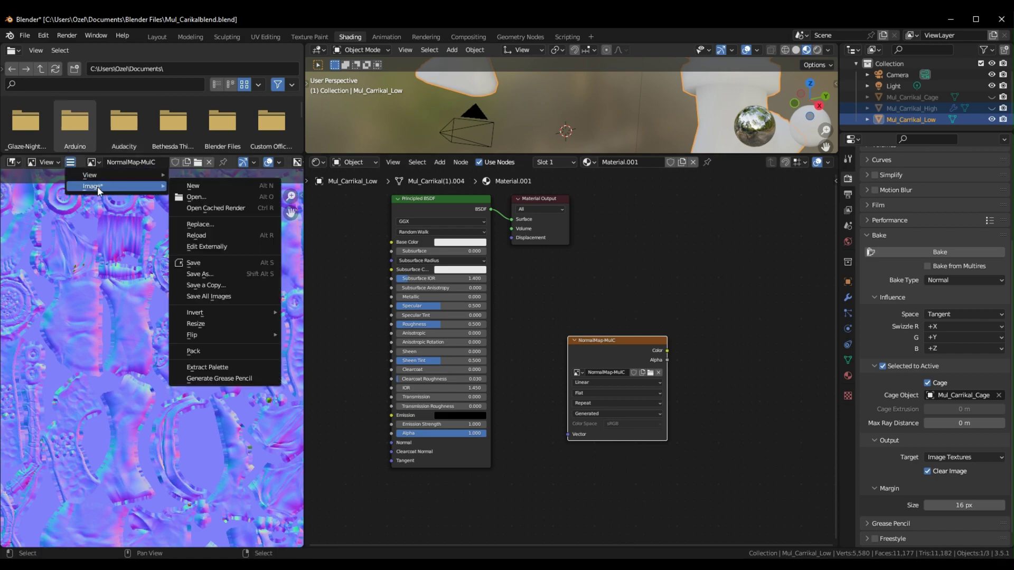
left_click(228, 264)
left_click(687, 446)
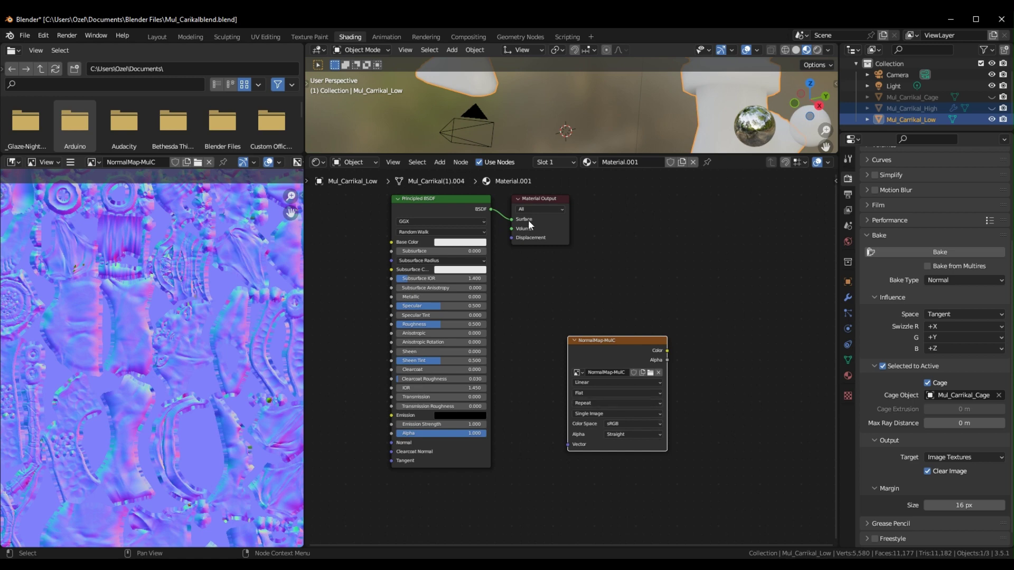
Rearrange the node canvas, moving the NormalMap-MulC image node to the far left
middle_click_drag(531, 226, 707, 228)
left_click_drag(797, 343, 445, 357)
scroll(539, 362, "down", 2, "shift")
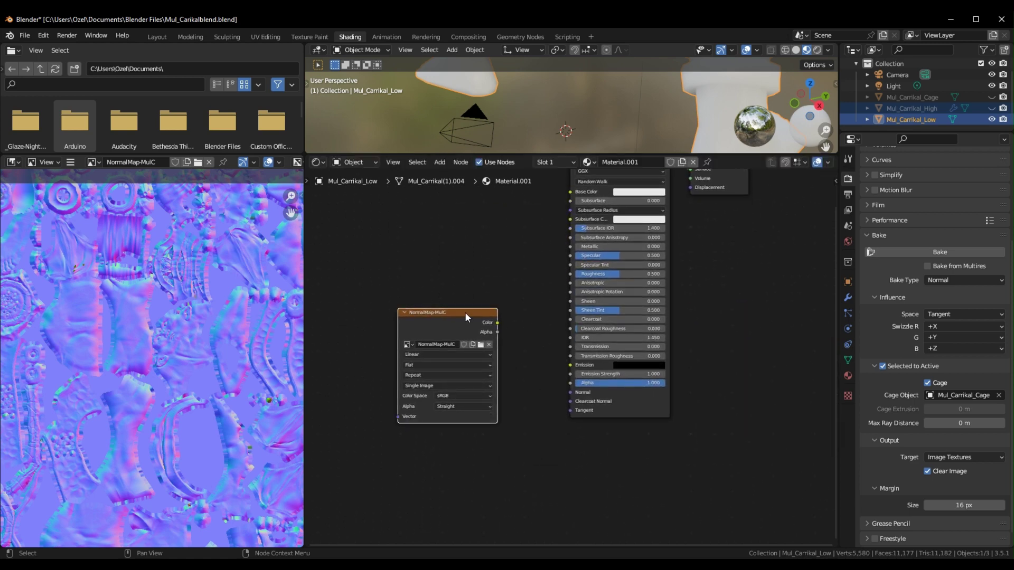
left_click_drag(465, 312, 408, 314)
right_click(479, 361)
key("Escape")
Add a Normal Map node via search 'map' between the image and the shader
left_click(500, 330)
key("shift+a")
left_click(581, 330)
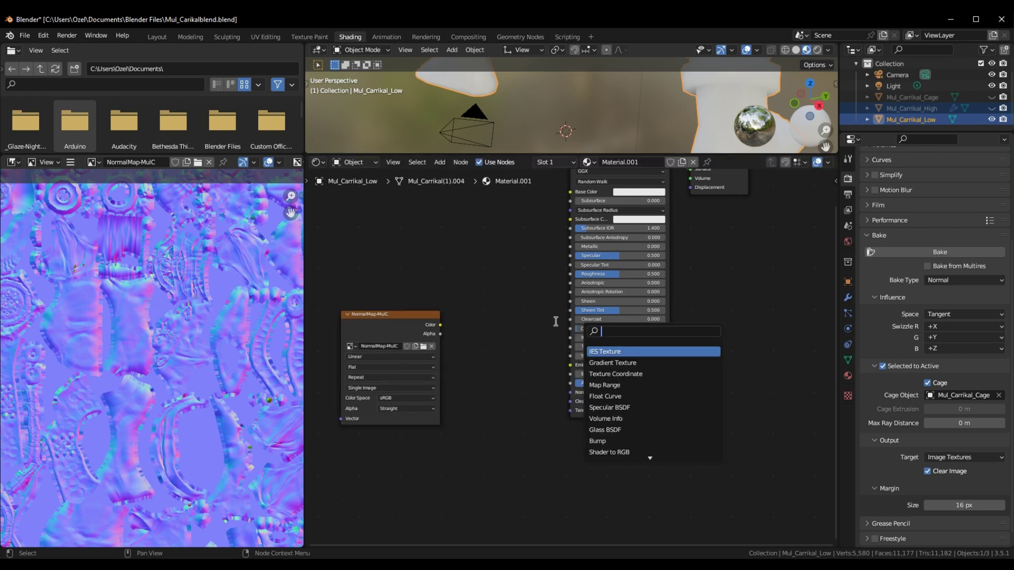
type("nor")
key("BackSpace")
key("BackSpace")
key("BackSpace")
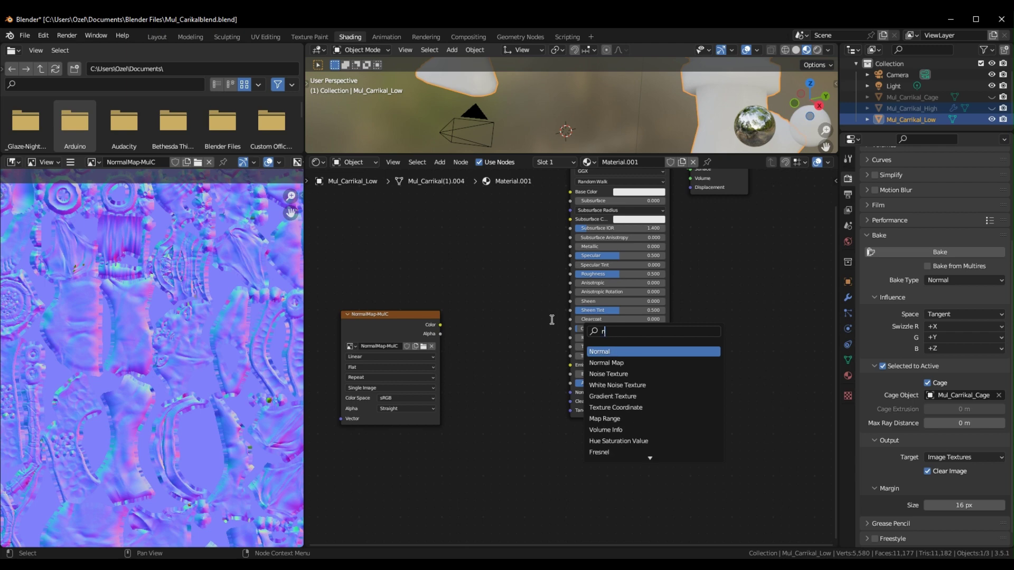
type("map")
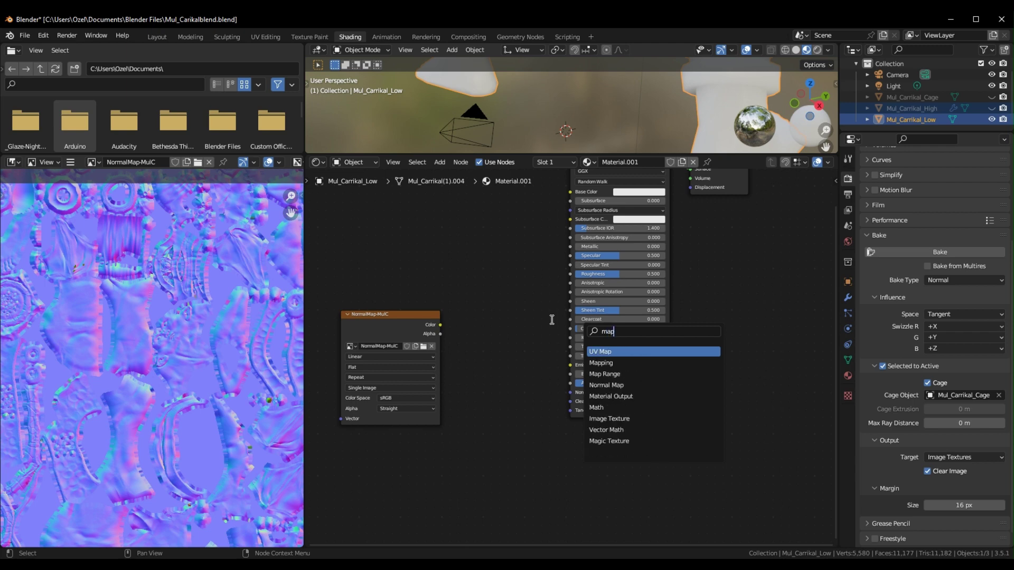
left_click(639, 386)
left_click(526, 417)
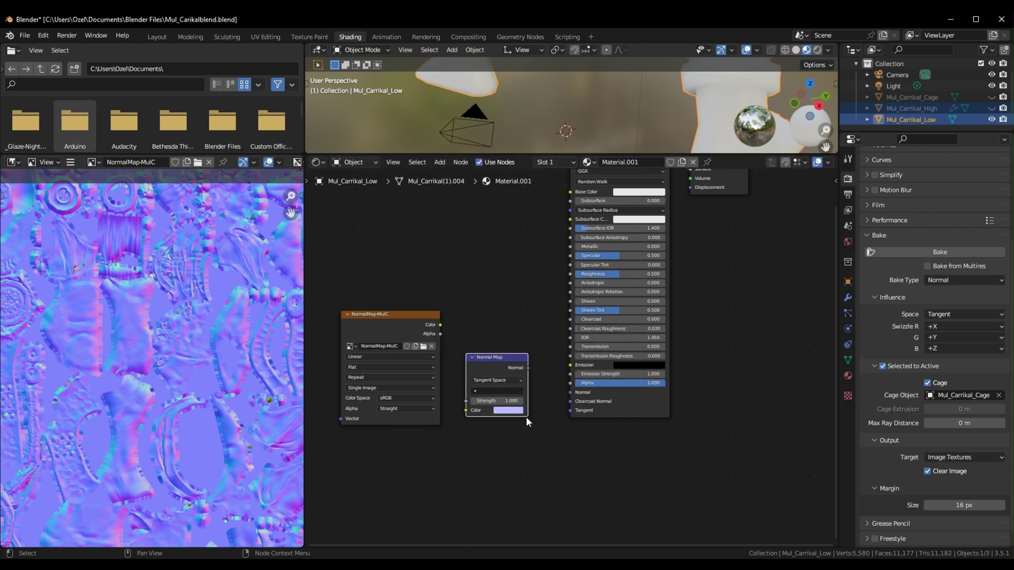
Link image Color through Normal Map into BSDF Normal and set the image to Linear
left_click_drag(440, 325, 466, 410)
left_click_drag(528, 368, 570, 392)
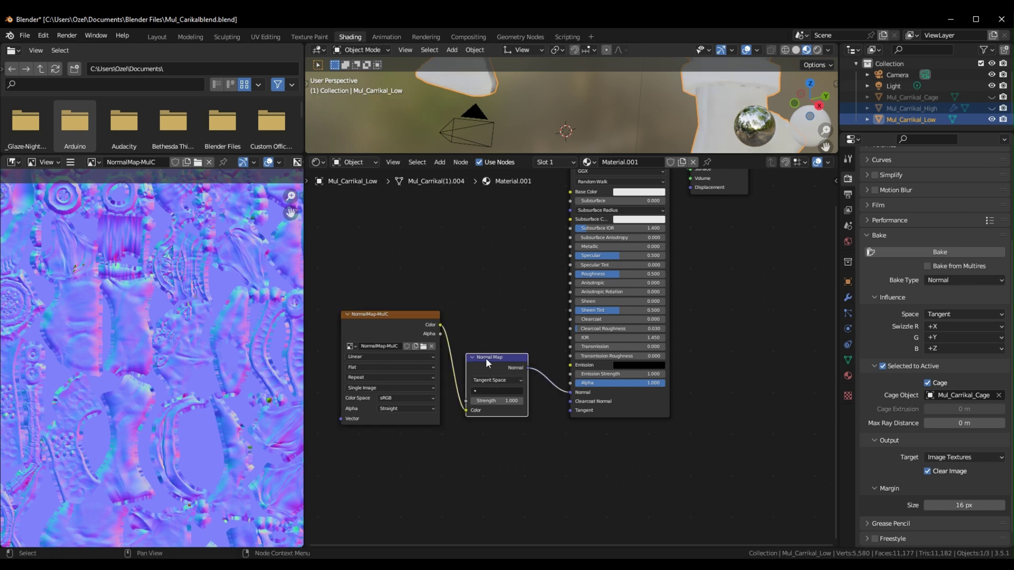
left_click(408, 399)
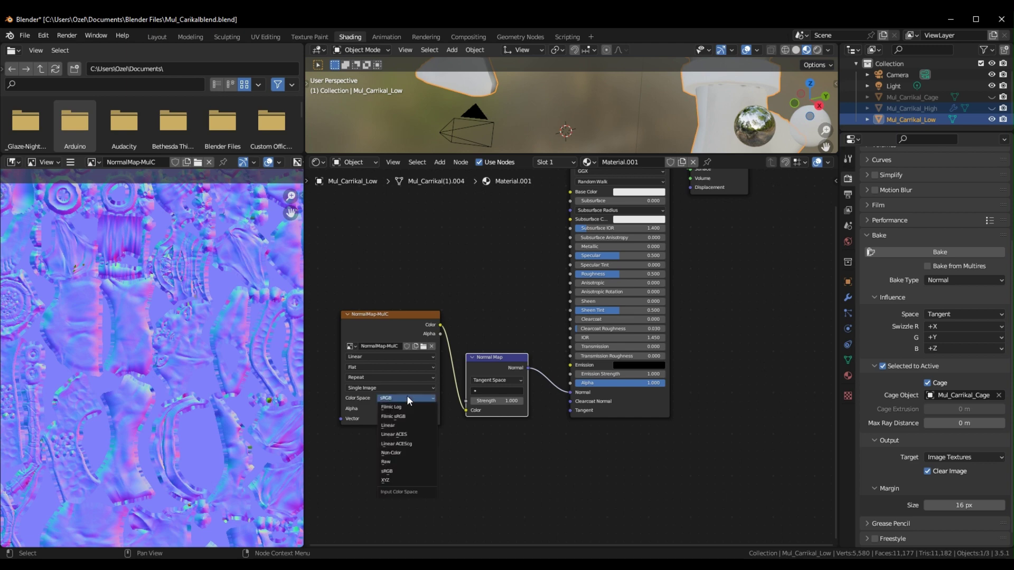
left_click(411, 423)
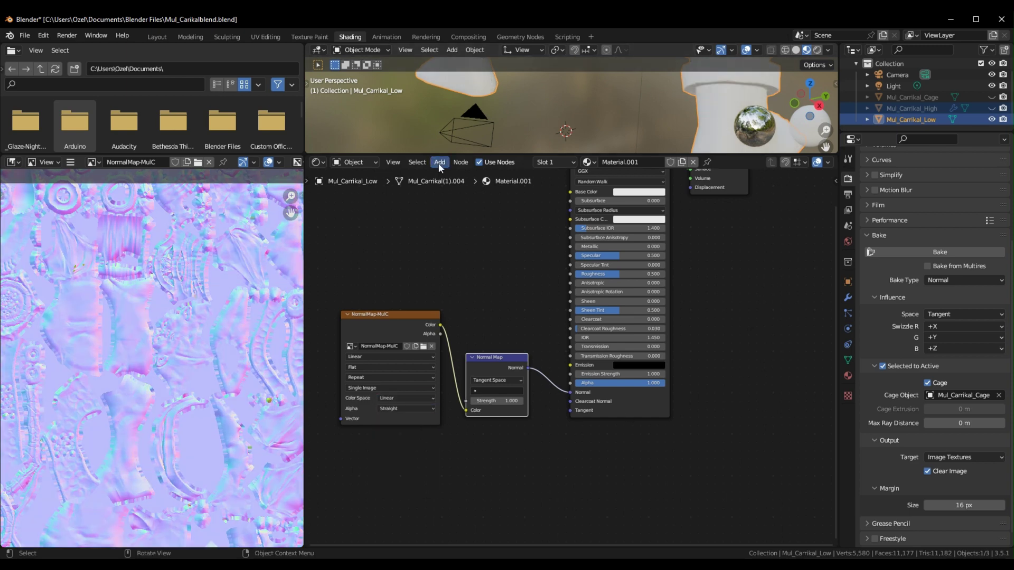
left_click(156, 37)
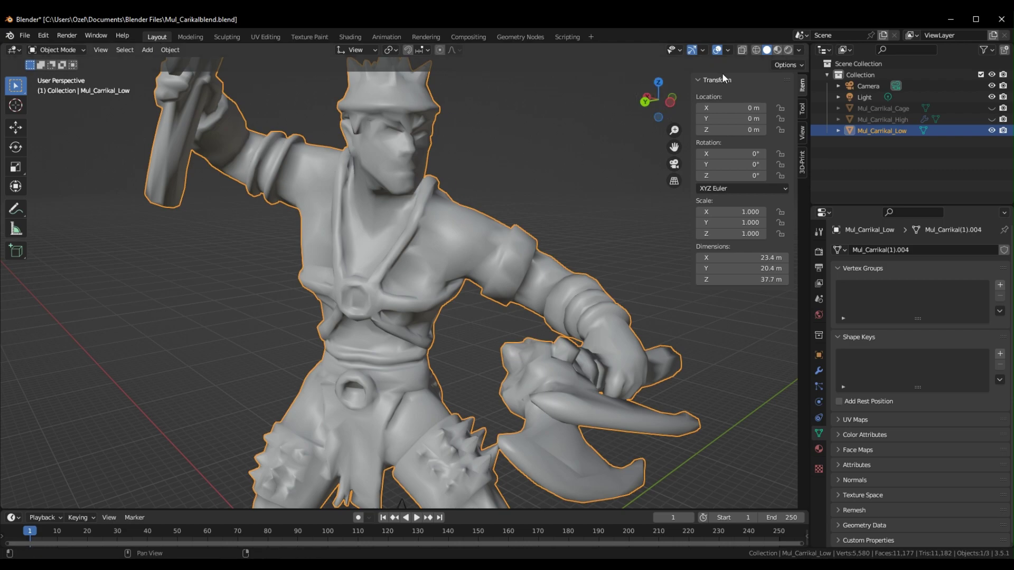
left_click_drag(673, 109, 481, 186)
mouse_move(481, 185)
middle_mouse_down()
mouse_move(518, 185)
mouse_move(509, 176)
mouse_move(461, 175)
mouse_move(313, 187)
mouse_move(611, 170)
middle_mouse_up()
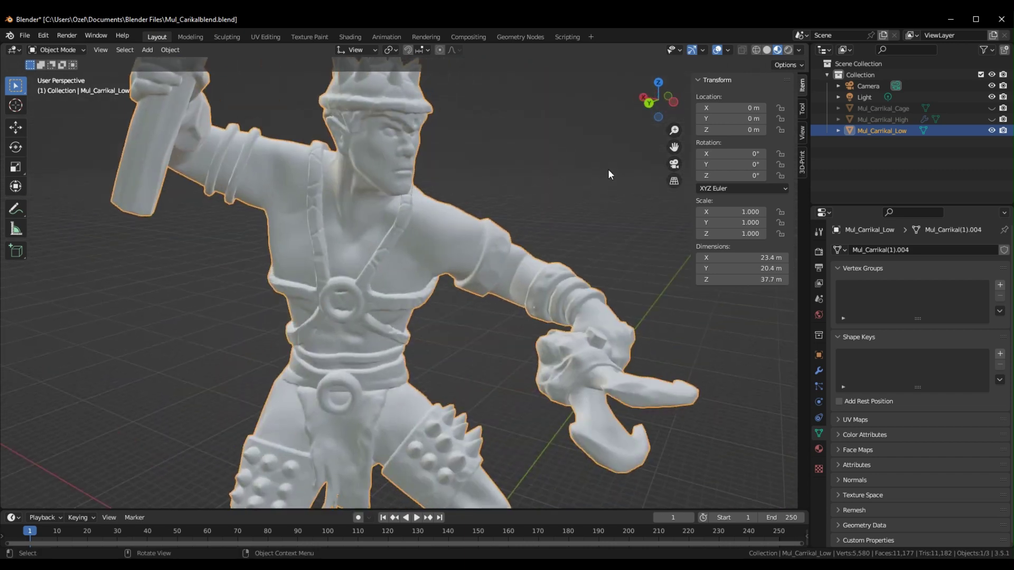
left_click(349, 37)
Add an Image Texture node with a new transparent 2048 px image named Color_MulC
mouse_move(465, 244)
middle_mouse_down()
mouse_move(543, 317)
mouse_move(528, 260)
mouse_move(482, 313)
mouse_move(415, 261)
middle_mouse_up()
right_click(416, 259)
left_click(462, 247)
right_click(462, 247)
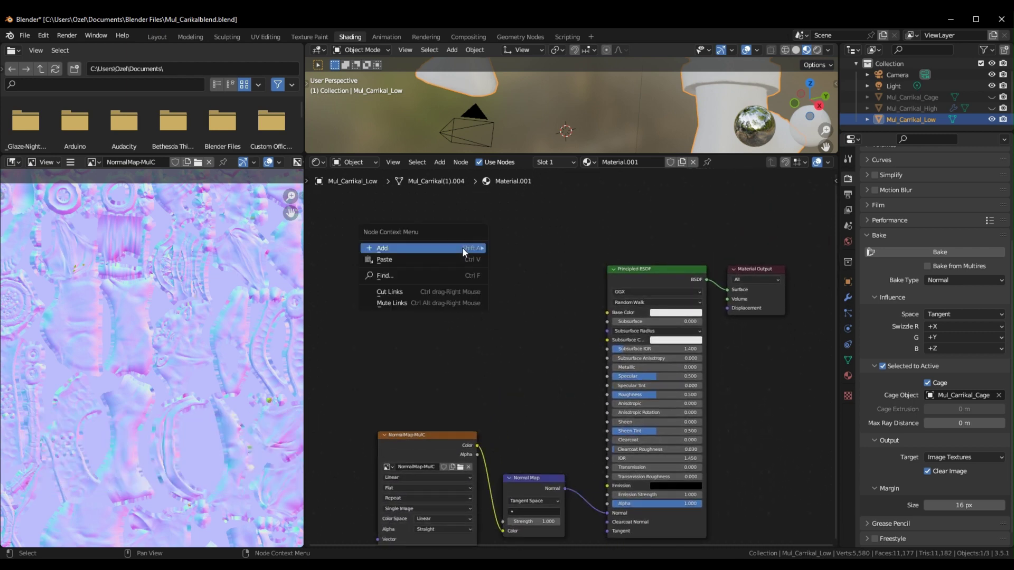
mouse_move(462, 247)
mouse_move(555, 297)
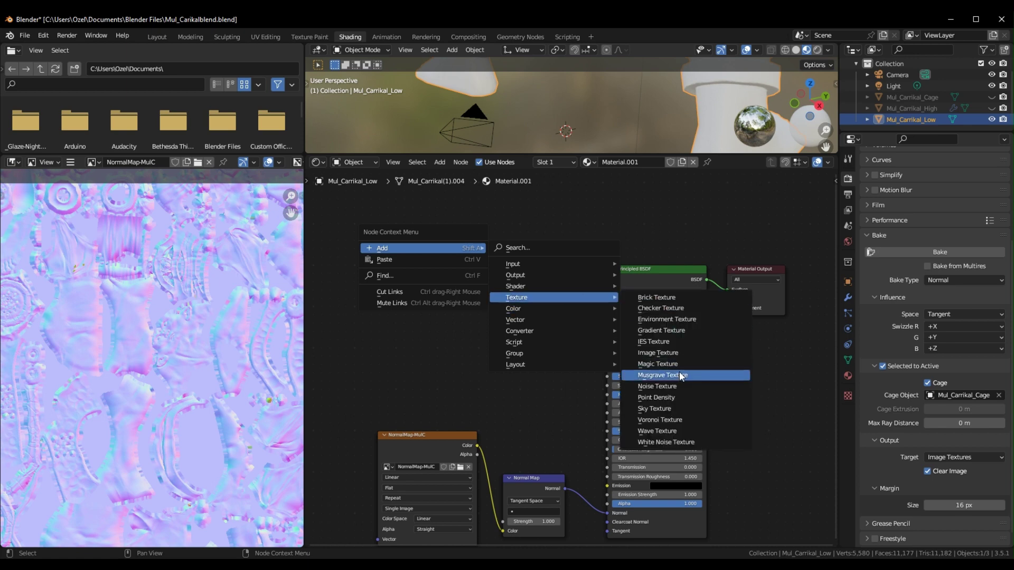
left_click(682, 352)
left_click(386, 276)
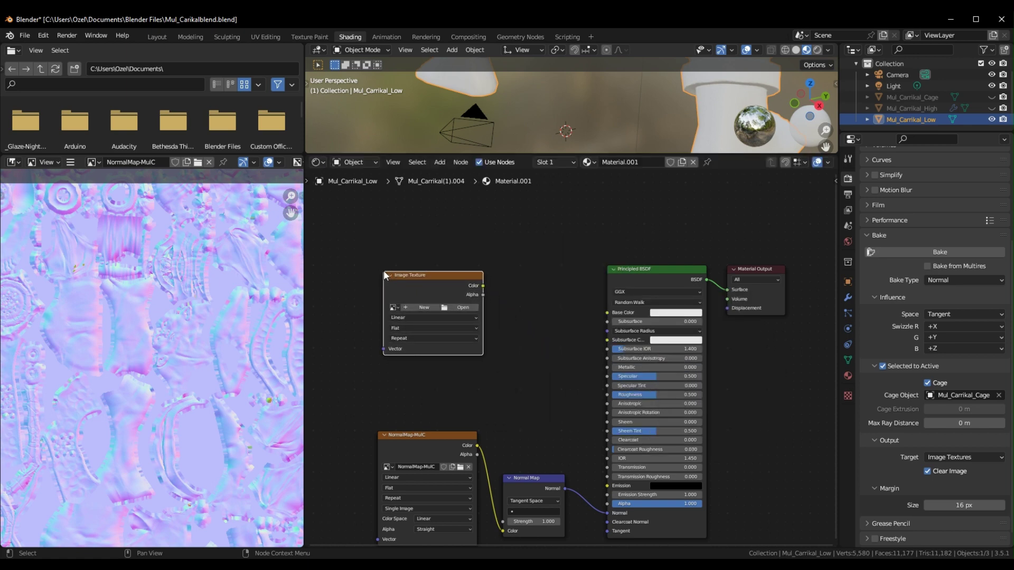
left_click(422, 308)
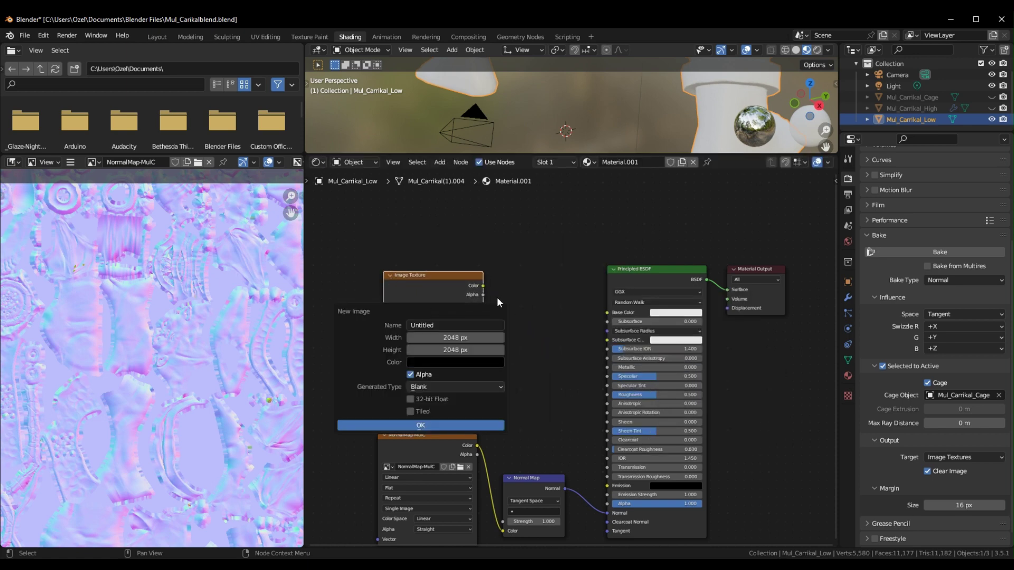
left_click(468, 326)
type("Color_MulC")
left_click(468, 364)
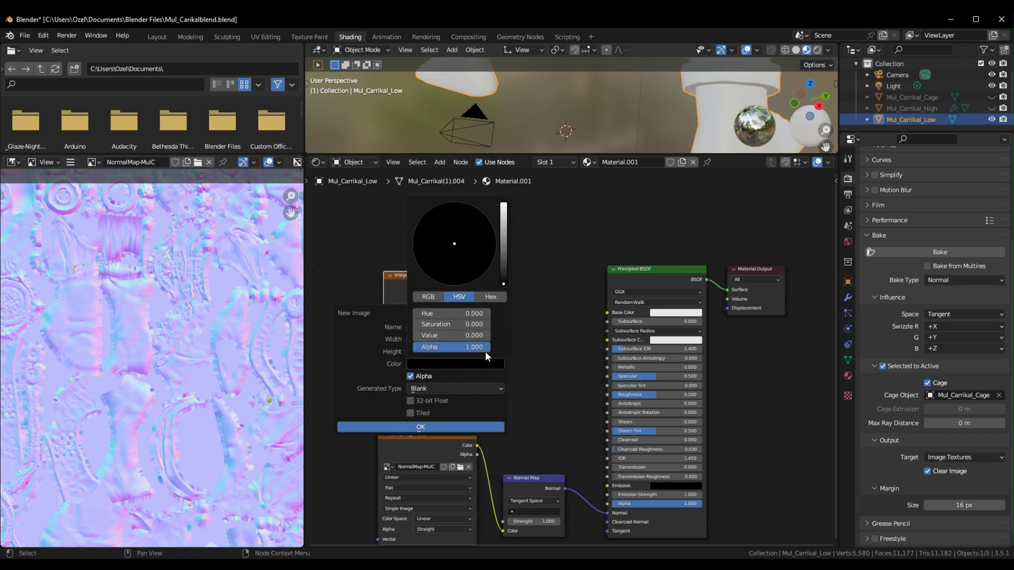
left_click_drag(441, 348, 417, 348)
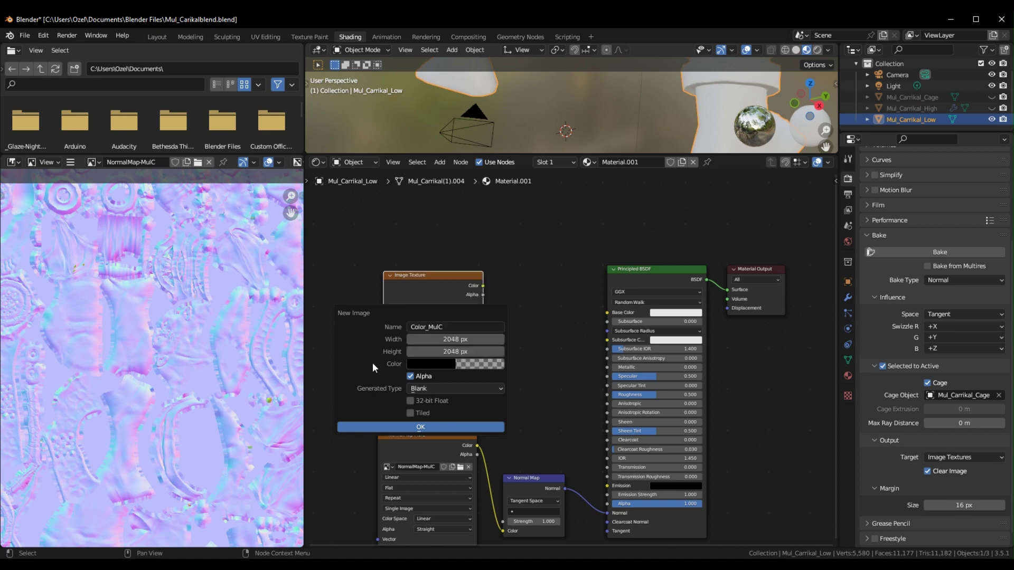
left_click(445, 427)
Wire Color_MulC's Color into Base Color and move both normal map nodes lower
left_click_drag(465, 274, 606, 314)
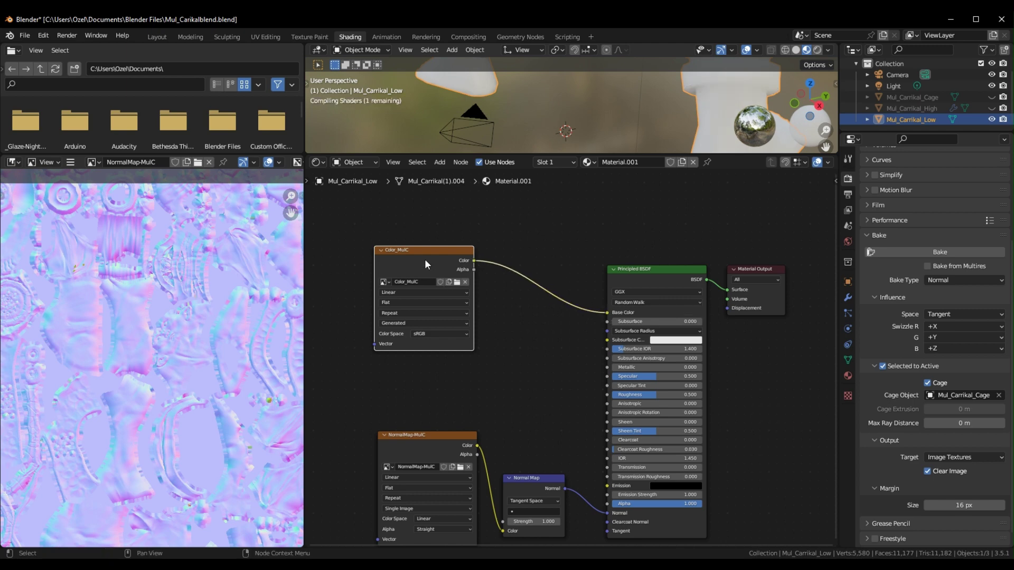
left_click_drag(427, 256, 479, 325)
middle_click_drag(480, 325, 516, 275)
scroll(423, 347, "down", 1)
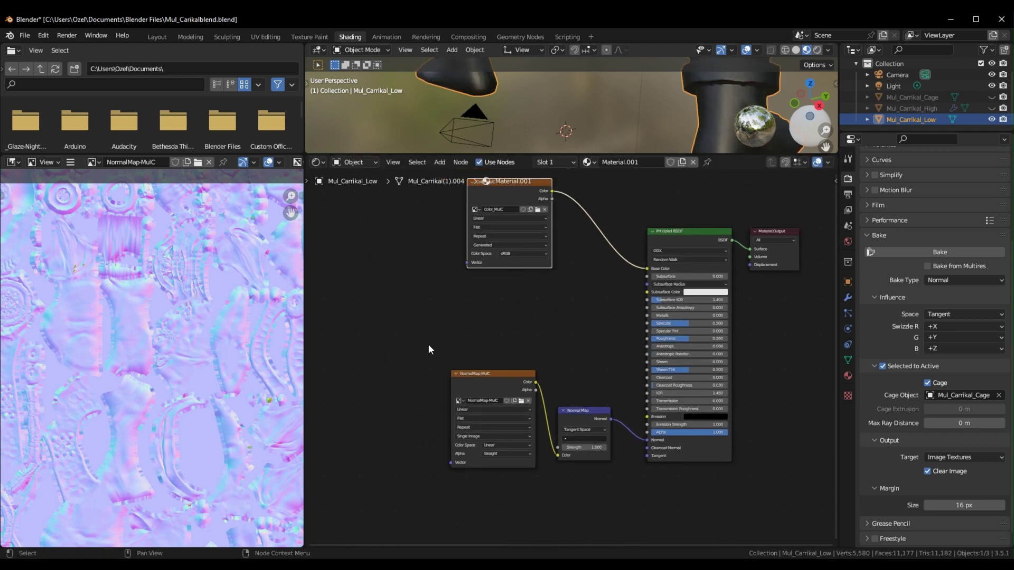
left_click_drag(422, 347, 610, 500)
left_click_drag(501, 378, 507, 457)
middle_click_drag(506, 350, 522, 402)
left_click(530, 290)
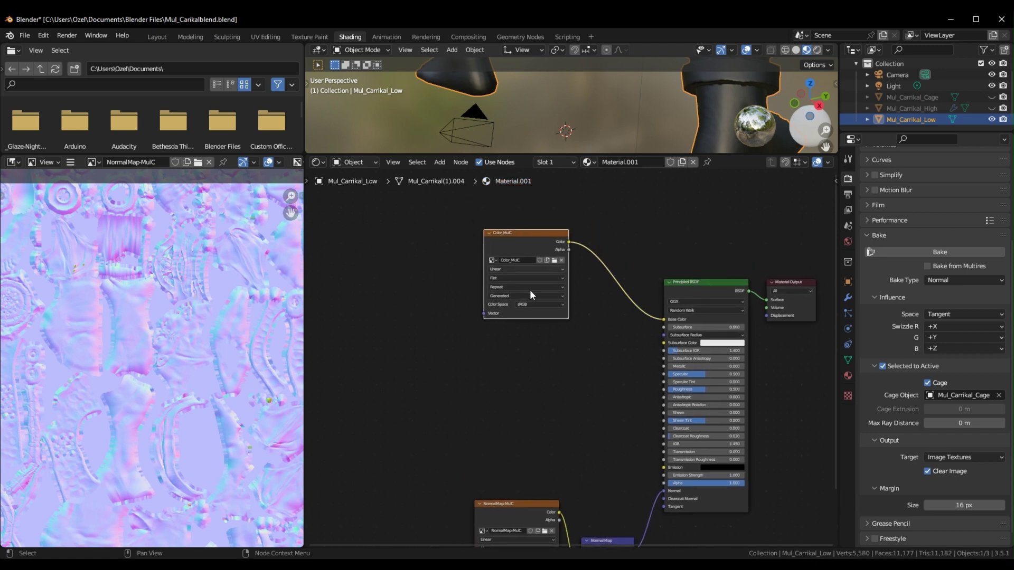
Add another Image Texture node holding a new image named MOAR-PBR-Mul
left_click(536, 393)
right_click(393, 346)
mouse_move(508, 395)
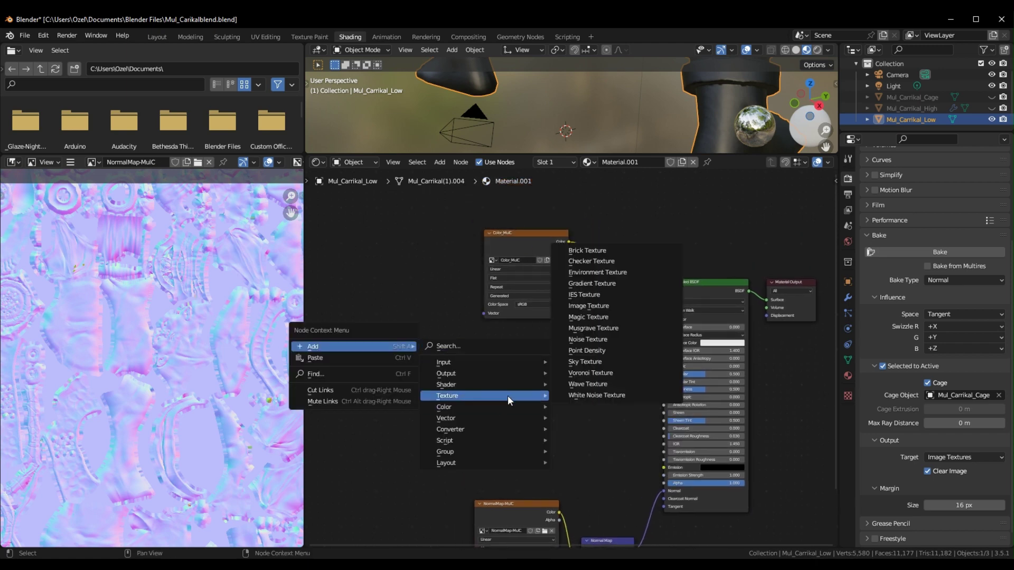
left_click(614, 305)
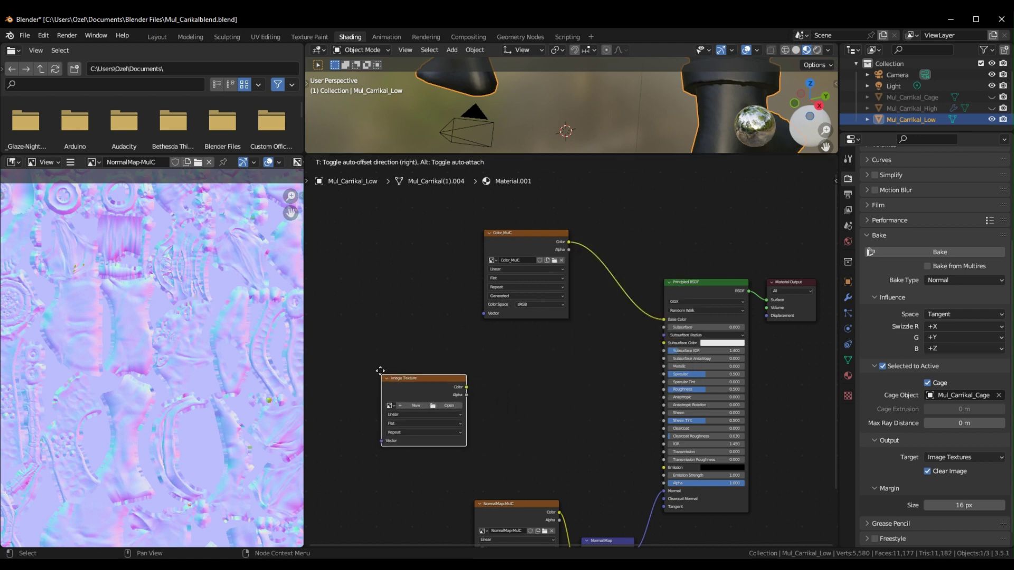
left_click(351, 347)
left_click(391, 385)
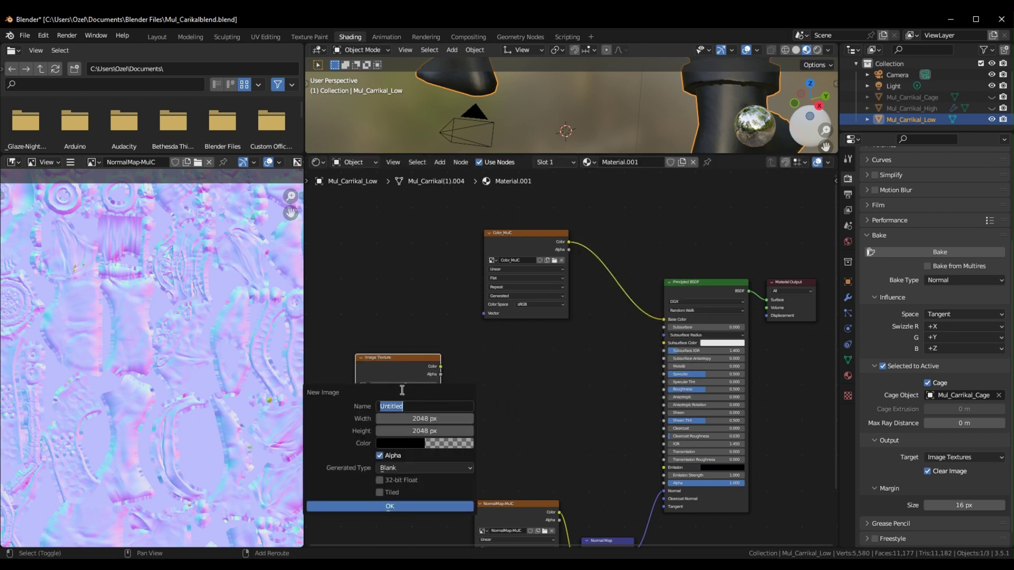
type("MOAR-PBR-MU")
left_click(394, 511)
Move the MOAR-PBR-Mul node to the left of the Principled BSDF
left_click_drag(419, 357, 383, 334)
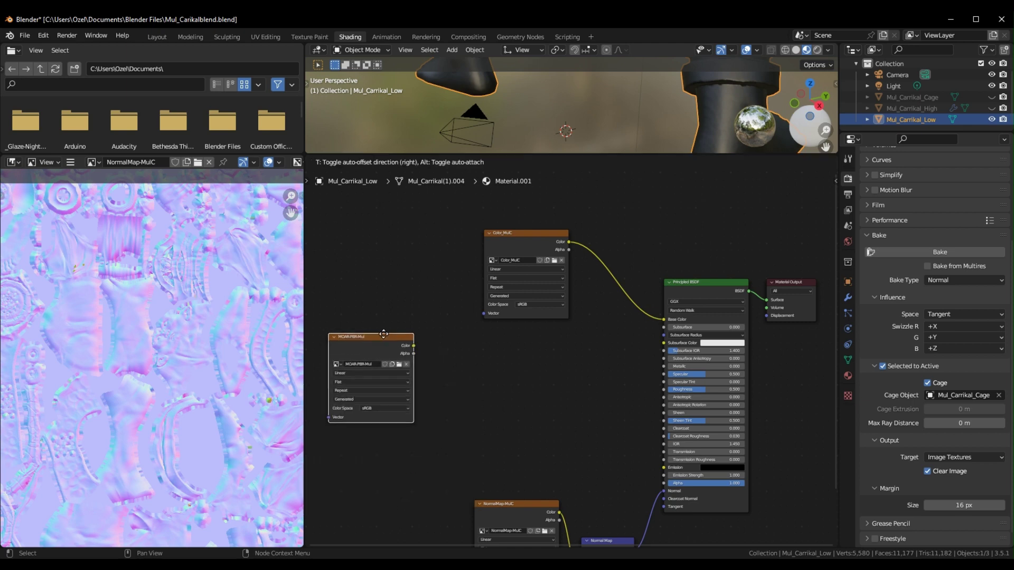
left_click(450, 366)
middle_click_drag(450, 366, 500, 367)
scroll(537, 384, "up", 2)
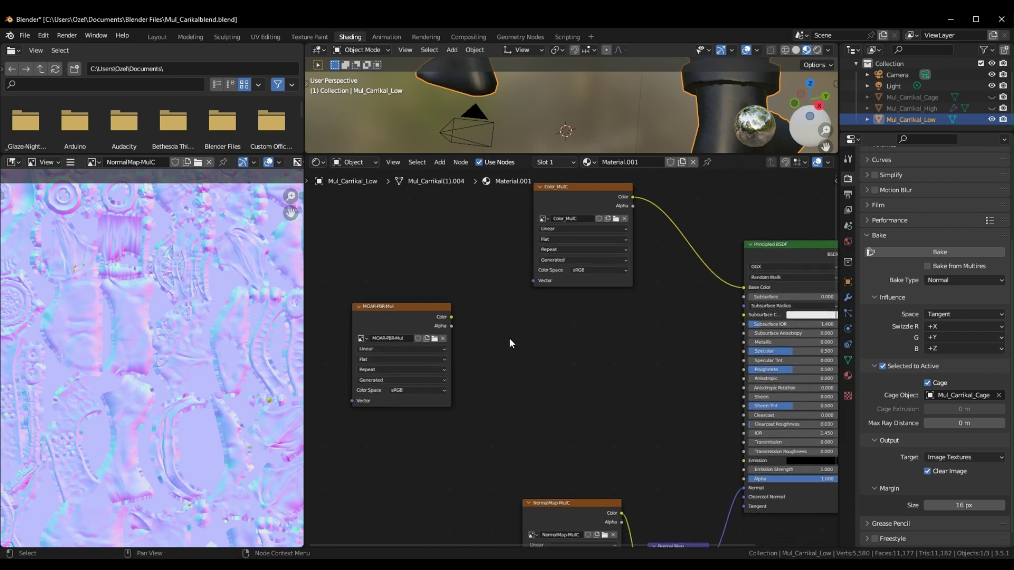
left_click_drag(400, 306, 371, 327)
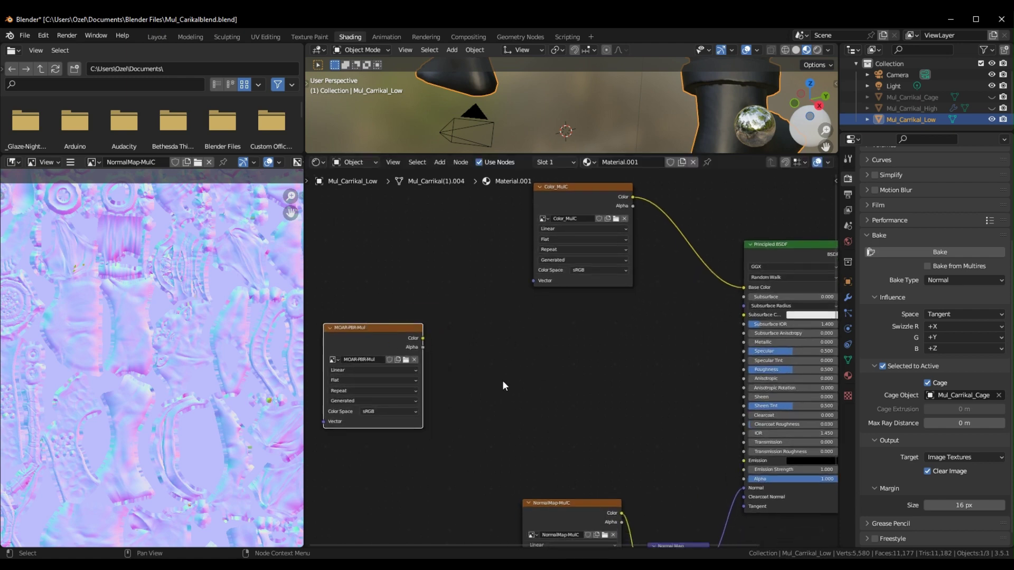
right_click(480, 358)
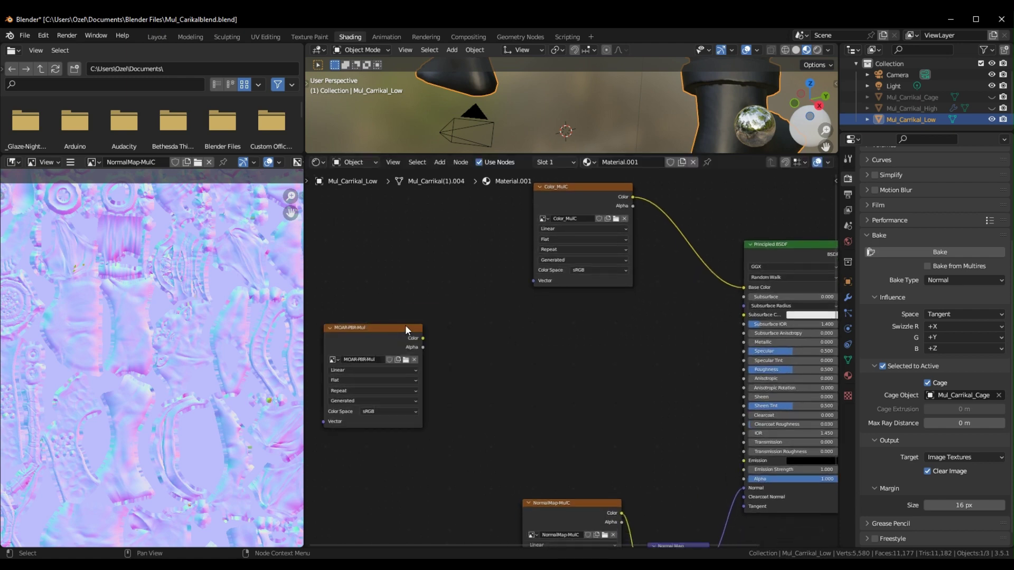
Shift the MOAR-PBR-Mul node further left and add an Invert node below it
scroll(372, 330, "down", 1)
left_click_drag(469, 328, 416, 337)
key("shift+a")
left_click(568, 347)
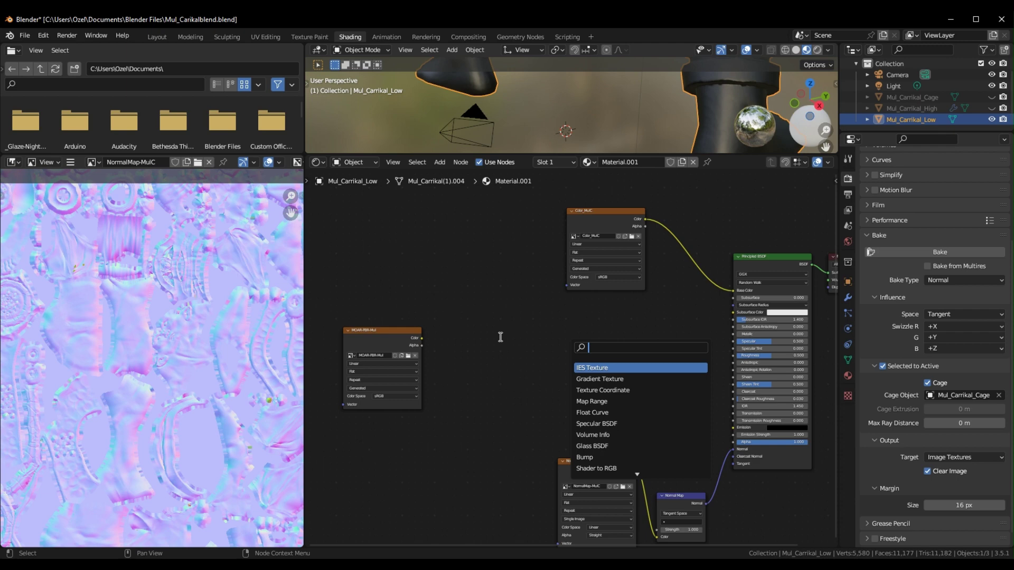
type("ivert")
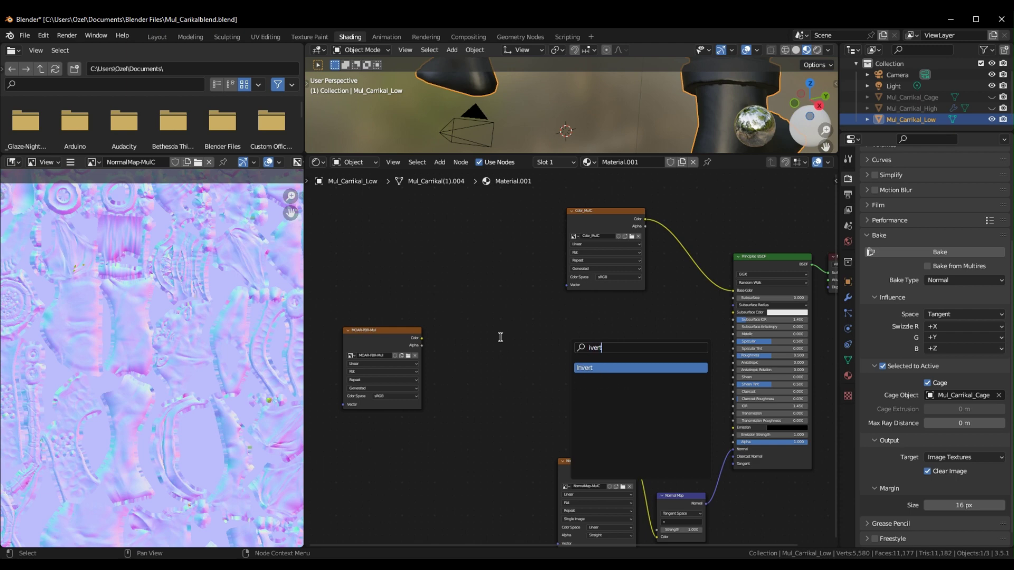
key("Return")
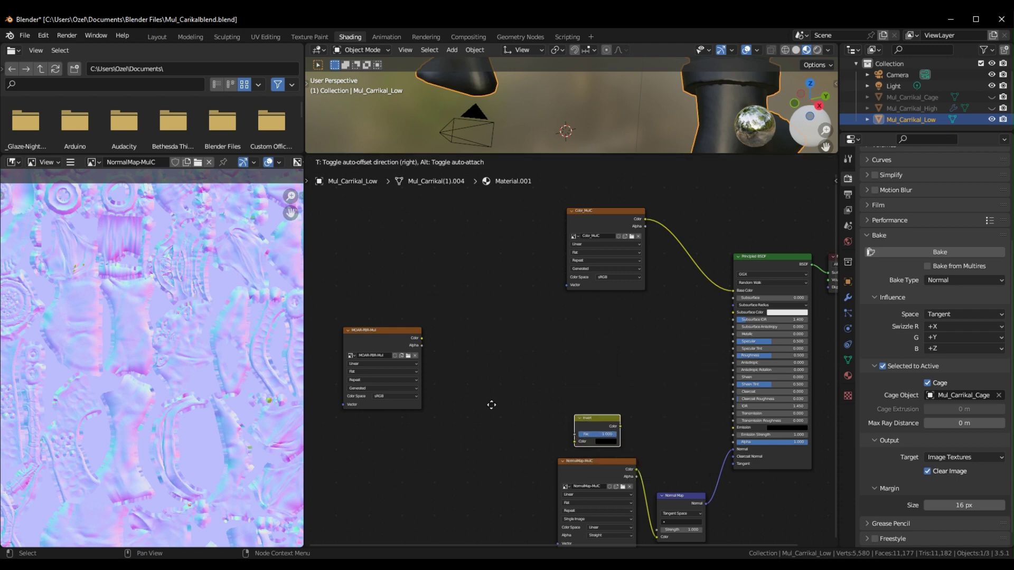
left_click(417, 411)
Add a ColorRamp node beside the MOAR-PBR-Mul image
right_click(531, 336)
mouse_move(528, 338)
type("ramp")
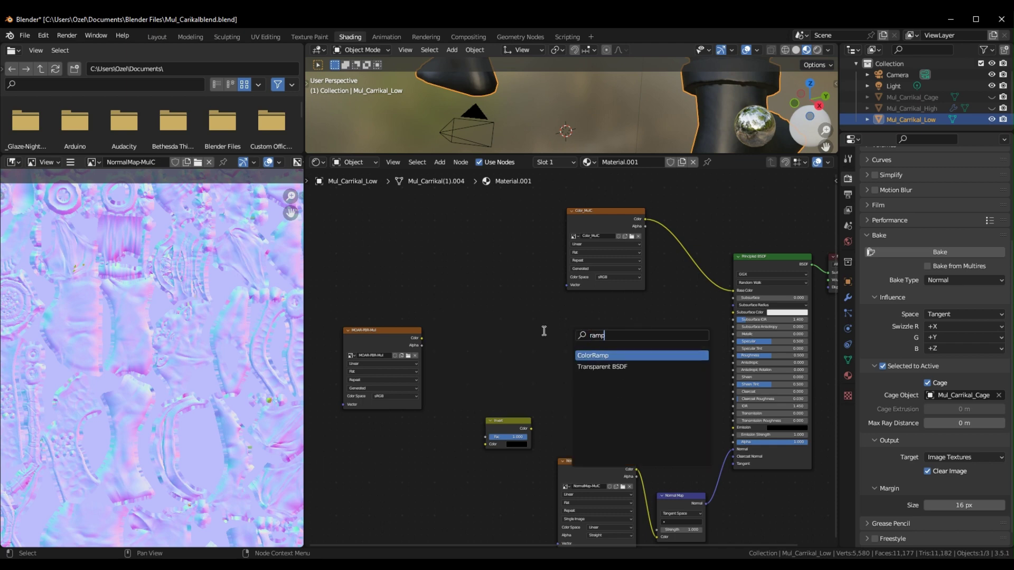
type("ramp")
key("Return")
left_click(602, 366)
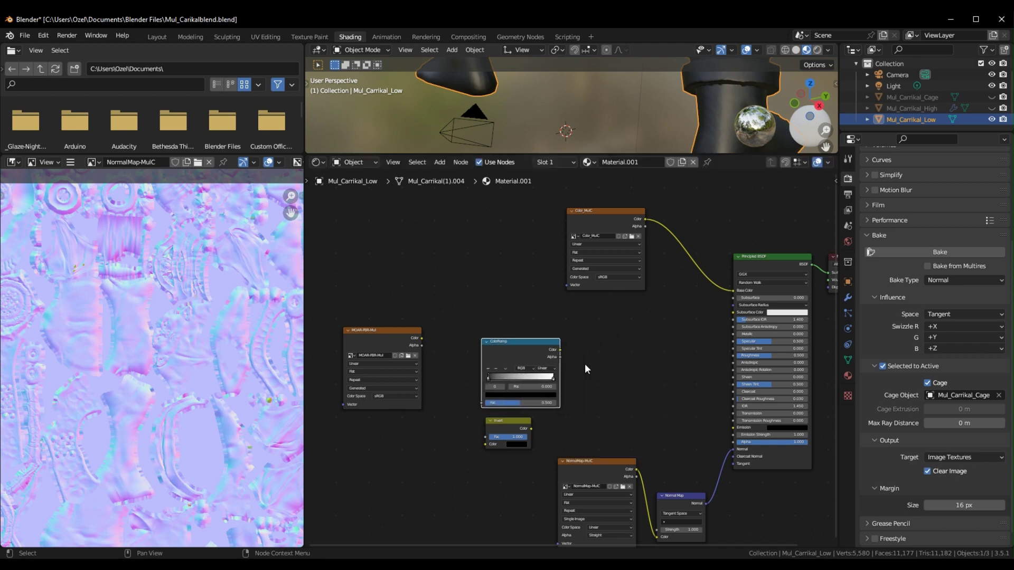
right_click(602, 360)
right_click(623, 350)
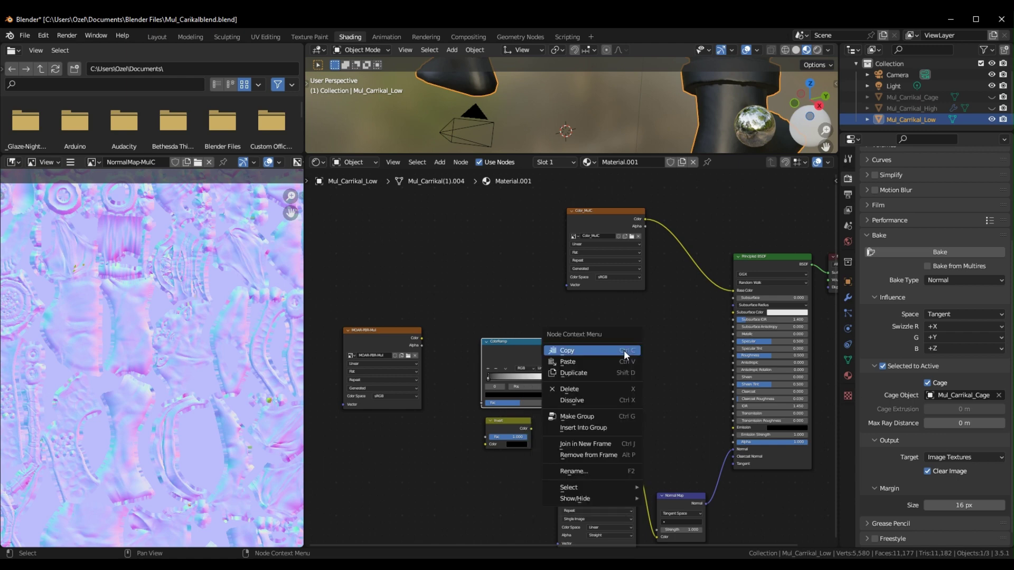
left_click(657, 327)
Add a Mix node and a Separate Color node near the other helper nodes
right_click(657, 327)
mouse_move(660, 329)
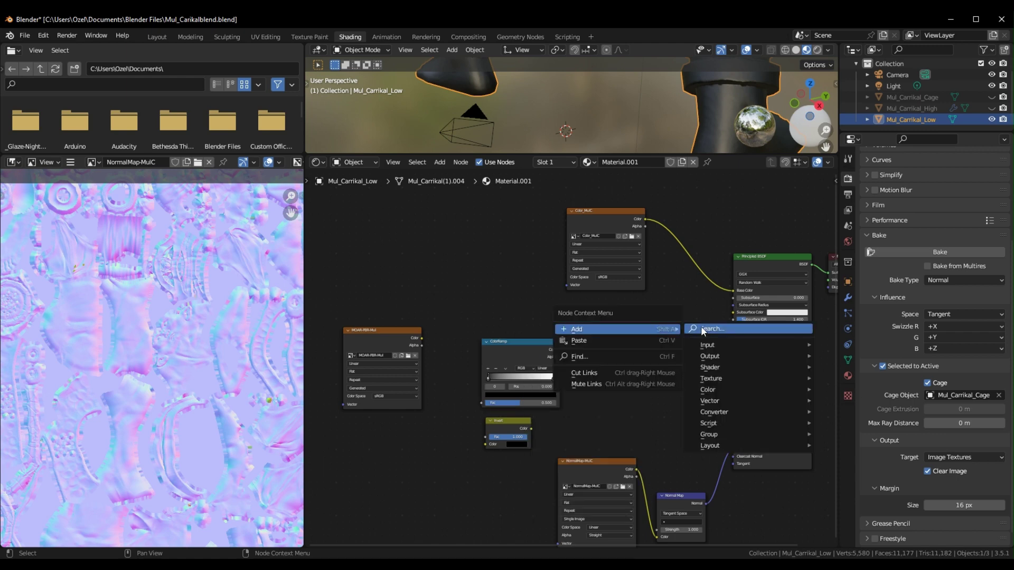
type("mix")
key("Return")
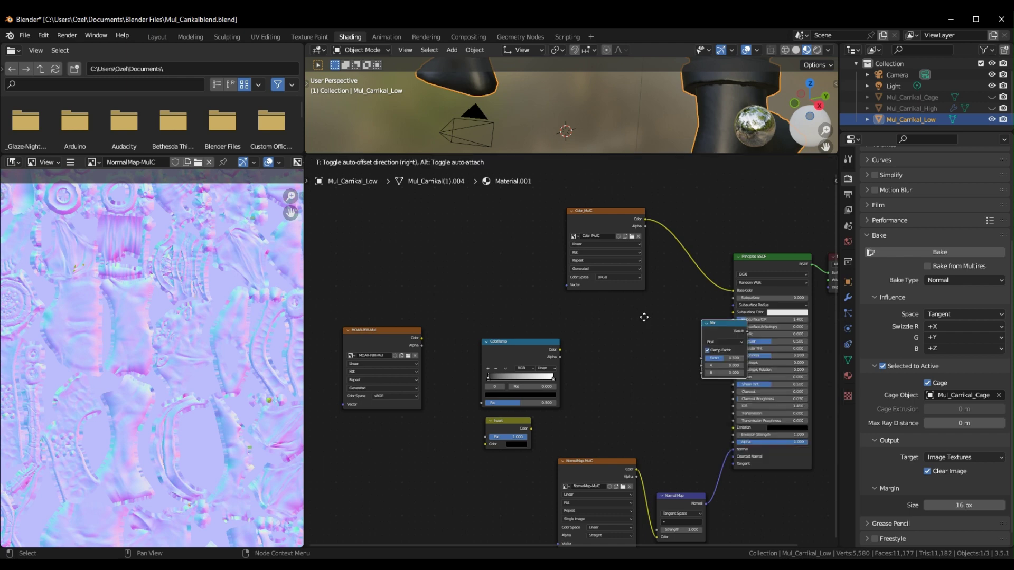
left_click(555, 332)
right_click(504, 314)
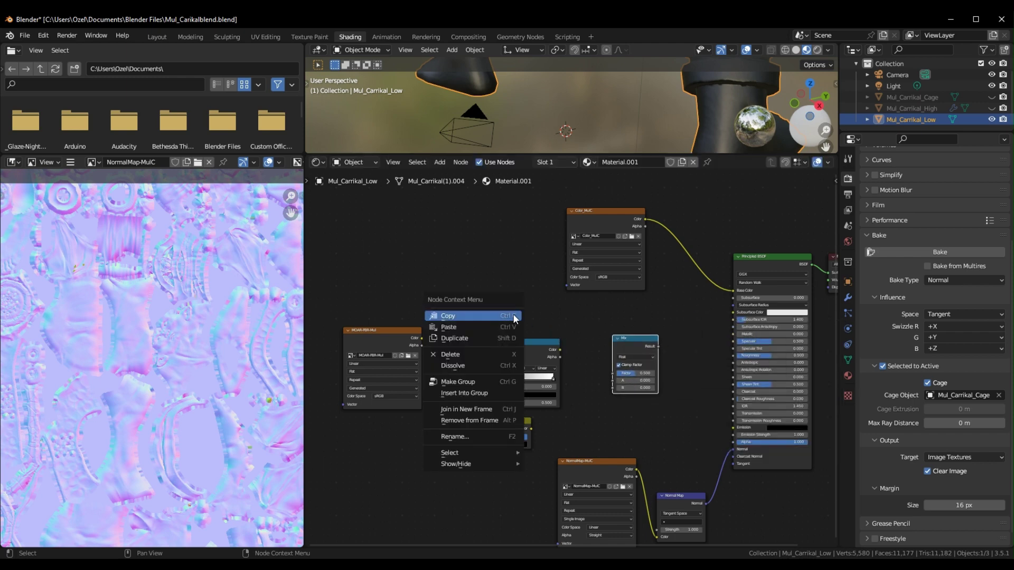
left_click(490, 268)
right_click(489, 268)
mouse_move(525, 268)
left_click(559, 268)
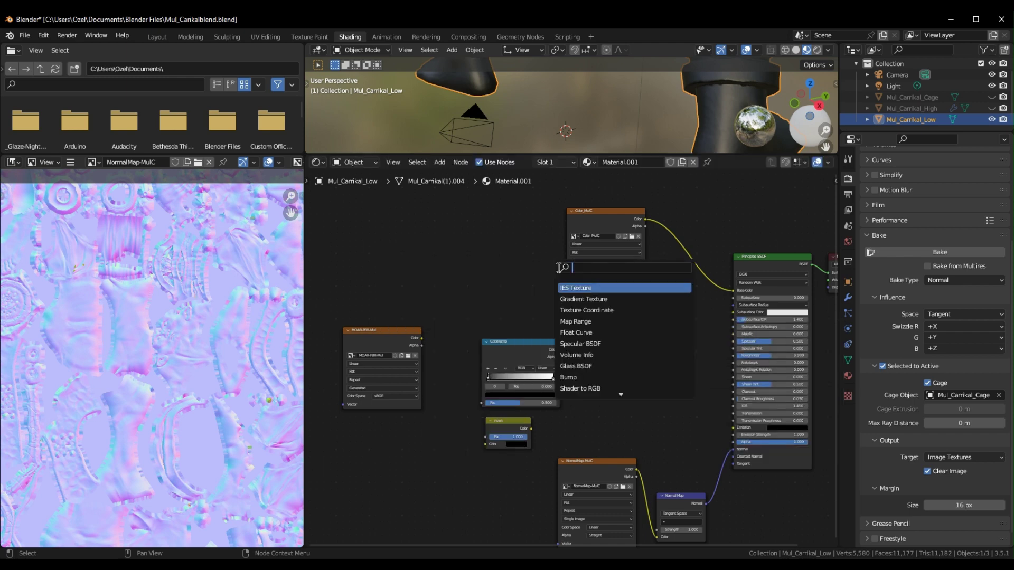
type("sep")
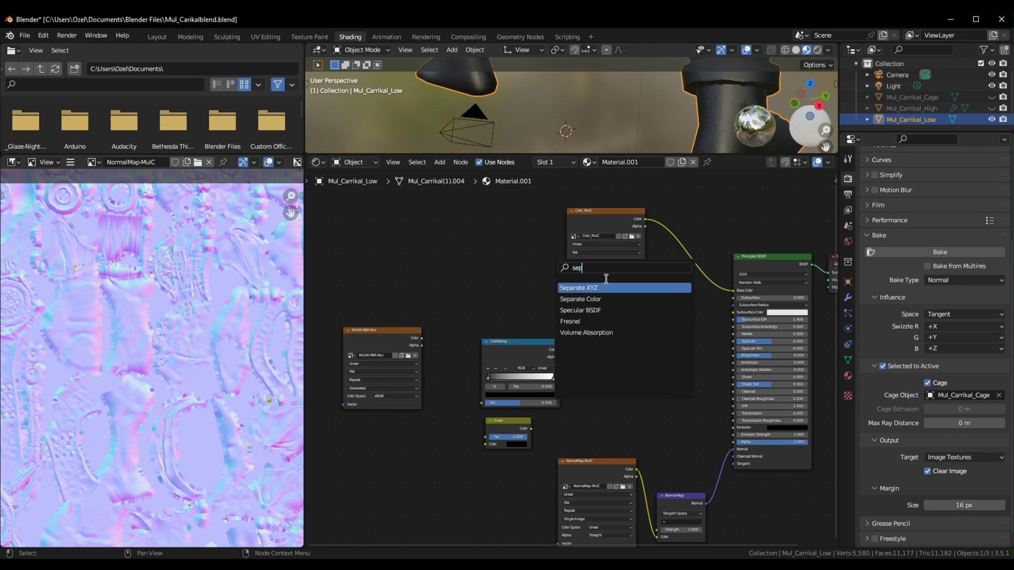
left_click(612, 299)
Place Separate Color left of Mix and rearrange the Mix, ColorRamp and Invert nodes
left_click(545, 327)
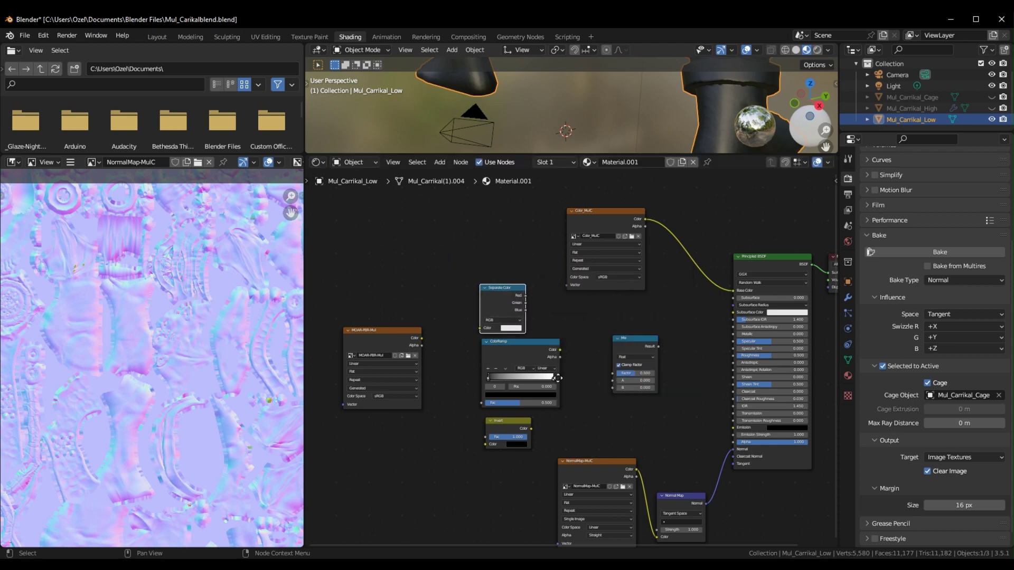
middle_click_drag(580, 345, 631, 295)
left_click_drag(689, 292, 647, 268)
left_click_drag(591, 291, 587, 293)
left_click_drag(562, 370, 562, 370)
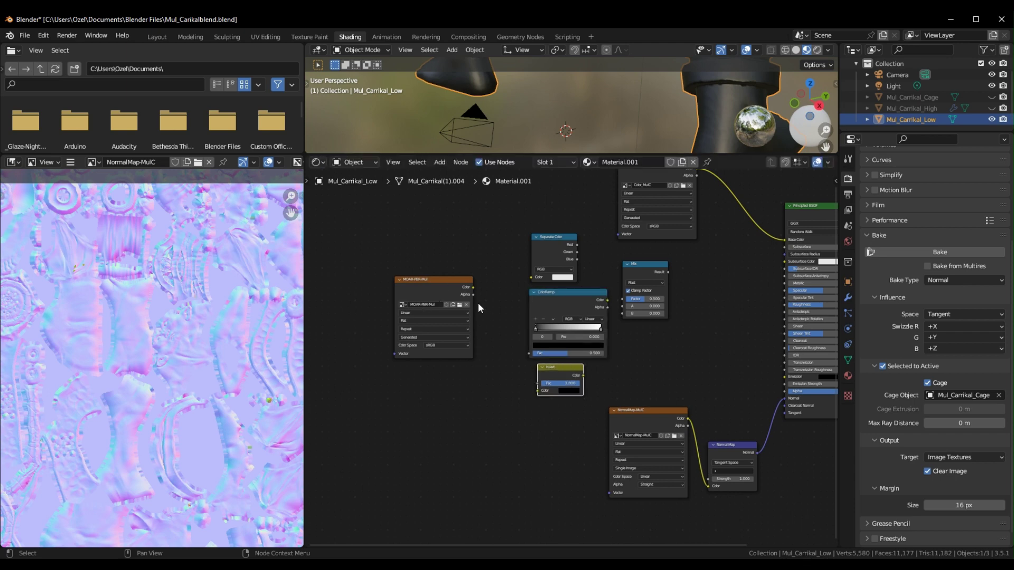
middle_click_drag(481, 288, 479, 267)
left_click(452, 261)
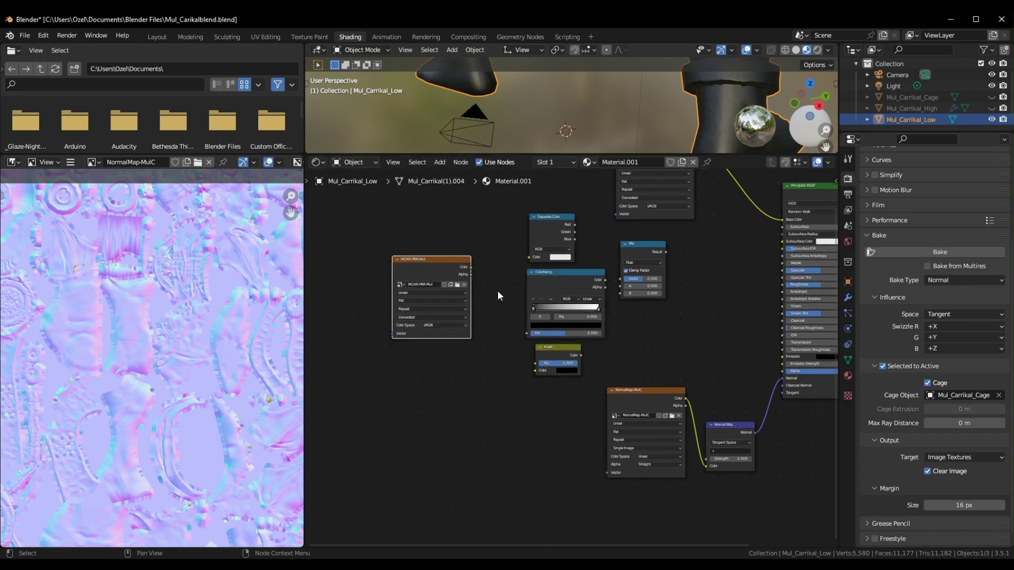
Link MOAR-PBR-Mul's Alpha into the Invert Color and ColorRamp Fac inputs, tidying node positions
left_click_drag(471, 274, 782, 285)
left_click_drag(438, 264, 433, 275)
left_click_drag(548, 349, 543, 355)
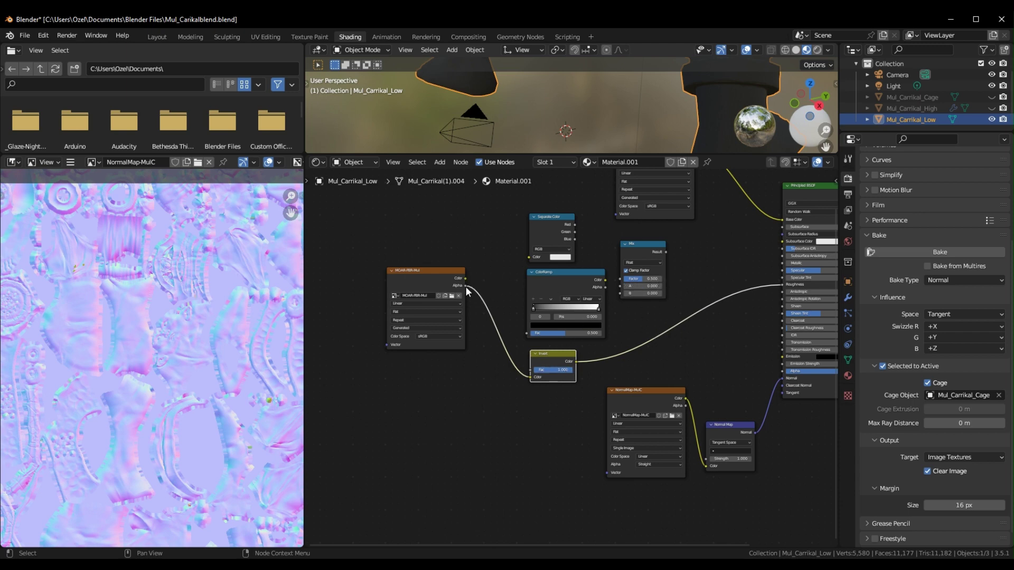
left_click_drag(465, 286, 527, 333)
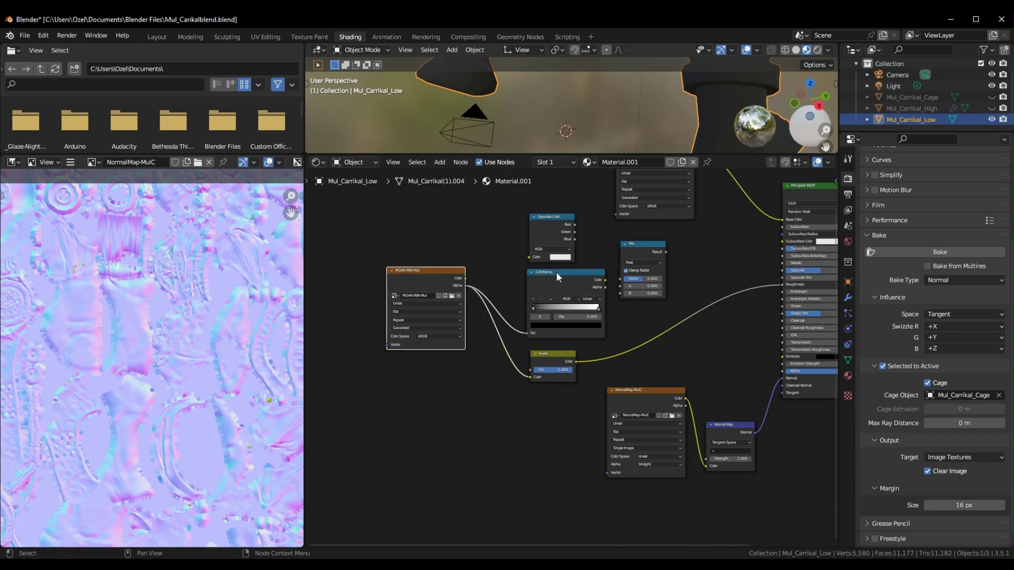
left_click_drag(556, 271, 560, 279)
left_click_drag(643, 246, 654, 248)
left_click_drag(555, 217, 559, 227)
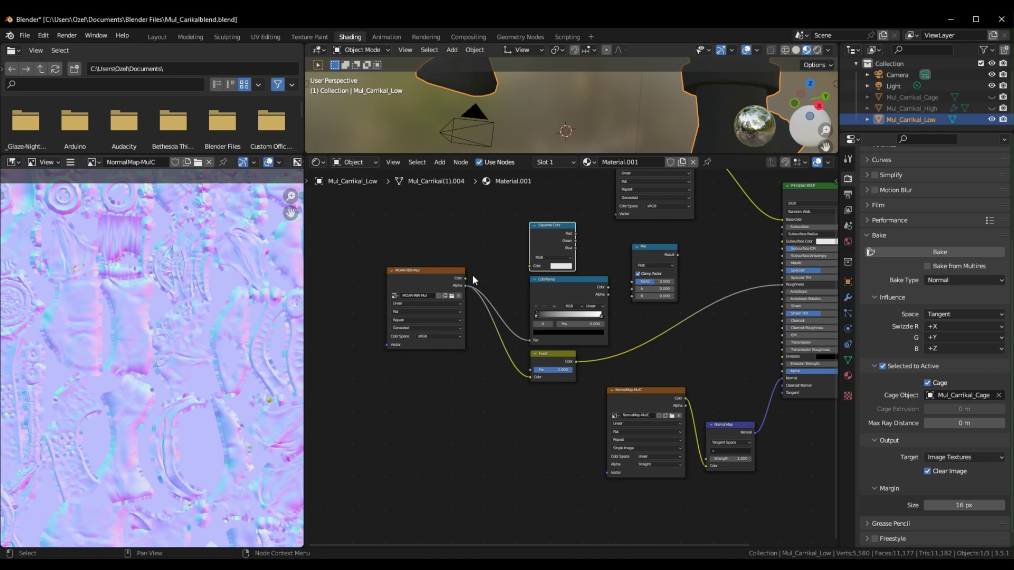
Wire image Color into Separate Color, ColorRamp into Mix B, and Mix Result into Metallic
left_click_drag(467, 278, 530, 266)
middle_click_drag(592, 235, 567, 240)
left_click_drag(549, 238, 618, 295)
middle_click_drag(607, 257, 581, 257)
scroll(614, 254, "up", 3)
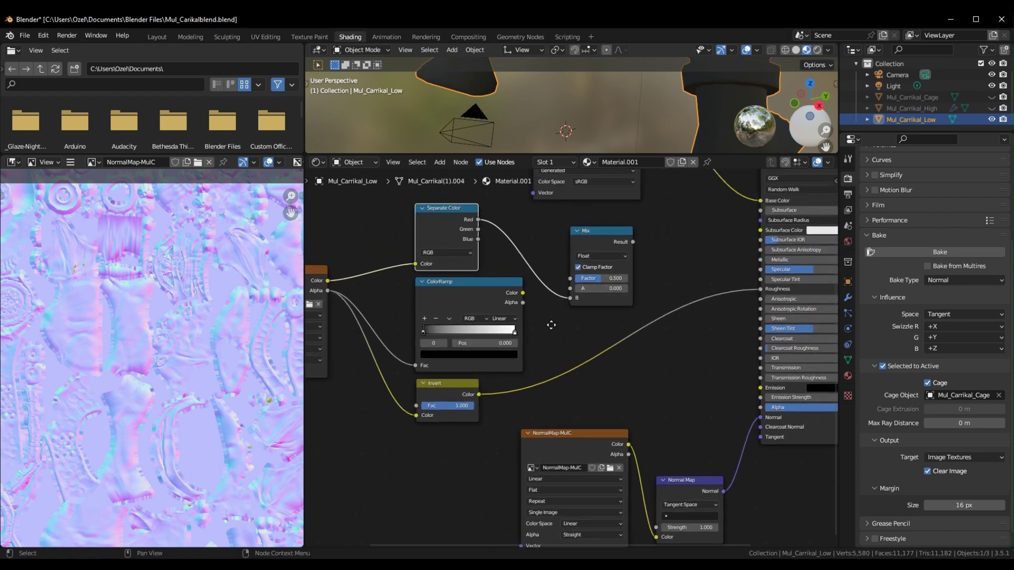
left_click_drag(497, 325, 546, 319)
left_click_drag(609, 274, 736, 292)
Move the MOAR-PBR-Mul image node lower and line up the Mix node
middle_click_drag(644, 305, 677, 355)
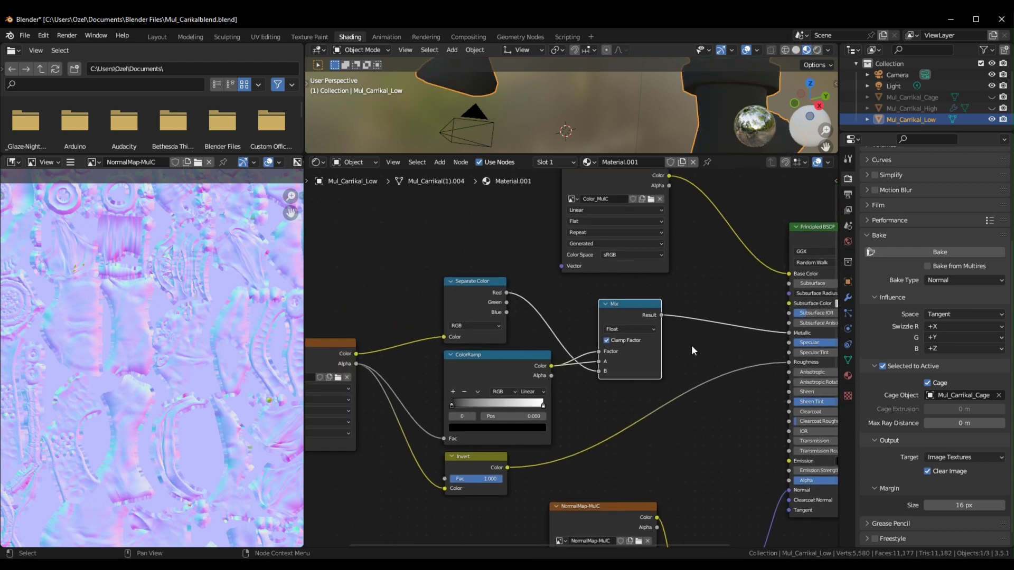
middle_click_drag(651, 390, 650, 369)
left_click(428, 326)
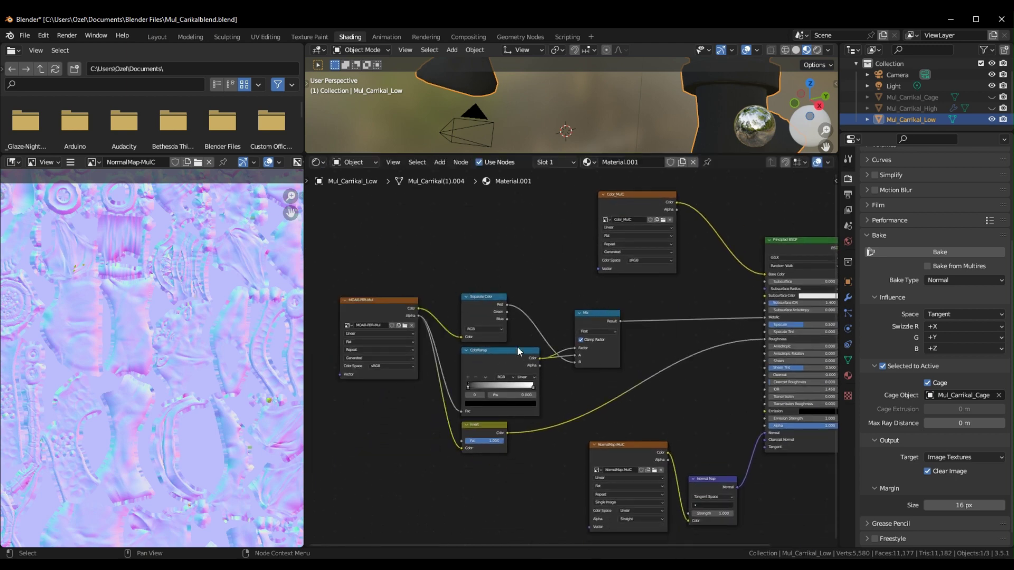
left_click_drag(392, 302, 393, 332)
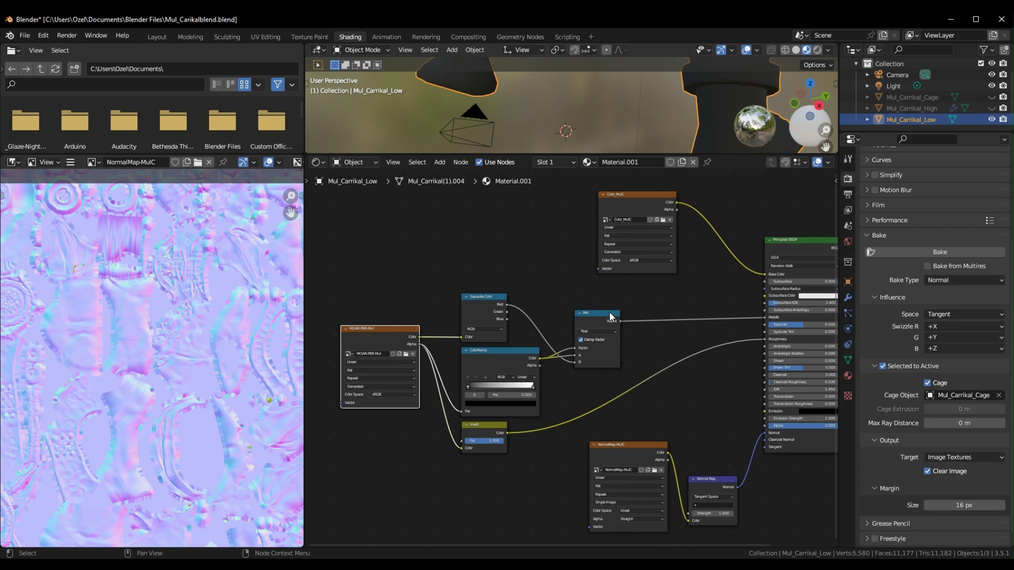
left_click_drag(609, 313, 600, 316)
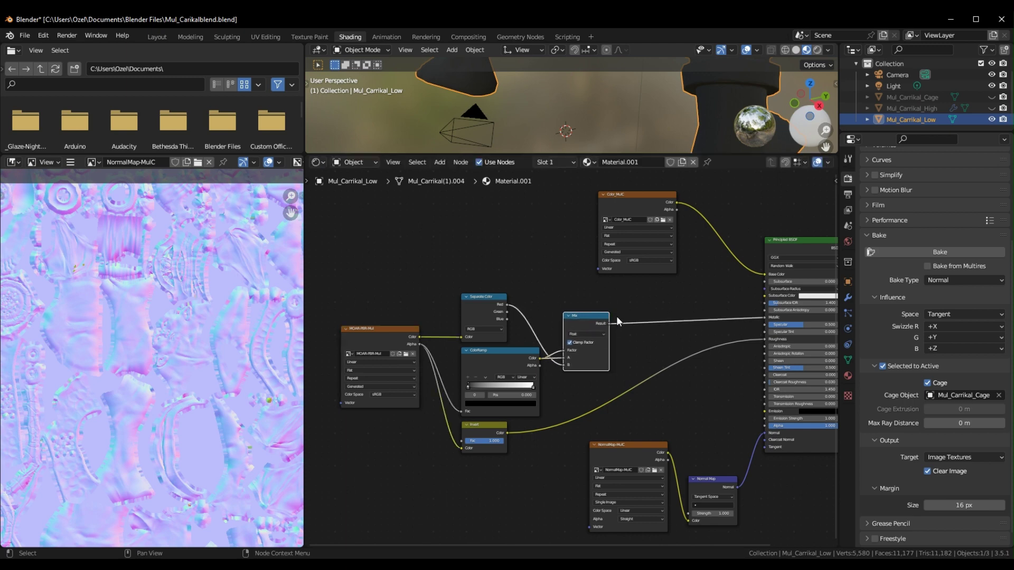
left_click_drag(586, 319, 589, 315)
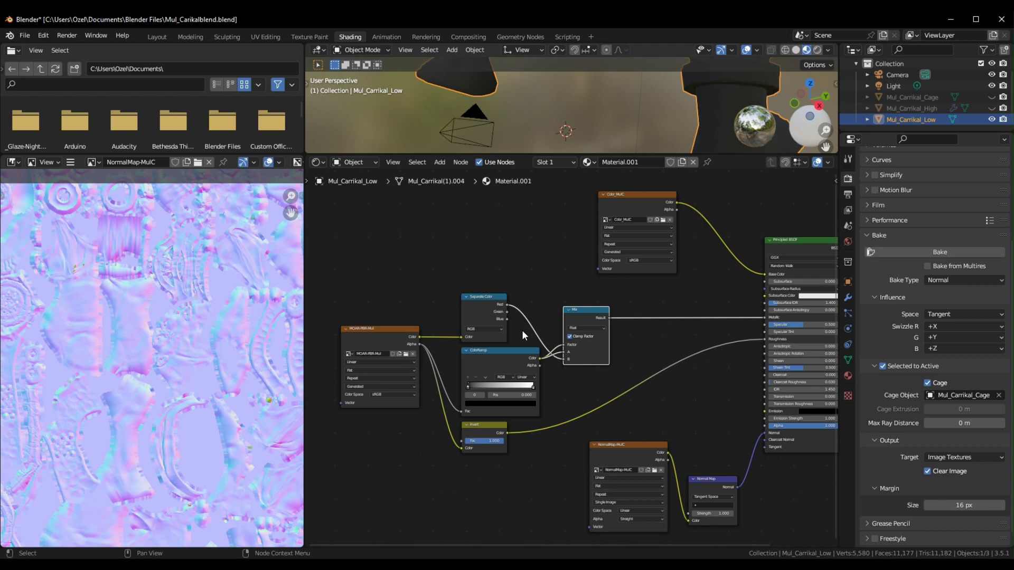
Switch to the Texture Paint workspace with Material Preview shading and frame the image view
middle_click_drag(677, 333, 640, 319)
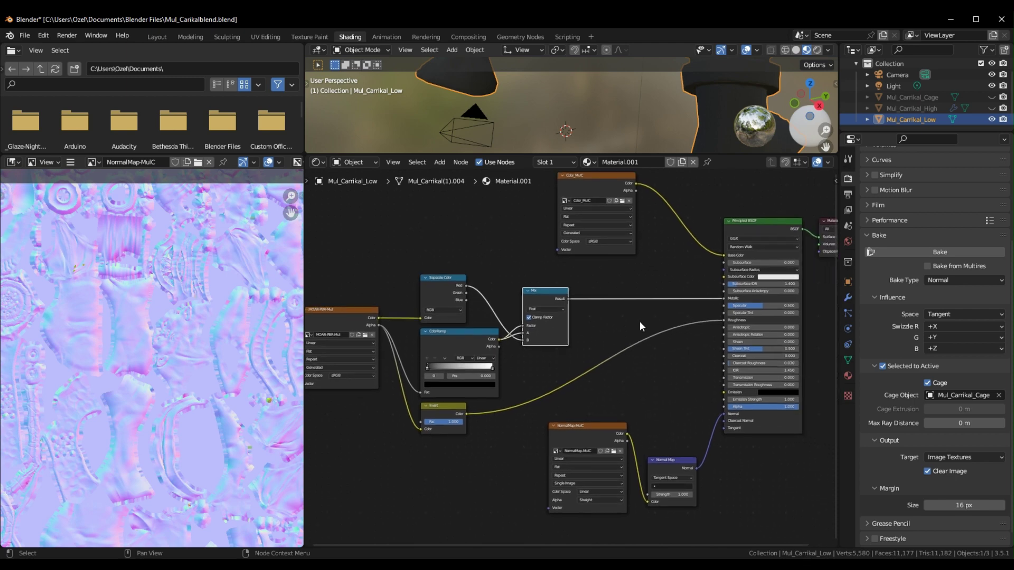
scroll(640, 318, "up", 3)
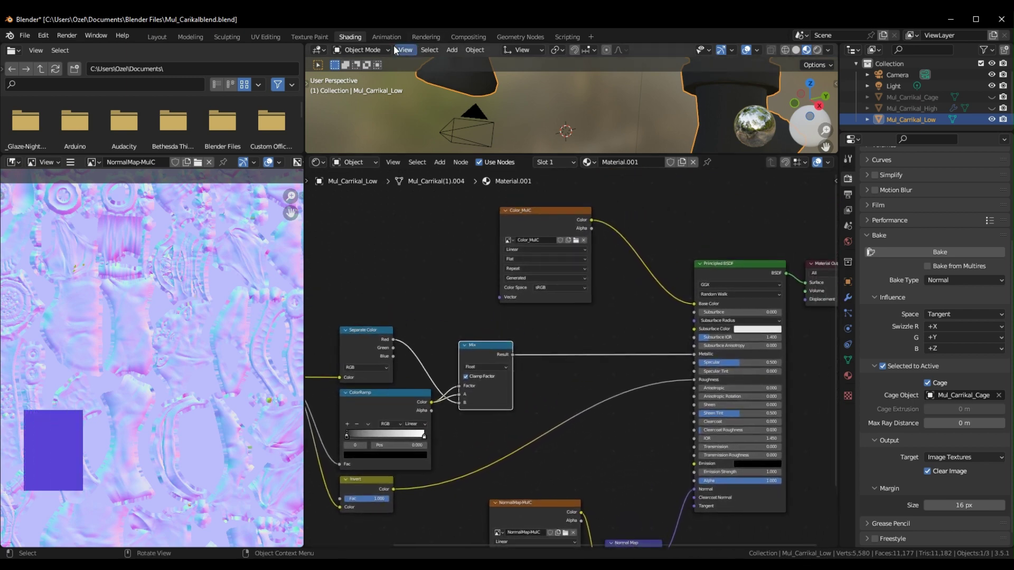
left_click(297, 34)
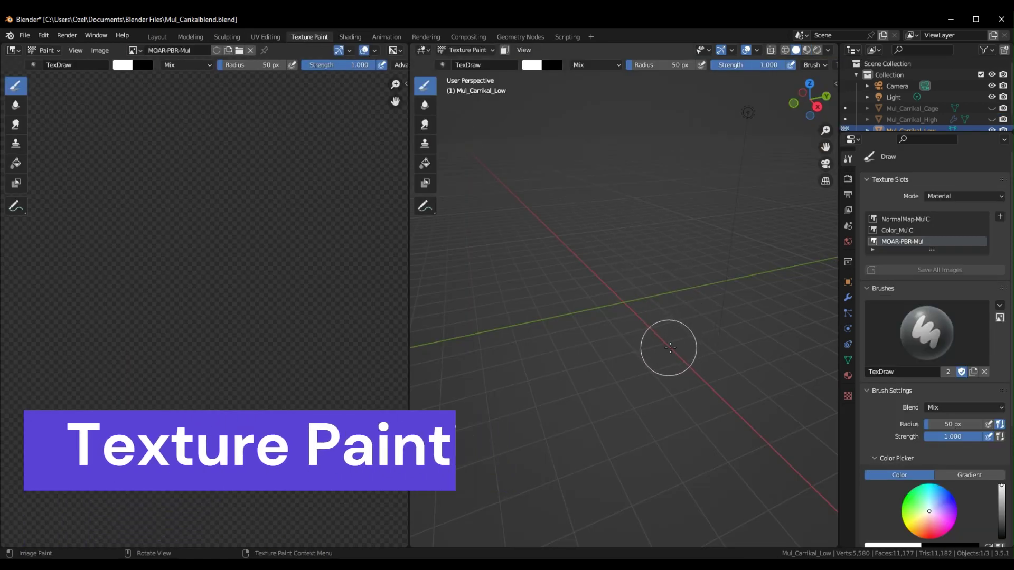
left_click(806, 50)
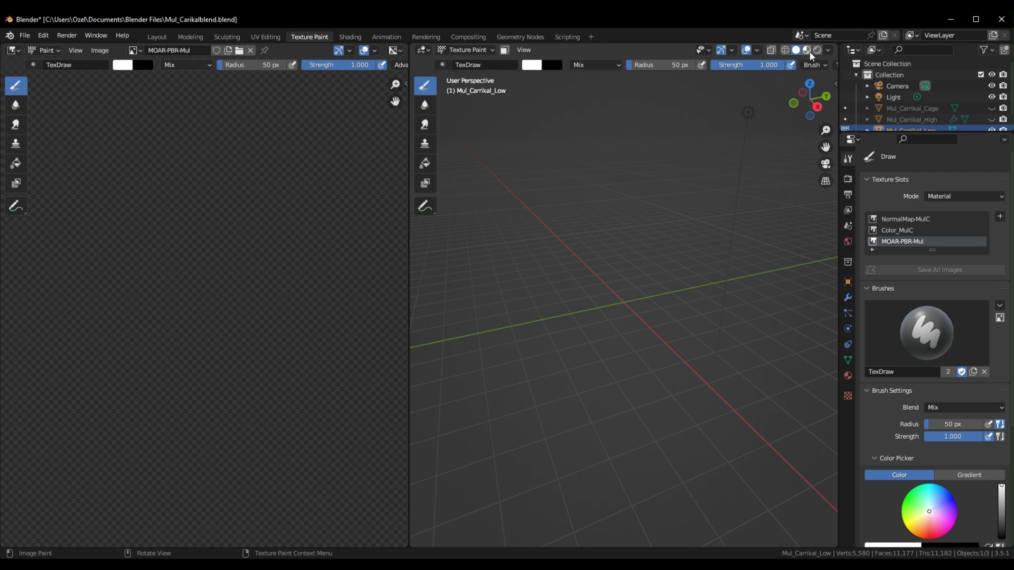
mouse_move(720, 113)
middle_mouse_down()
mouse_move(790, 174)
mouse_move(656, 318)
middle_mouse_up()
scroll(656, 317, "down", 5)
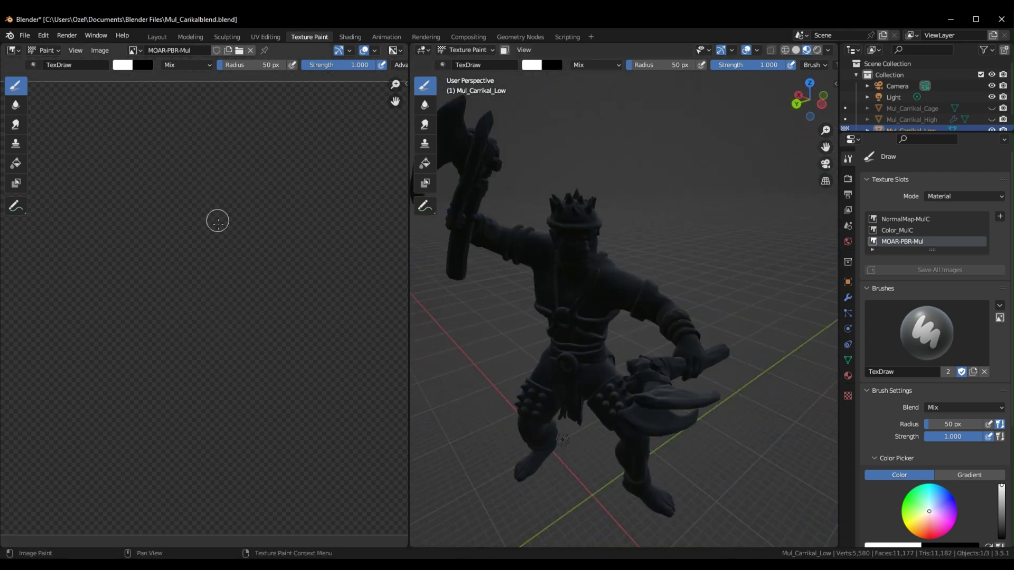
key("Home")
middle_click_drag(724, 275, 726, 247)
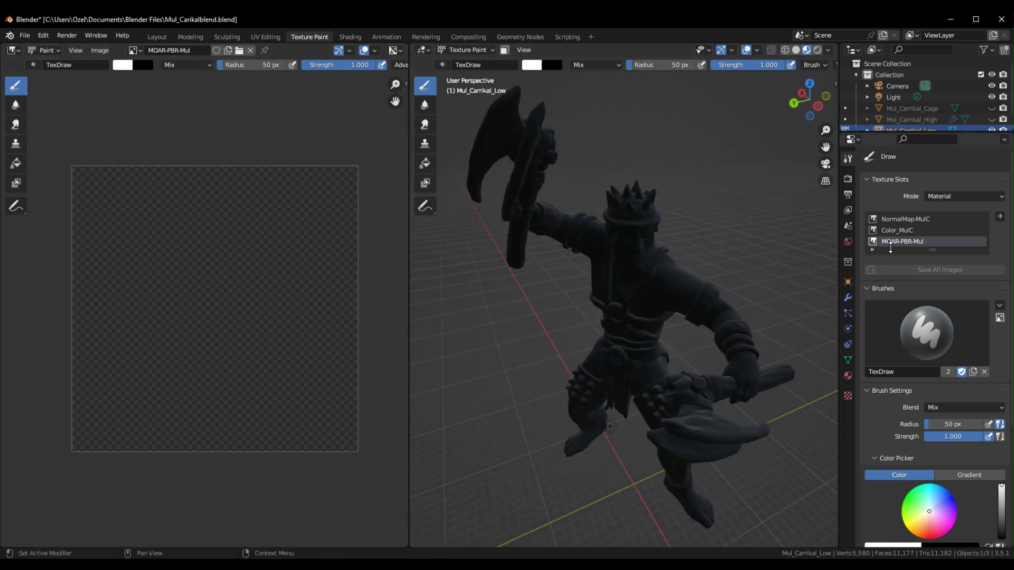
Cycle through the NormalMap-MulC, Color_MulC and MOAR-PBR-Mul slots, ending on Color_MulC
left_click(907, 217)
left_click(903, 230)
left_click(904, 242)
left_click(904, 220)
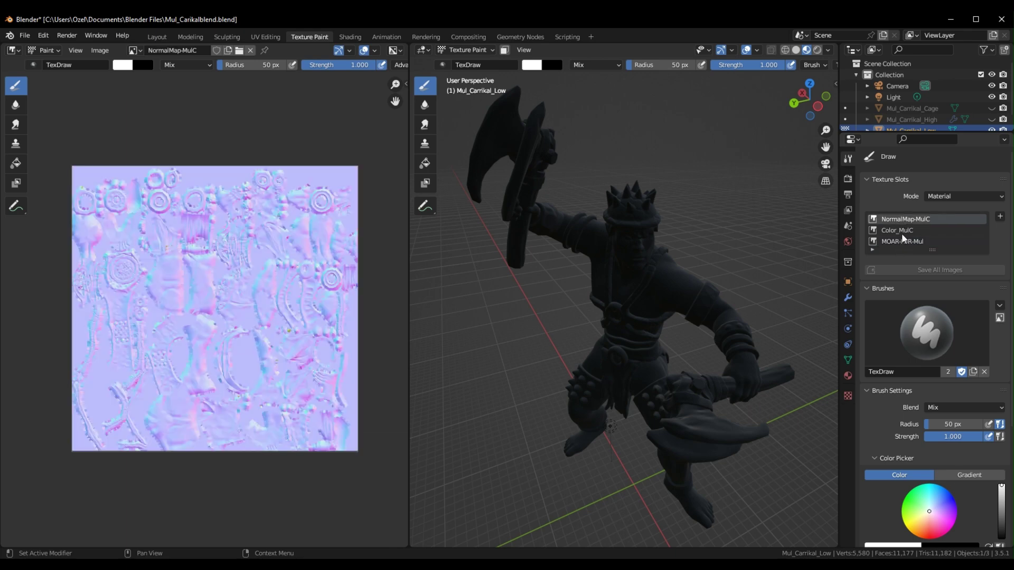
left_click(903, 230)
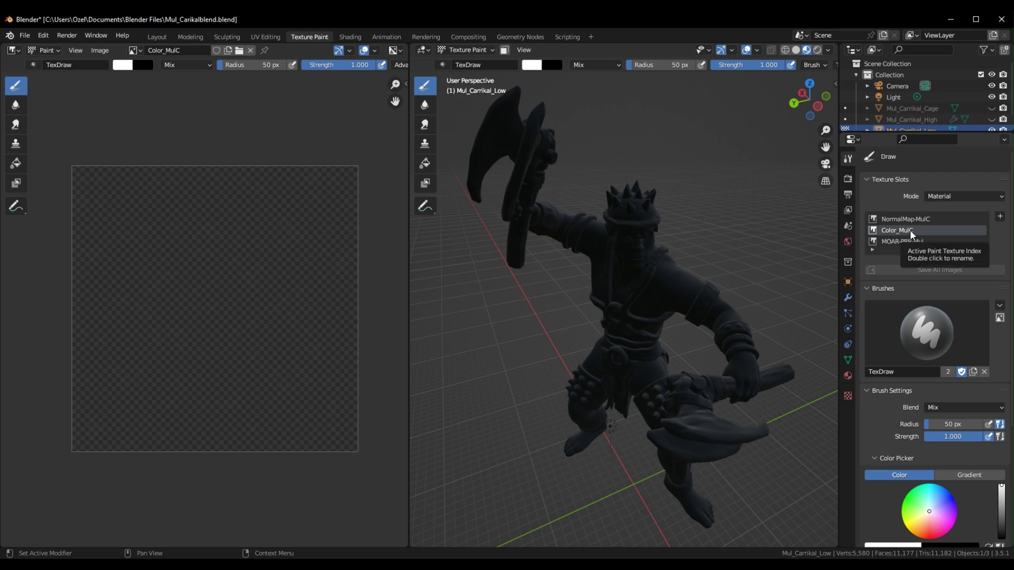
left_click(916, 242)
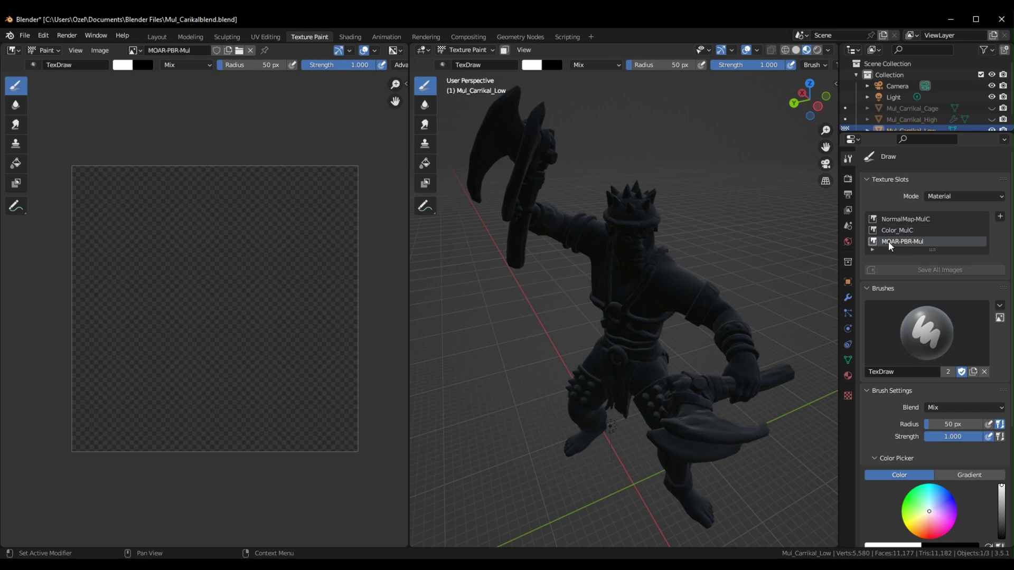
left_click(927, 220)
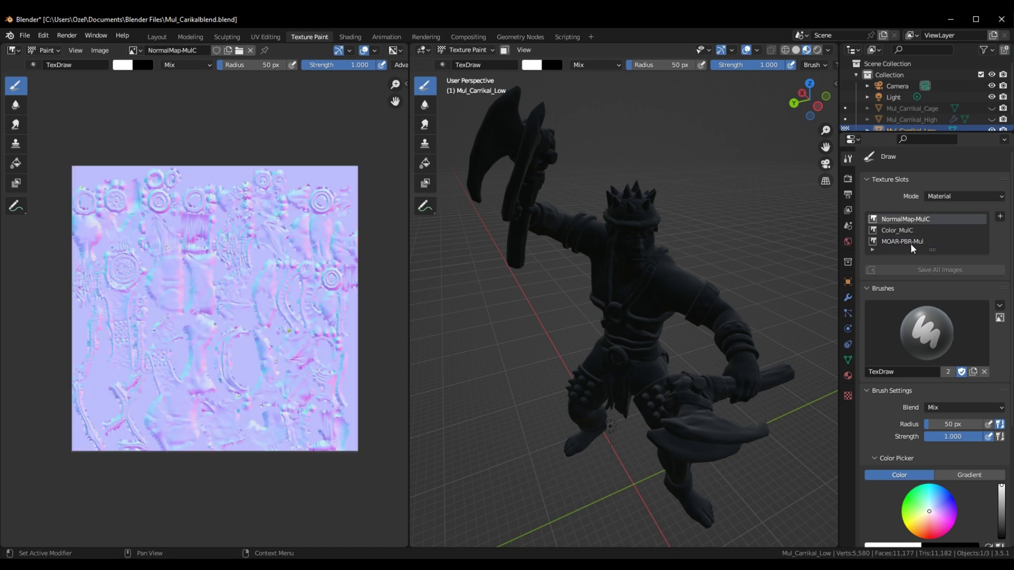
left_click(907, 231)
middle_click_drag(780, 247, 718, 240)
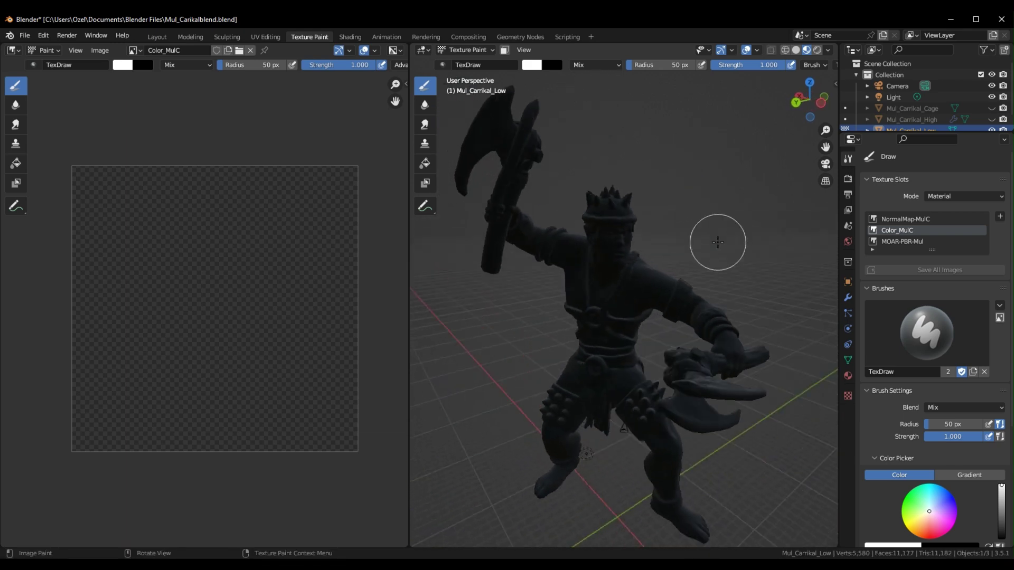
Flood-fill the Color_MulC texture with orange using the Fill tool
left_click(426, 165)
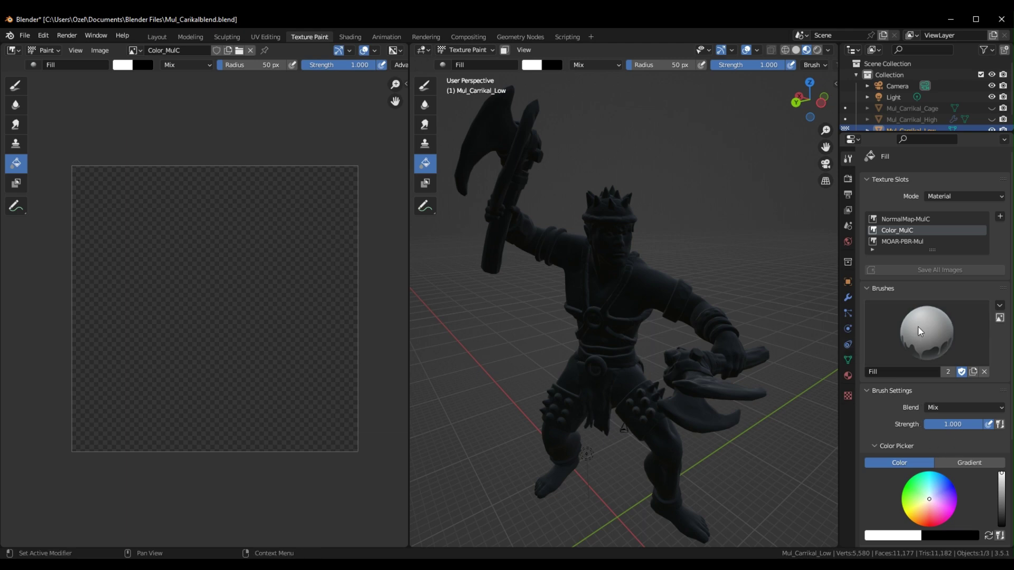
scroll(919, 331, "down", 5)
left_click(922, 401)
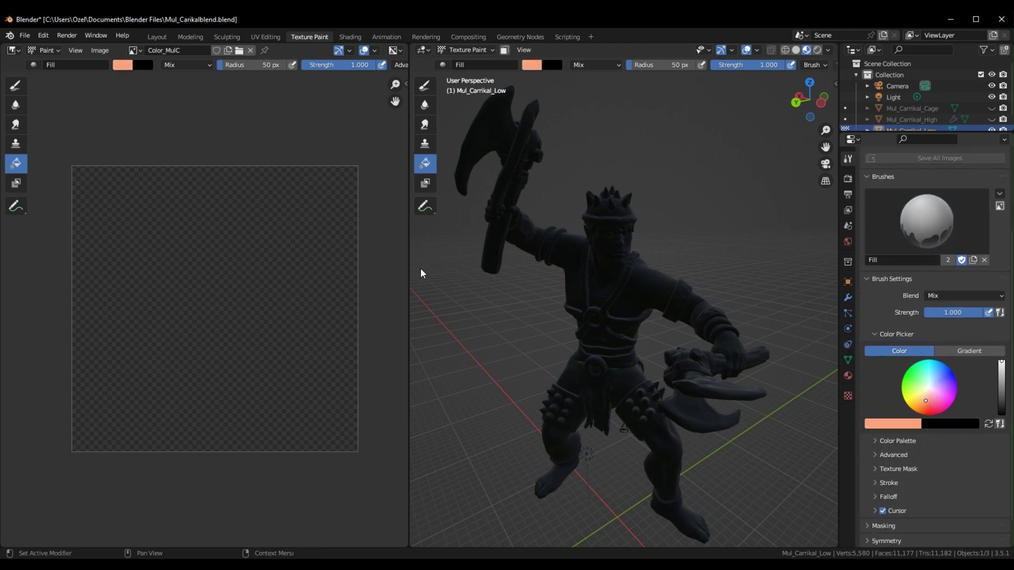
left_click(642, 288)
middle_click_drag(642, 287, 622, 420)
Paint red strokes on the arm, neck and jaw with the Draw brush at reduced strength
left_click(424, 85)
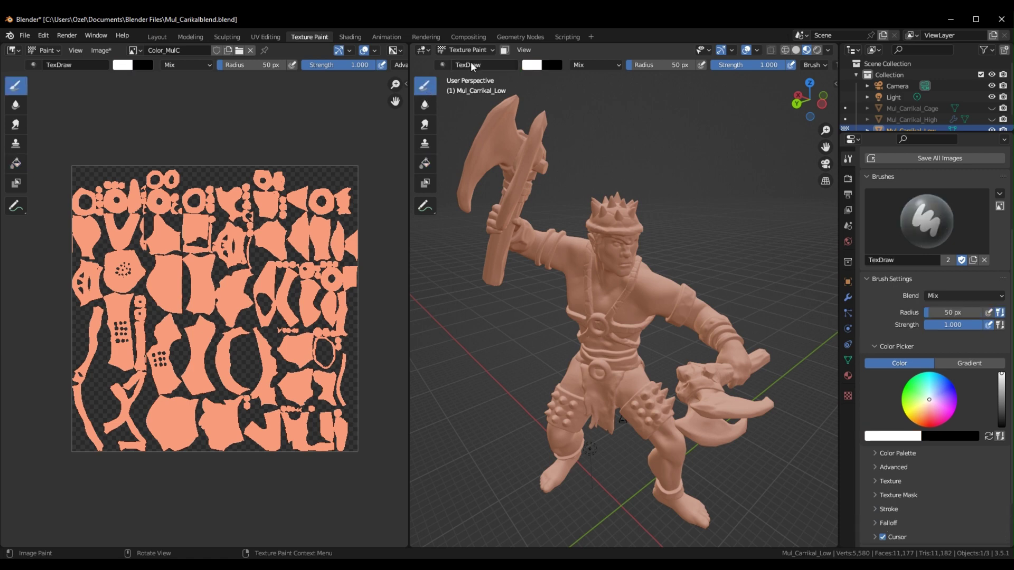
mouse_move(634, 180)
middle_mouse_down()
mouse_move(600, 212)
mouse_move(607, 221)
middle_mouse_up()
scroll(607, 222, "up", 6)
left_click(930, 420)
mouse_move(573, 232)
left_mouse_down()
mouse_move(523, 240)
mouse_move(576, 311)
mouse_move(586, 398)
mouse_move(575, 442)
left_mouse_up()
middle_click_drag(691, 353, 675, 274)
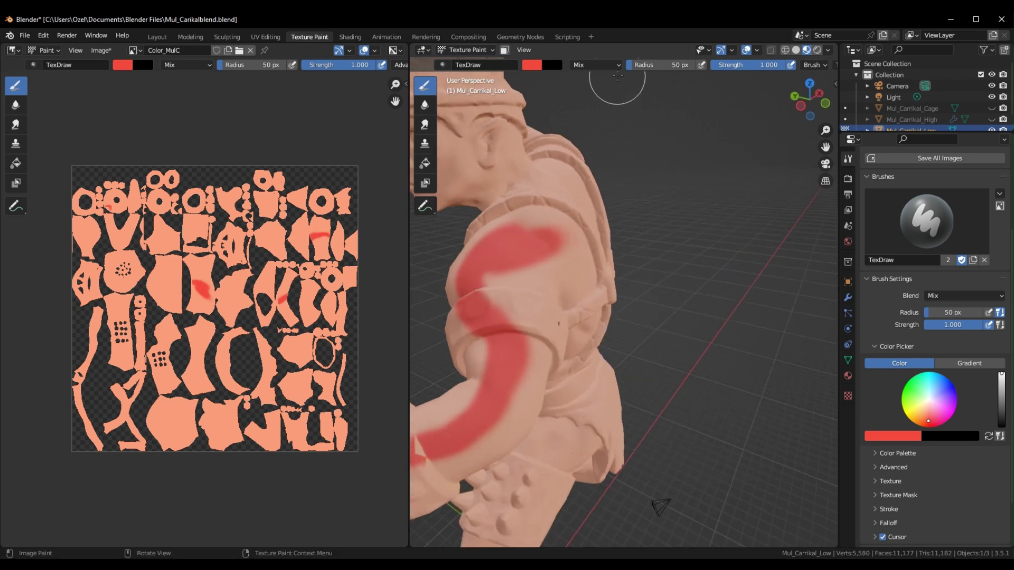
left_click_drag(758, 64, 749, 64)
key("shift+f")
left_click(477, 327)
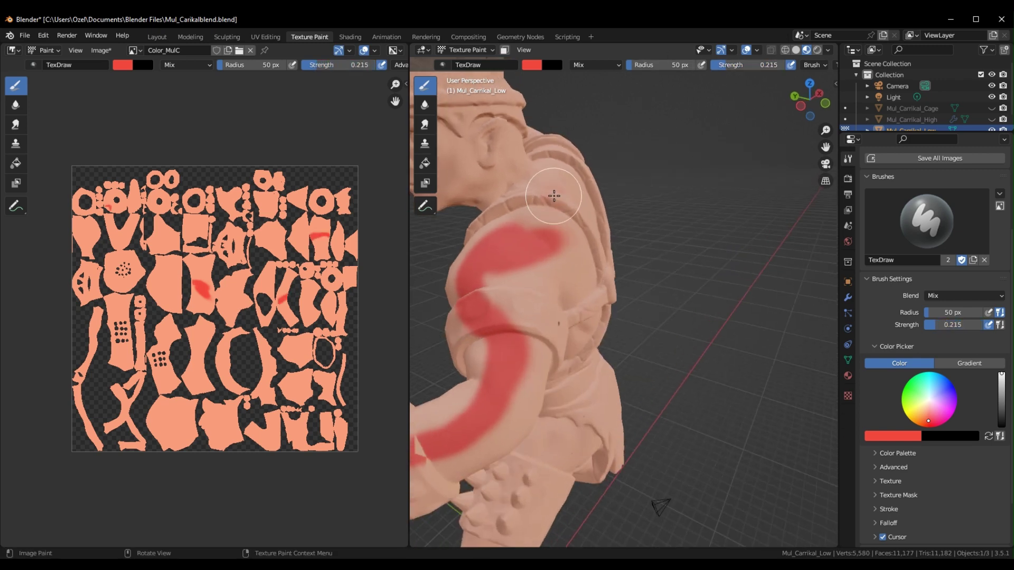
middle_click_drag(487, 206, 565, 206)
left_click_drag(565, 206, 534, 204)
middle_click_drag(533, 201, 650, 187)
left_click_drag(650, 187, 584, 181)
middle_click_drag(584, 181, 640, 198)
scroll(644, 175, "down", 3)
Set the brush to Multiply and paint faint black shading on the neck and chest strap at 0.059 strength
left_click(606, 70)
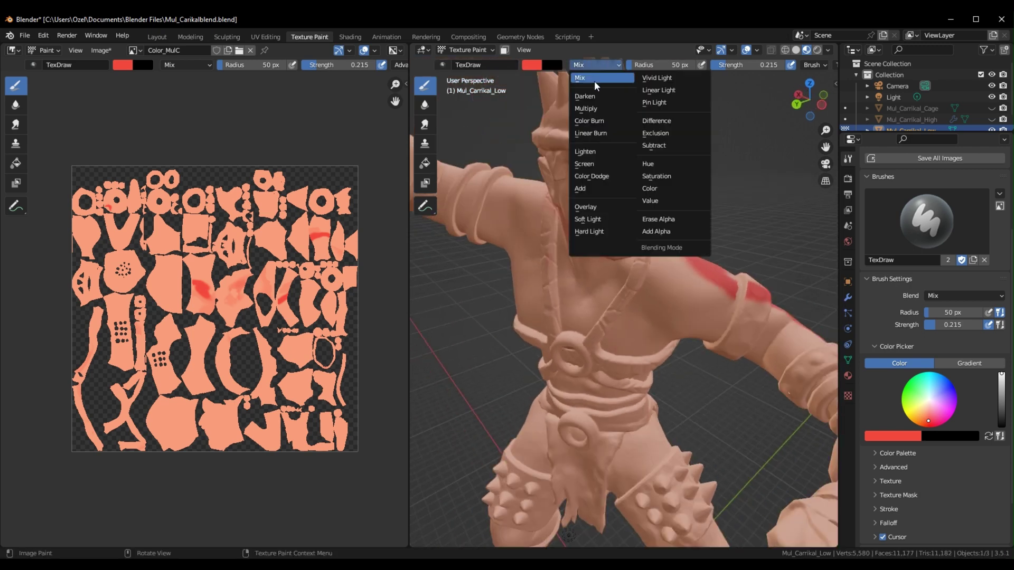
left_click(603, 110)
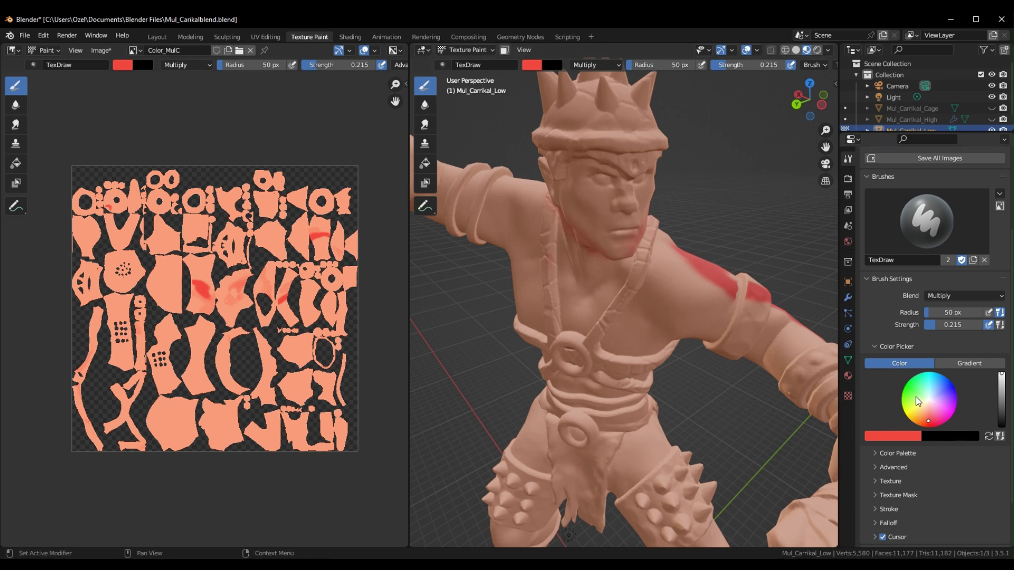
left_click_drag(1002, 407, 1001, 426)
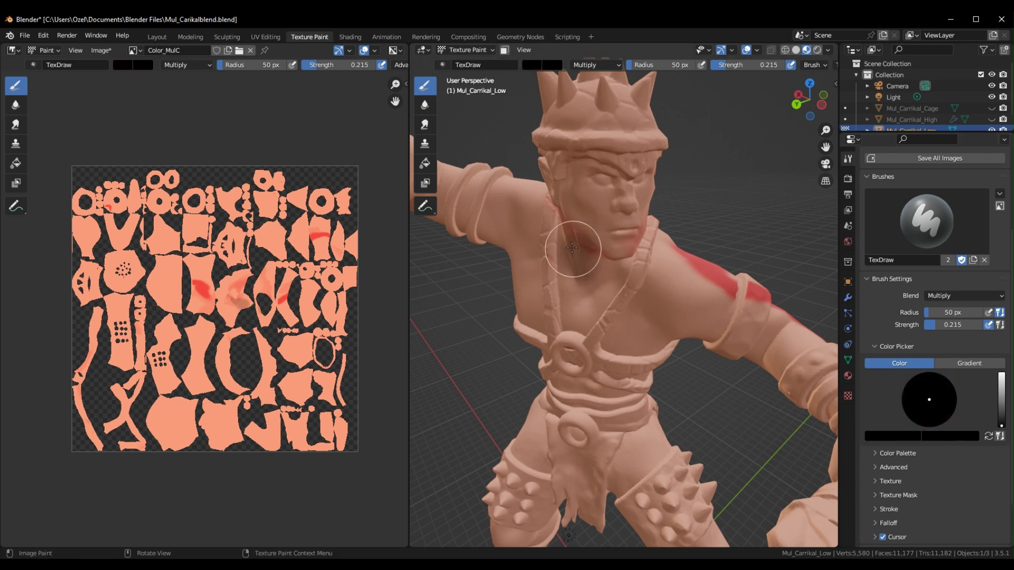
mouse_move(572, 248)
left_mouse_down()
mouse_move(526, 248)
mouse_move(568, 227)
left_mouse_up()
left_click_drag(750, 64, 723, 64)
mouse_move(657, 351)
left_mouse_down()
mouse_move(720, 333)
mouse_move(626, 305)
left_mouse_up()
middle_click_drag(706, 344, 660, 289)
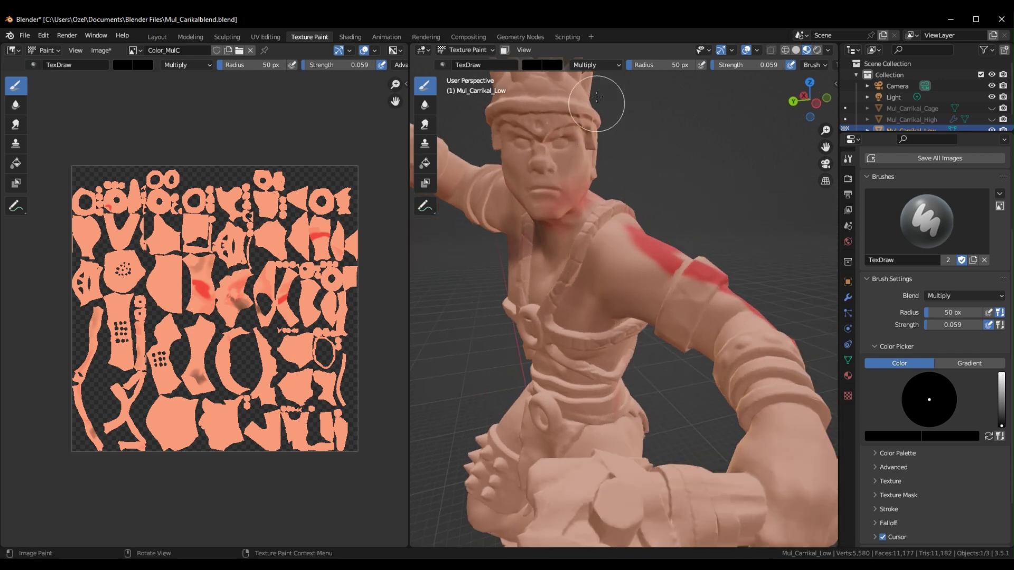
left_click(596, 64)
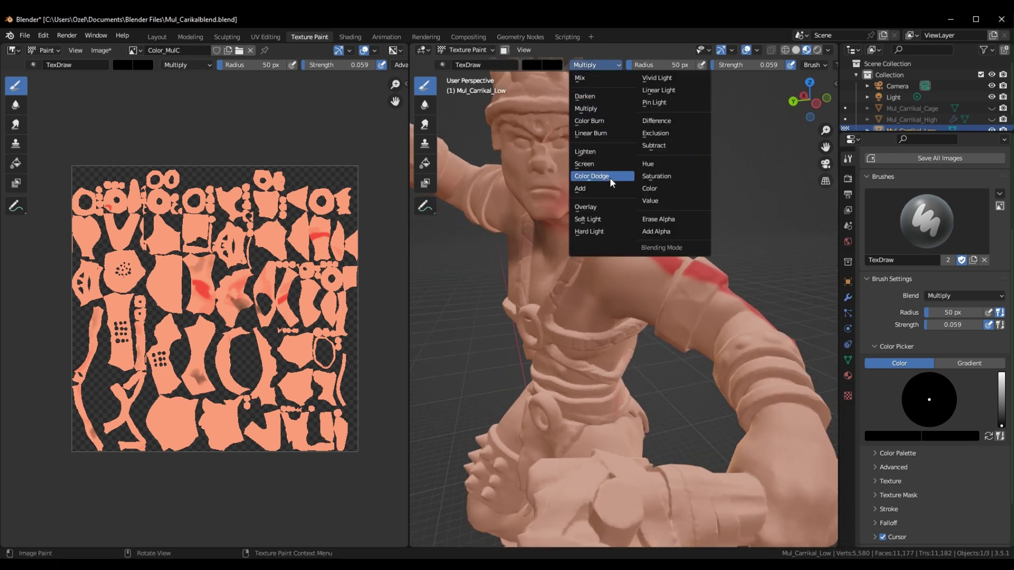
Set the brush blend back to Mix and raise the strength to 0.578
middle_click_drag(741, 209, 644, 132)
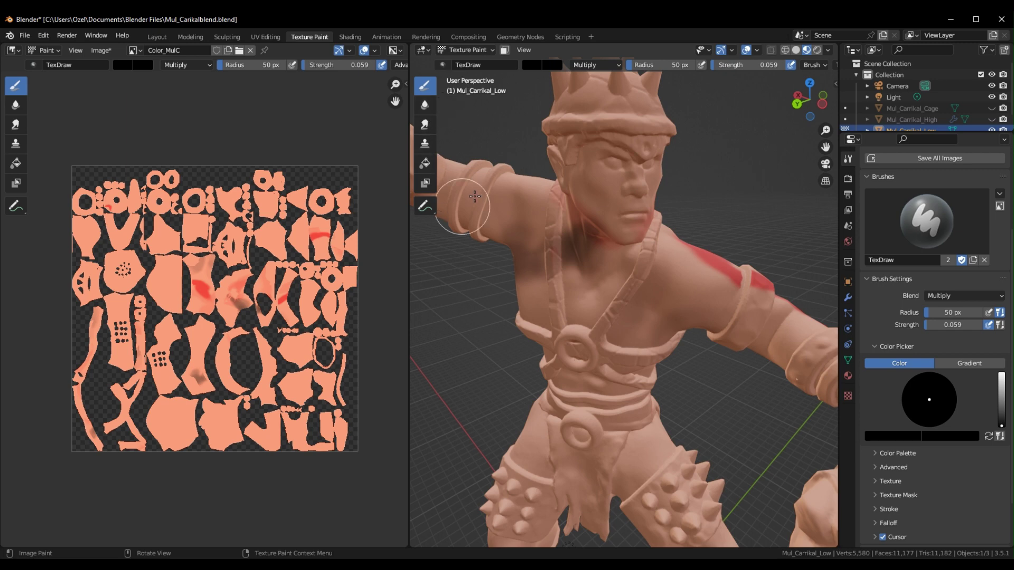
mouse_move(697, 241)
middle_mouse_down()
mouse_move(668, 245)
mouse_move(673, 338)
mouse_move(738, 251)
middle_mouse_up()
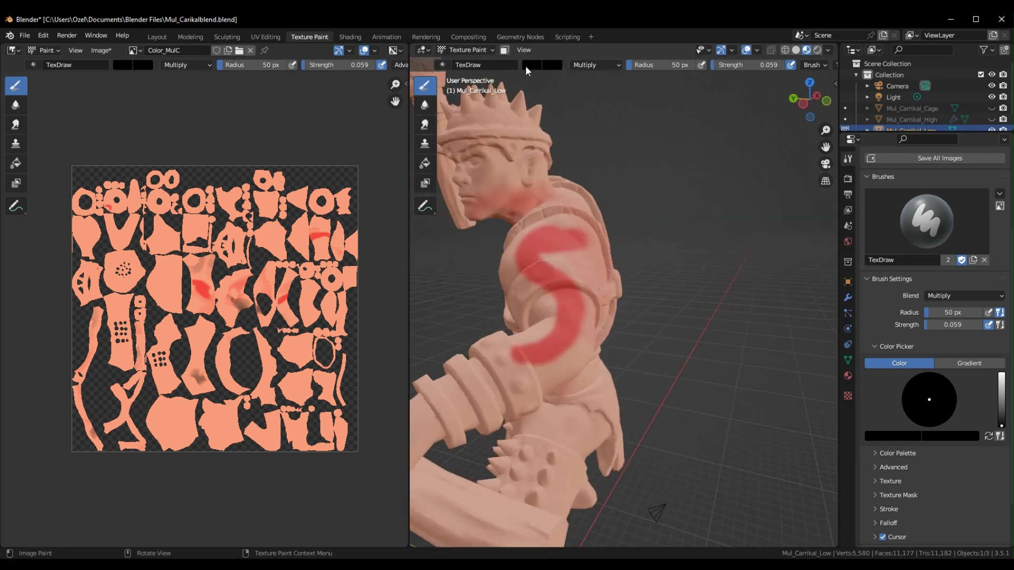
left_click(585, 65)
left_click(581, 75)
middle_click_drag(686, 256, 817, 320)
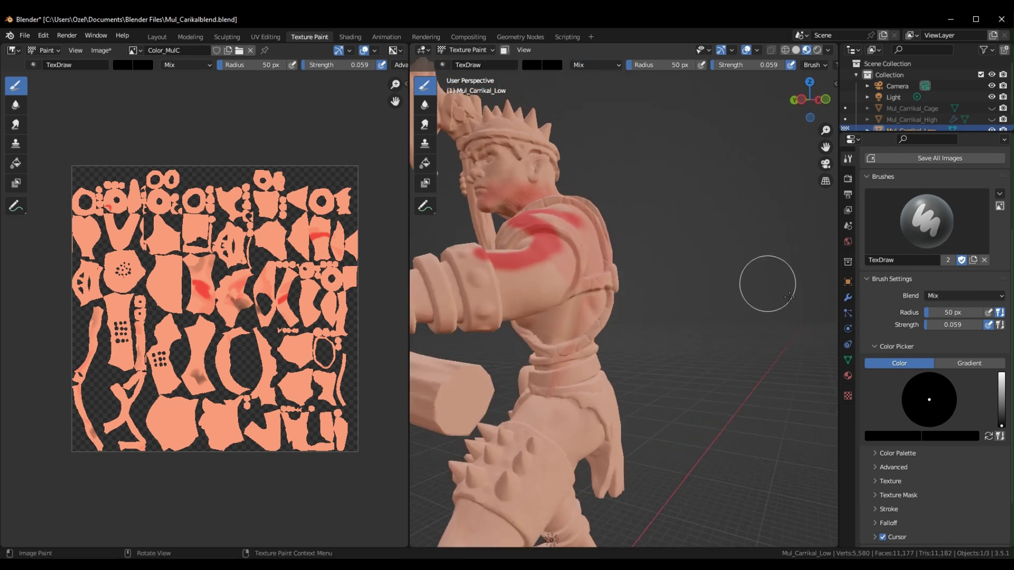
middle_click_drag(579, 291, 569, 303)
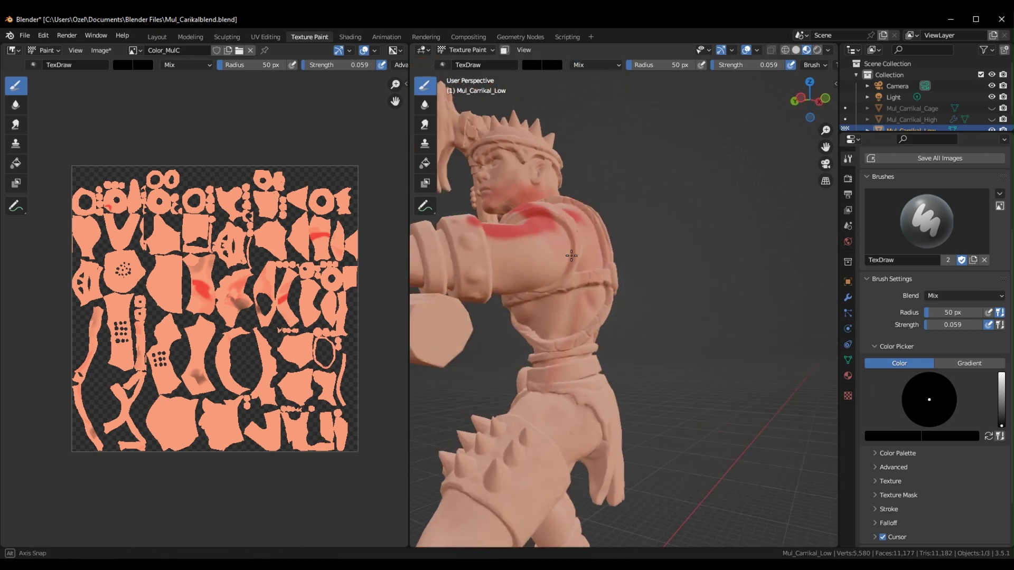
middle_click_drag(543, 256, 589, 249)
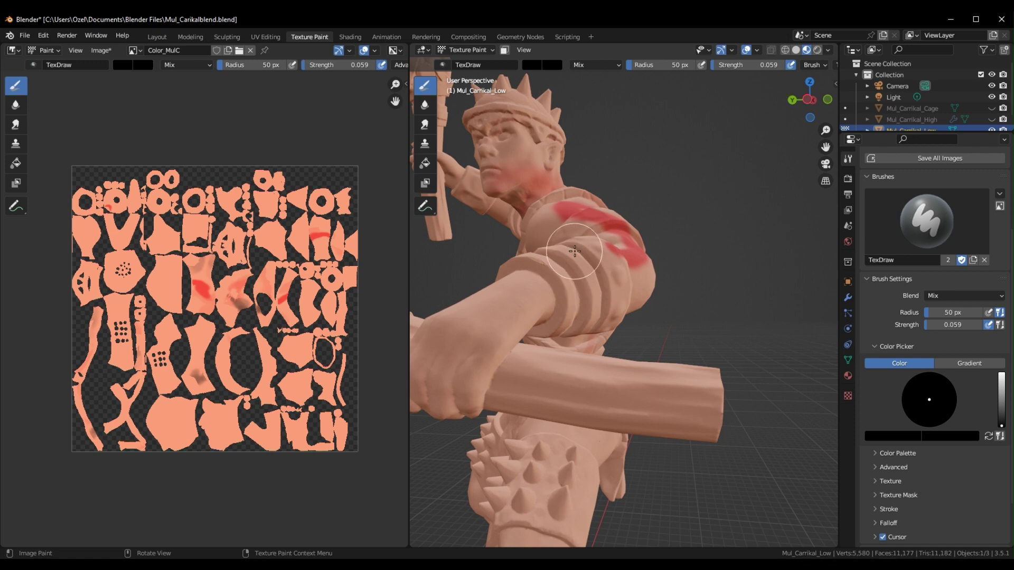
left_click_drag(720, 65, 761, 64)
Paint dark strokes on the shoulder, wrist cuff and waist
mouse_move(608, 235)
left_mouse_down()
mouse_move(571, 244)
mouse_move(591, 243)
left_mouse_up()
mouse_move(591, 242)
middle_mouse_down()
mouse_move(690, 271)
mouse_move(610, 298)
middle_mouse_up()
mouse_move(462, 293)
left_mouse_down()
mouse_move(475, 294)
mouse_move(449, 317)
left_mouse_up()
middle_click_drag(448, 317, 474, 295)
left_click_drag(570, 284, 616, 308)
mouse_move(616, 308)
middle_mouse_down()
mouse_move(559, 337)
mouse_move(712, 365)
mouse_move(703, 283)
mouse_move(565, 178)
middle_mouse_up()
middle_click_drag(510, 60, 504, 54)
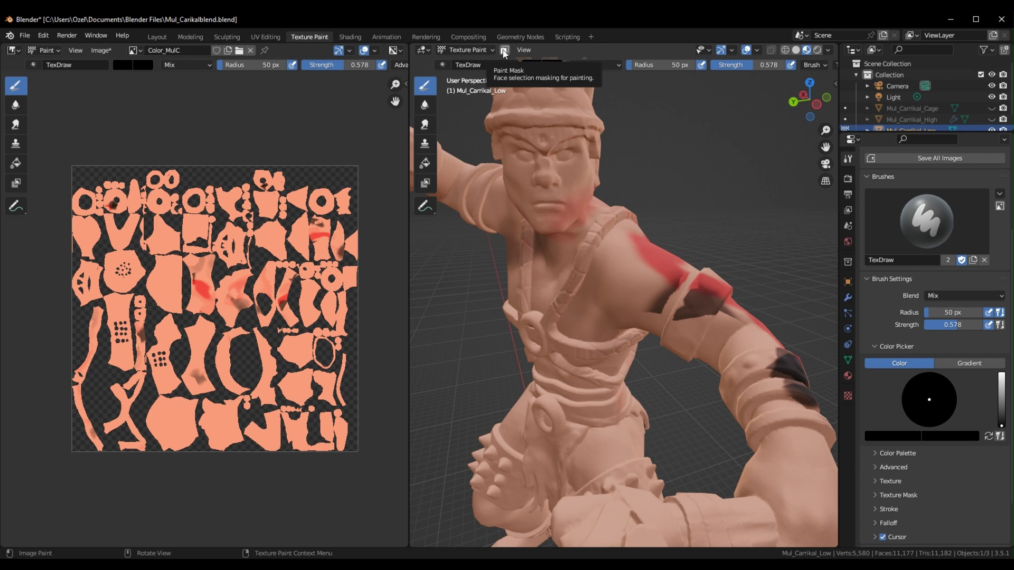
Turn on face-selection masking for painting
left_click(504, 51)
middle_click_drag(676, 169, 465, 158)
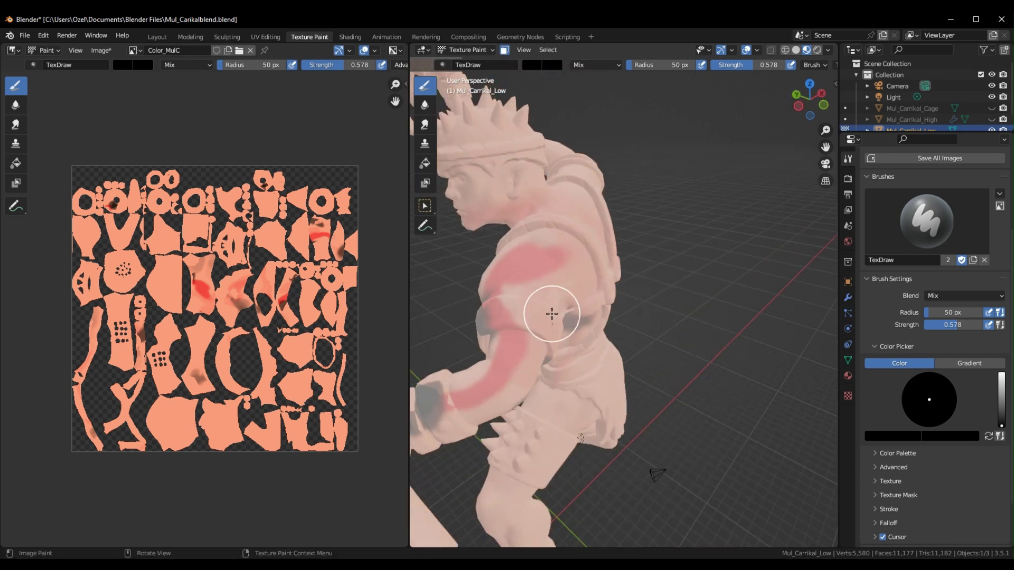
middle_click_drag(580, 244, 597, 141)
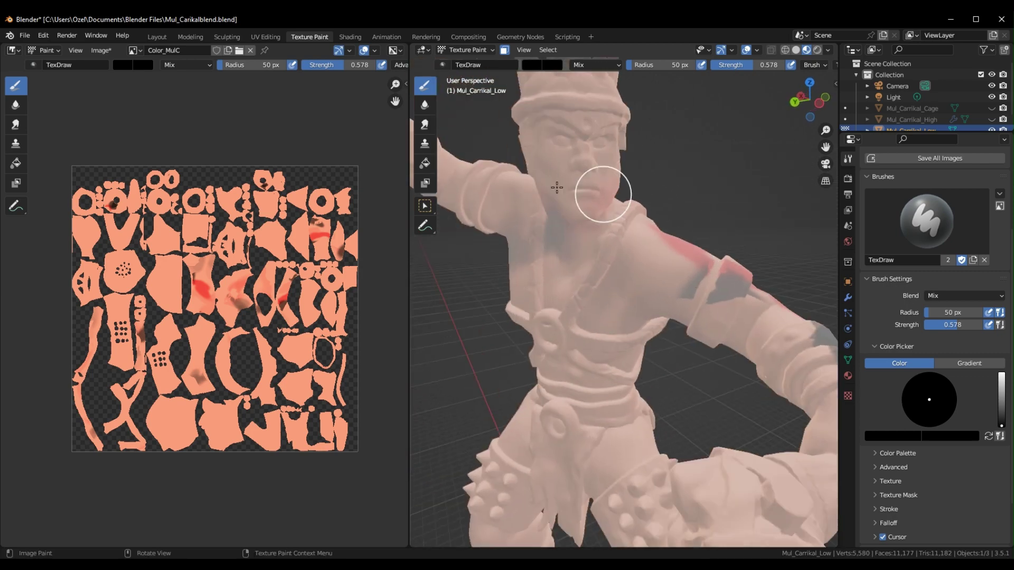
mouse_move(602, 208)
middle_mouse_down()
mouse_move(577, 226)
mouse_move(581, 211)
mouse_move(630, 245)
mouse_move(593, 242)
mouse_move(522, 211)
middle_mouse_up()
Switch to Select Circle and select a patch of chest faces
left_click(426, 206)
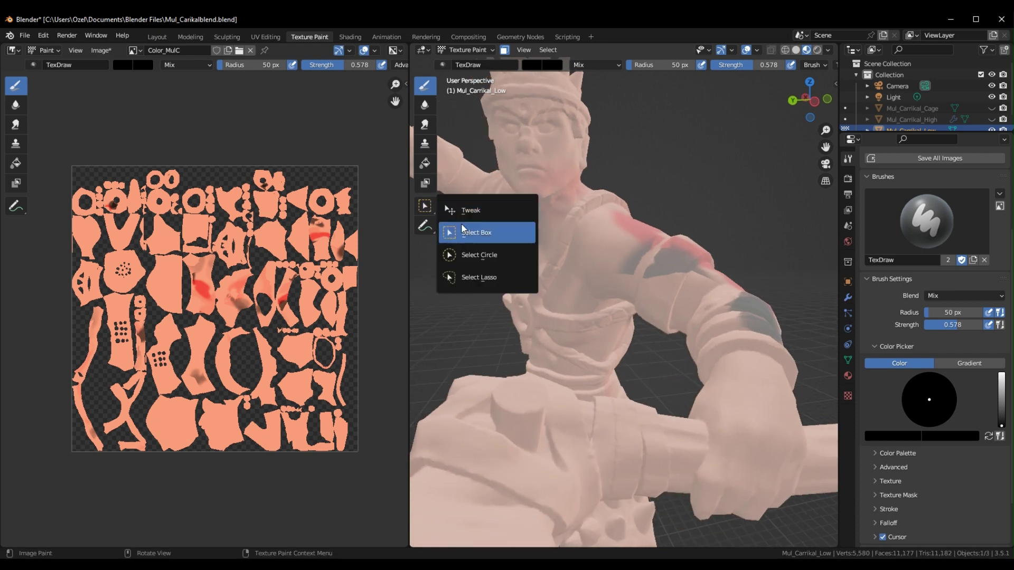
left_click(485, 255)
mouse_move(585, 276)
left_mouse_down()
mouse_move(599, 237)
mouse_move(564, 298)
mouse_move(610, 248)
mouse_move(607, 271)
mouse_move(633, 259)
mouse_move(619, 232)
mouse_move(599, 279)
mouse_move(578, 288)
mouse_move(625, 227)
mouse_move(594, 243)
mouse_move(601, 231)
mouse_move(636, 220)
mouse_move(620, 266)
mouse_move(601, 291)
mouse_move(576, 298)
mouse_move(599, 297)
mouse_move(619, 280)
mouse_move(599, 258)
mouse_move(579, 260)
mouse_move(546, 286)
mouse_move(643, 238)
mouse_move(611, 280)
mouse_move(628, 236)
mouse_move(622, 294)
left_mouse_up()
left_click(425, 85)
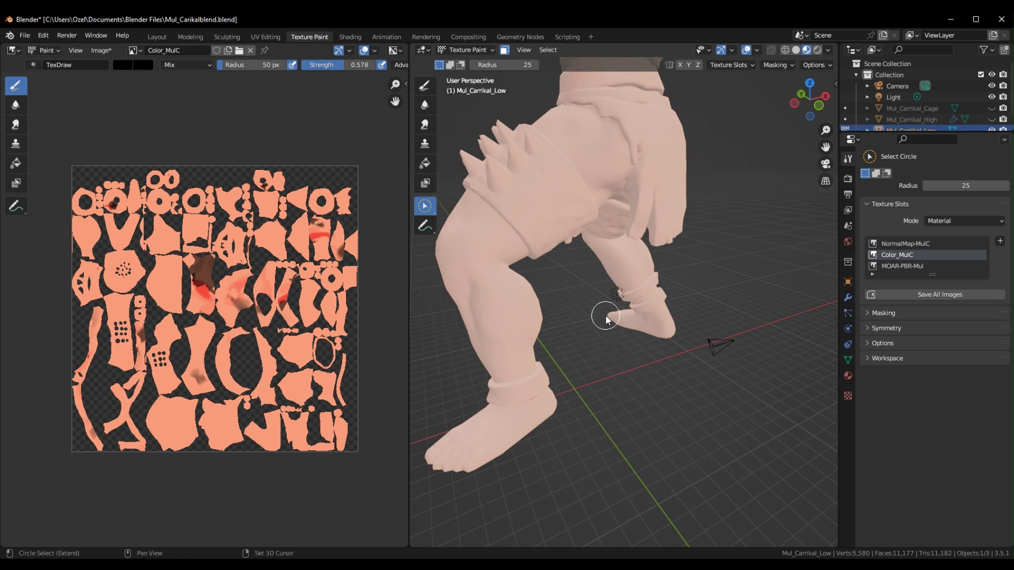
Select the knee faces and grow the selection to the whole leg and foot with Ctrl+L
middle_click_drag(606, 315, 673, 326, "shift")
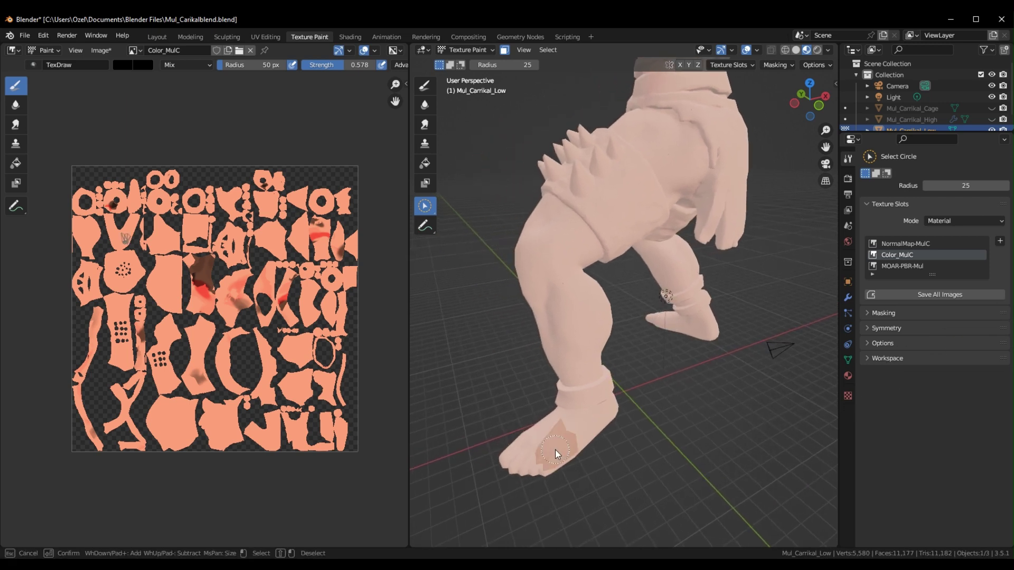
left_click(570, 271, "shift")
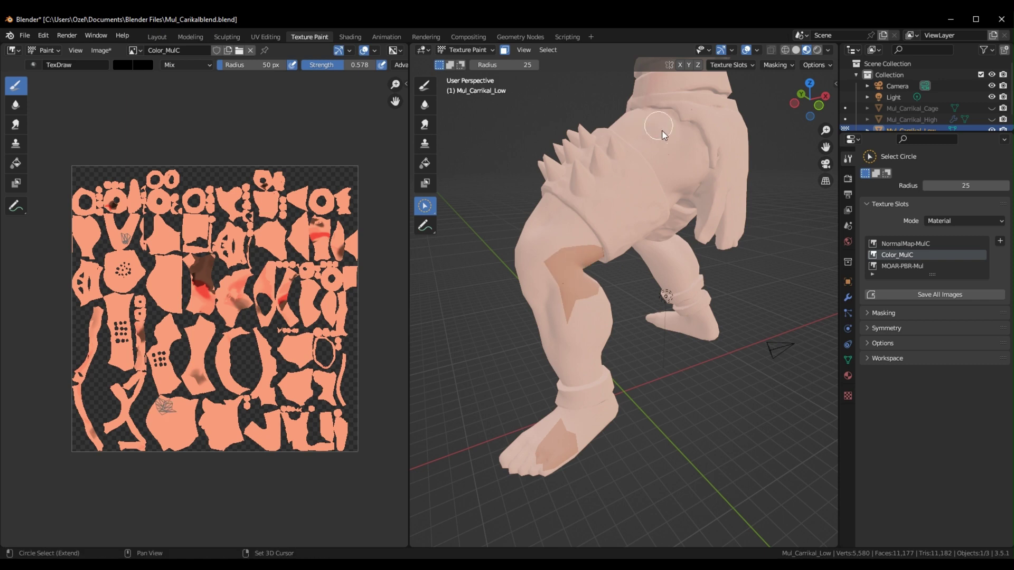
middle_click_drag(660, 296, 654, 338)
key("ctrl+l")
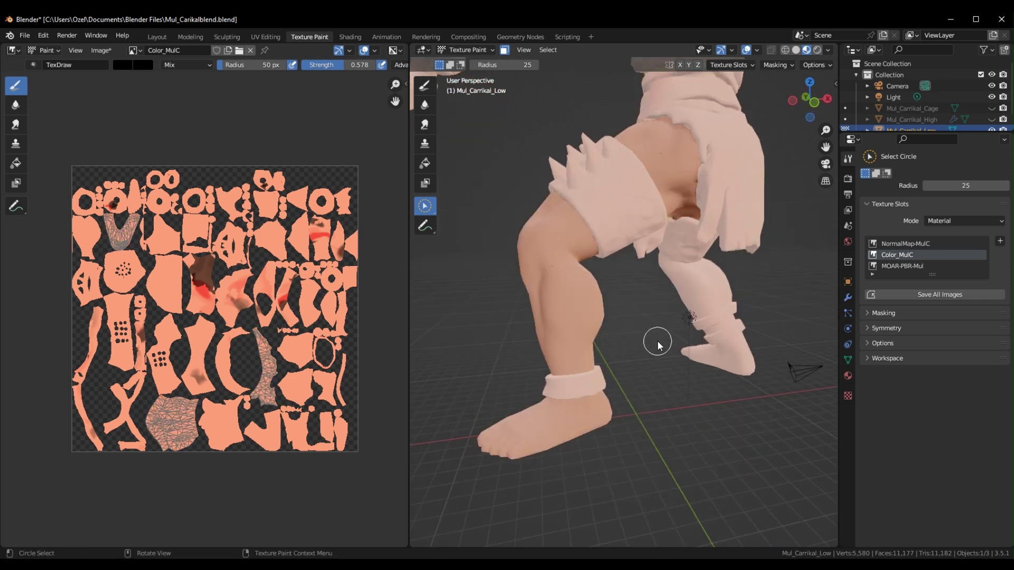
middle_click_drag(651, 314, 679, 290)
scroll(679, 290, "up", 6)
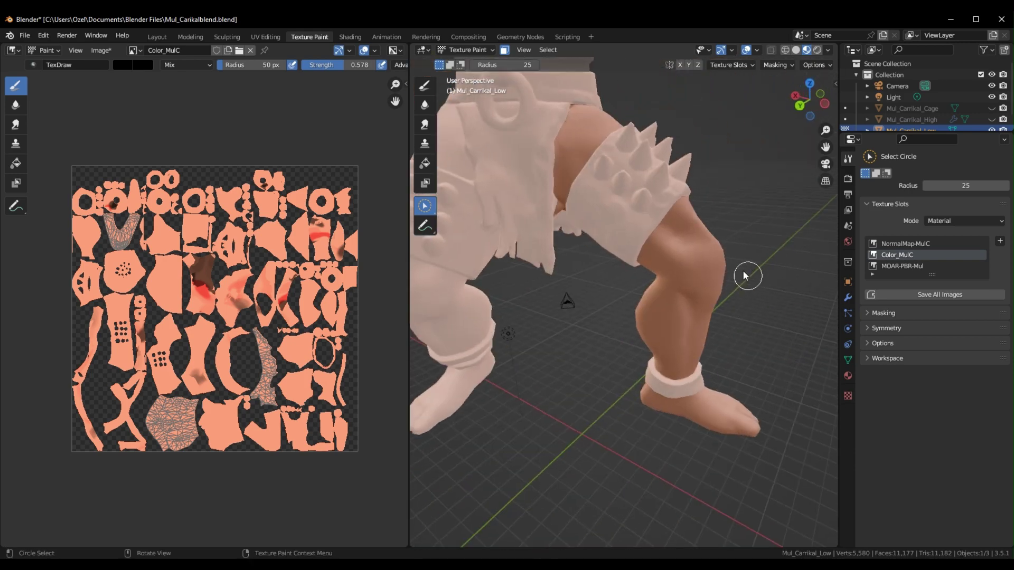
middle_click_drag(763, 287, 710, 253)
scroll(713, 287, "down", 3)
scroll(712, 287, "up", 2)
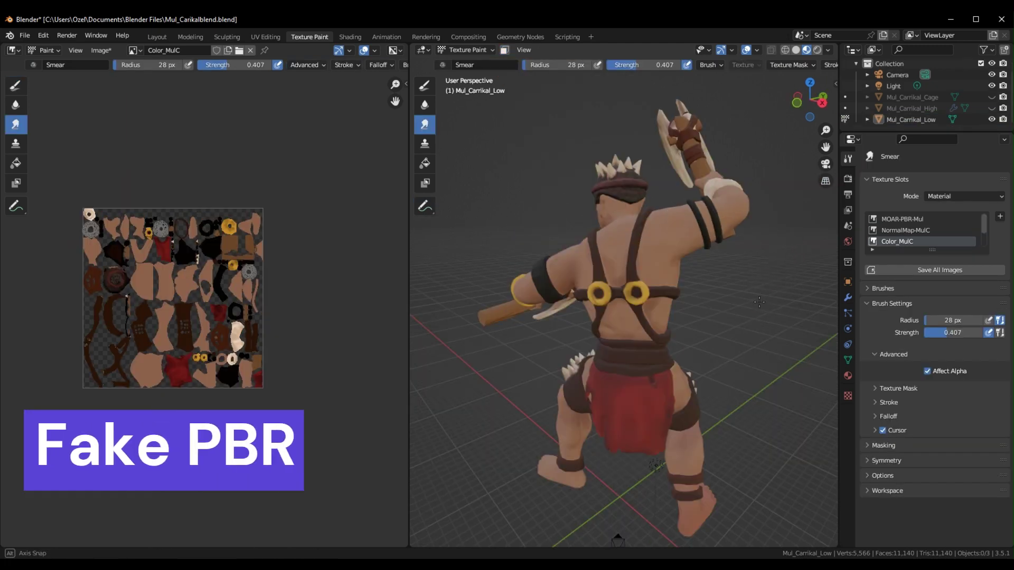
Make MOAR-PBR-Mul the active paint slot in the Texture Slots list
mouse_move(785, 260)
middle_mouse_down()
mouse_move(654, 299)
mouse_move(765, 248)
mouse_move(717, 265)
mouse_move(729, 275)
mouse_move(686, 277)
middle_mouse_up()
scroll(654, 299, "down", 4)
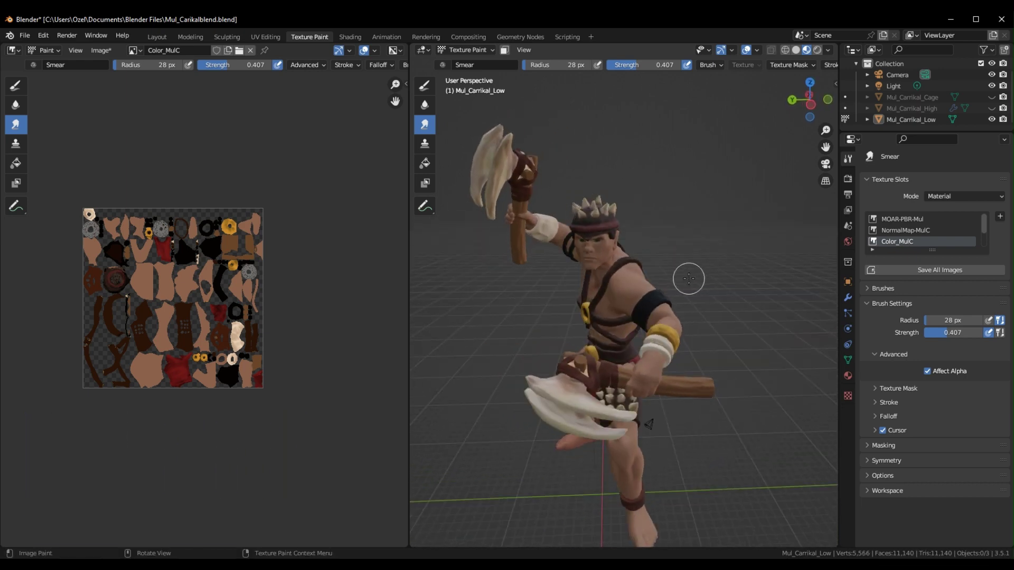
left_click(923, 218)
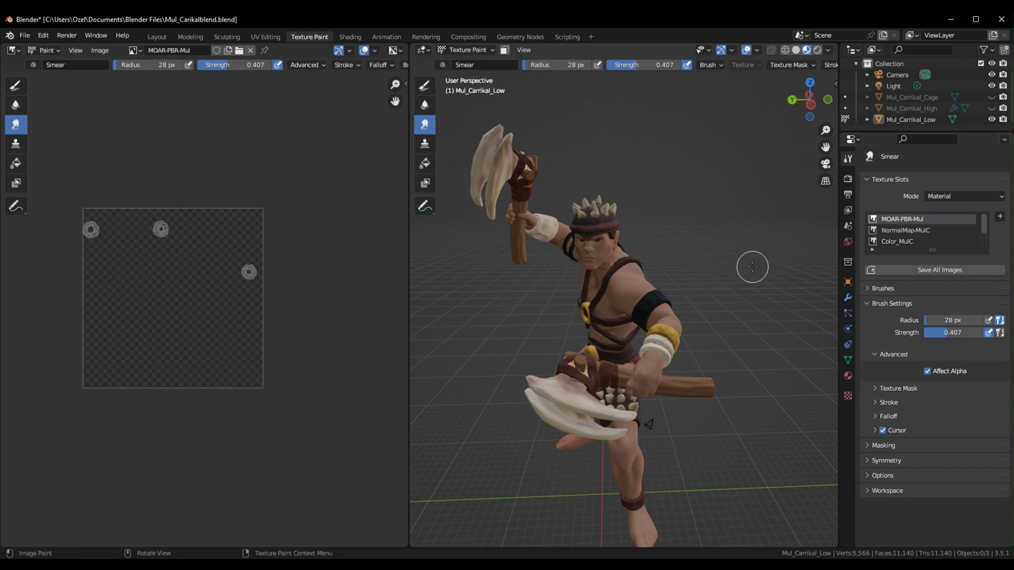
mouse_move(752, 268)
middle_mouse_down()
mouse_move(750, 212)
mouse_move(739, 256)
mouse_move(620, 264)
mouse_move(697, 287)
mouse_move(686, 328)
mouse_move(649, 346)
mouse_move(729, 340)
mouse_move(713, 351)
mouse_move(653, 346)
middle_mouse_up()
scroll(726, 292, "up", 2)
scroll(652, 346, "up", 2)
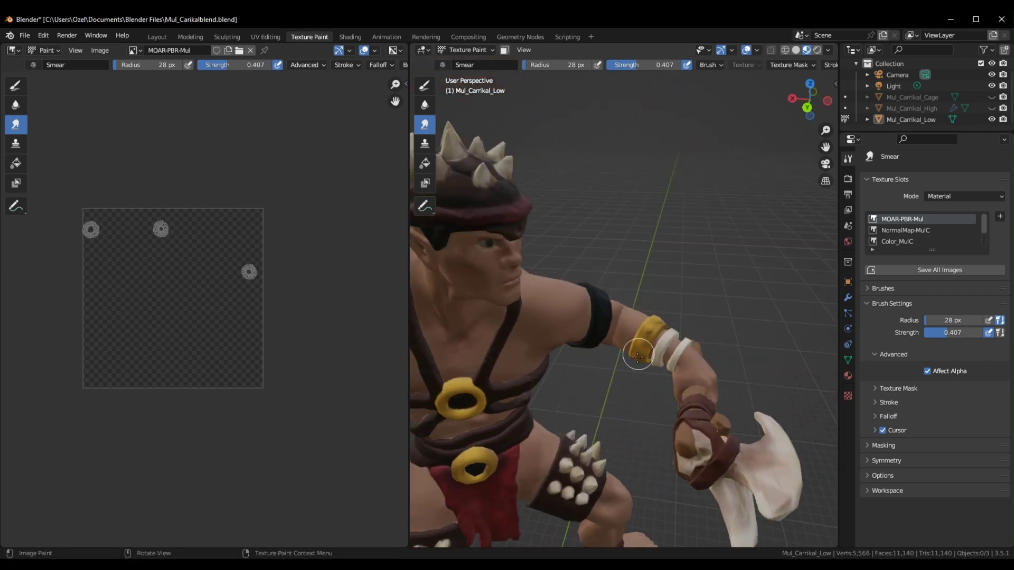
middle_click_drag(632, 388, 641, 365)
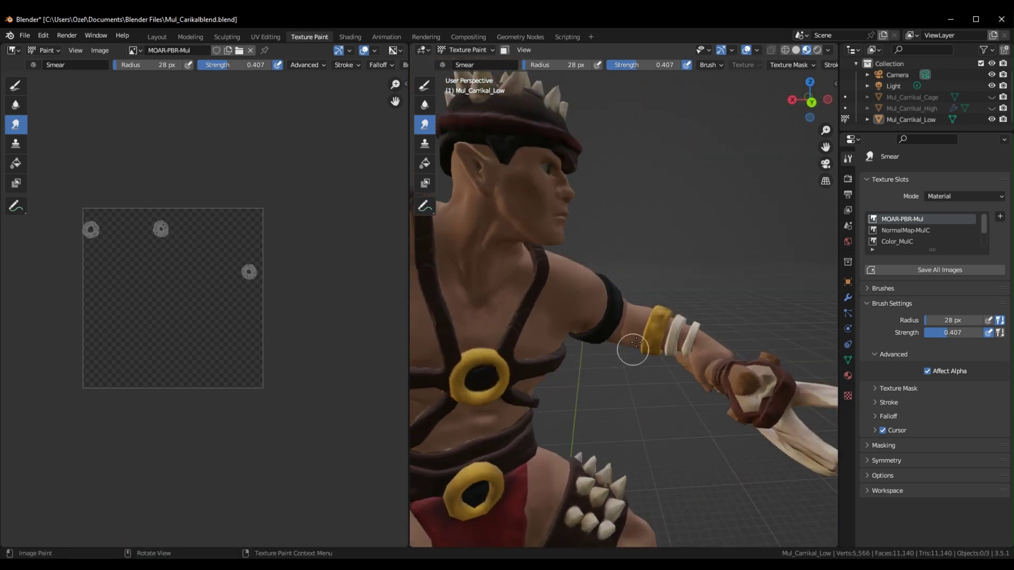
mouse_move(685, 202)
middle_mouse_down()
mouse_move(660, 192)
mouse_move(655, 217)
mouse_move(762, 242)
mouse_move(654, 216)
middle_mouse_up()
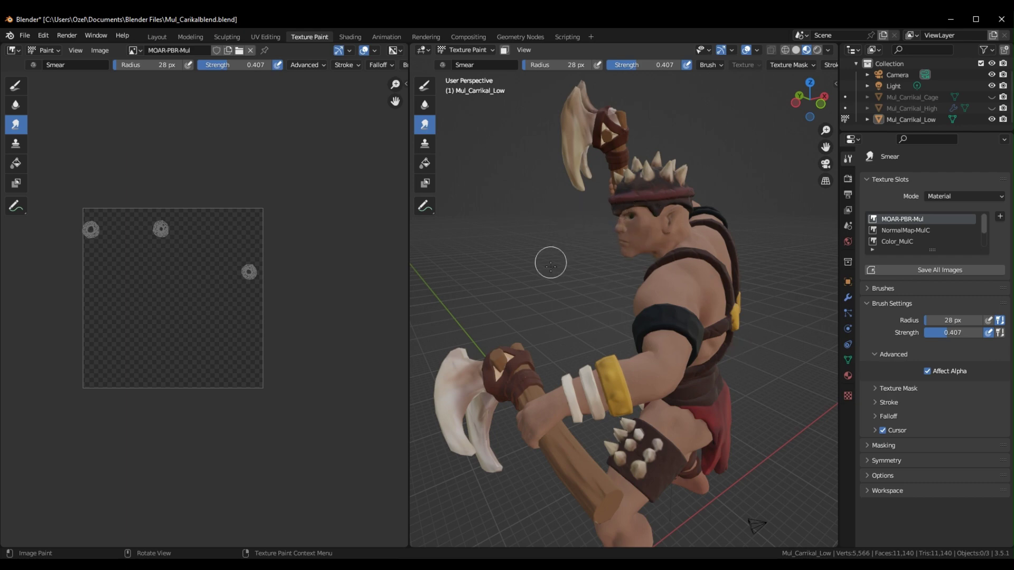
middle_click_drag(557, 276, 542, 245)
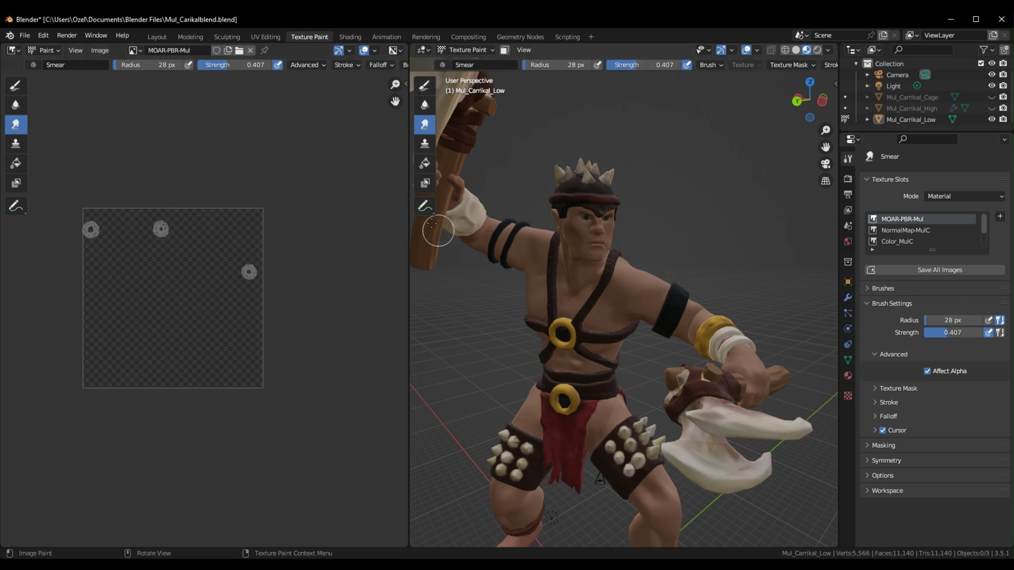
With the Fill brush, add a dark red-brown swatch and a pure green (RGB 0/1/0) swatch to the palette
left_click(423, 164)
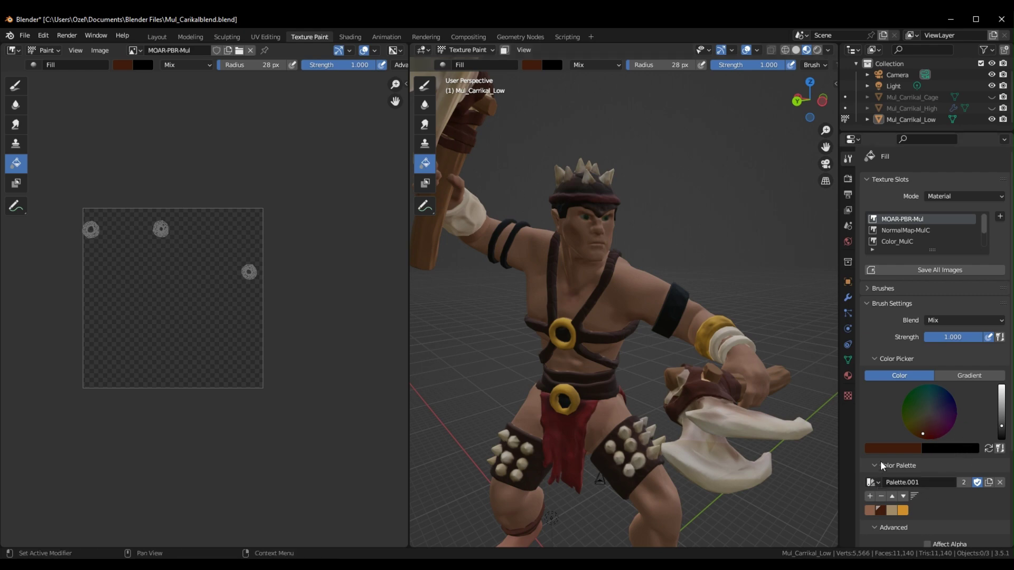
left_click(869, 497)
left_click(904, 448)
mouse_move(878, 369)
left_mouse_down()
mouse_move(844, 338)
mouse_move(559, 323)
left_mouse_up()
left_click(837, 393)
left_click(860, 421)
type("1")
key("Return")
left_click(833, 411)
type("0")
key("Return")
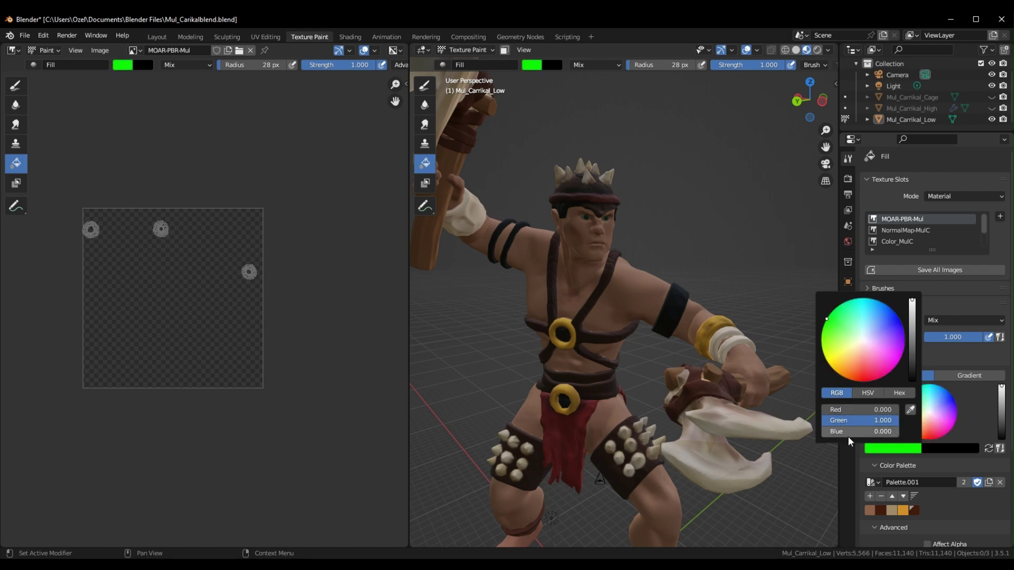
left_click(870, 496)
Set the brush colour to bright yellow and add it to the palette
left_click(894, 450)
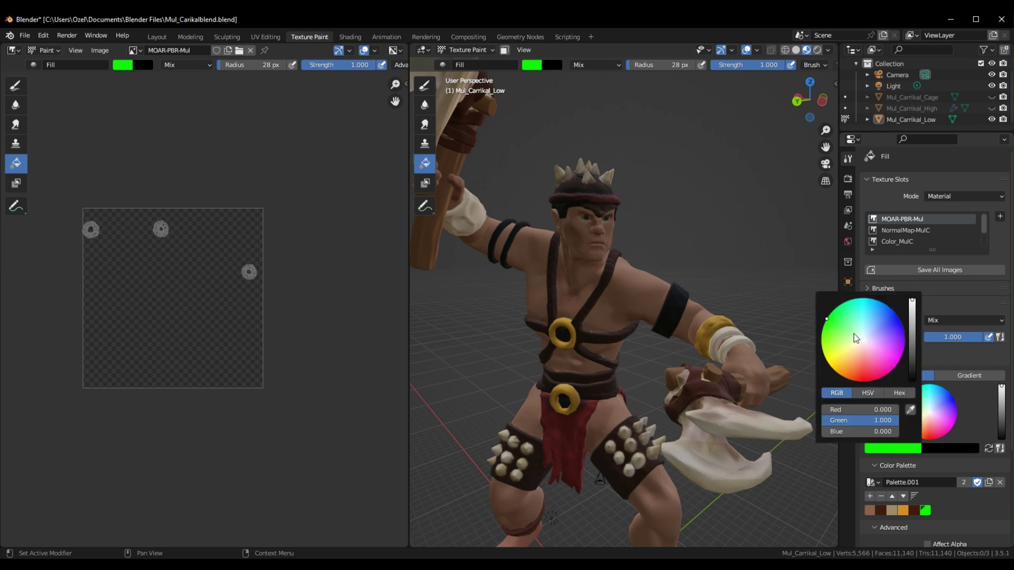
left_click(831, 364)
left_click_drag(857, 419, 883, 422)
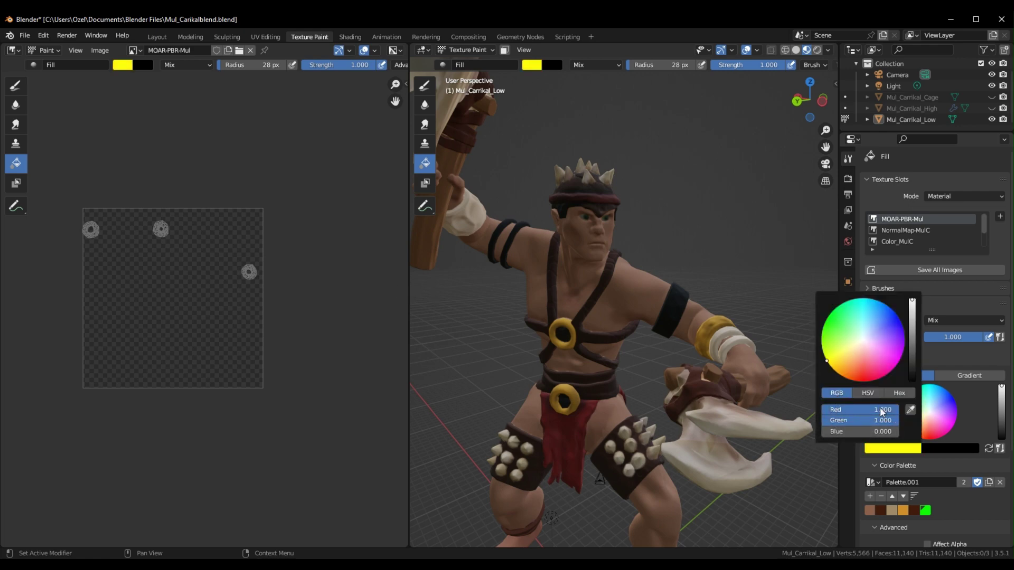
left_click(870, 498)
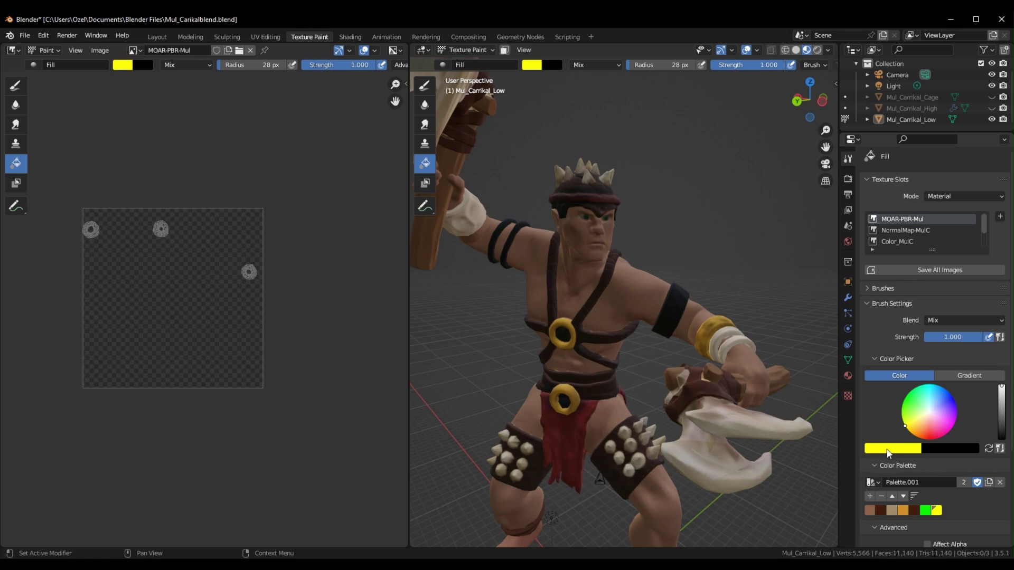
middle_click_drag(727, 245, 726, 301)
middle_click_drag(654, 320, 715, 325)
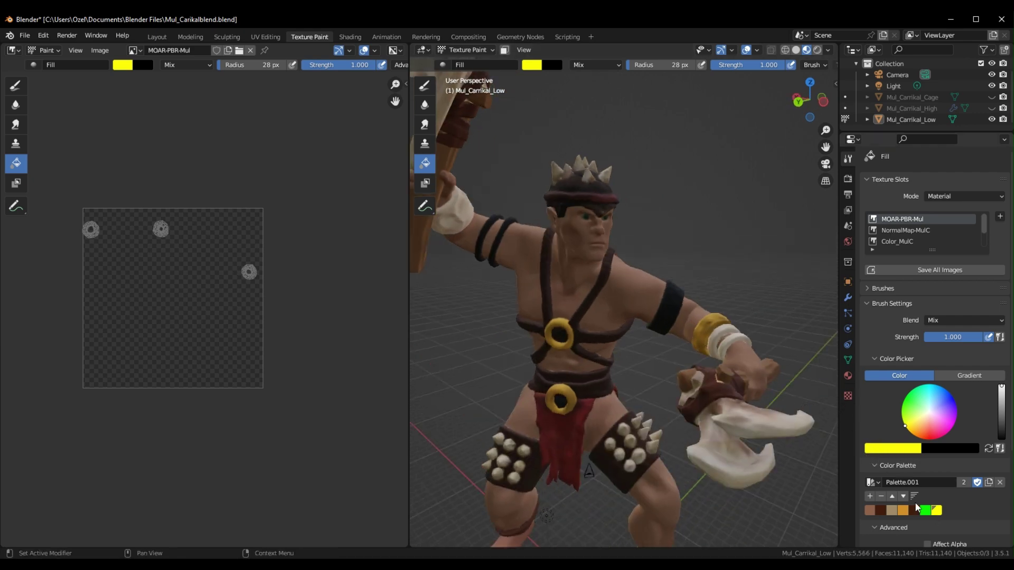
scroll(660, 290, "up", 6)
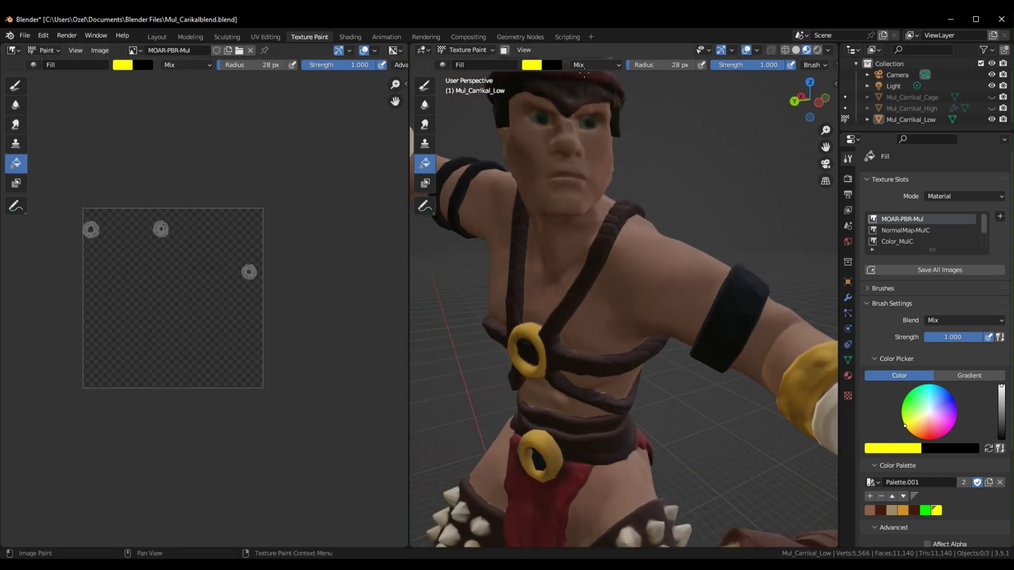
Fill the UV islands with green at 0.252 strength with Affect Alpha, then raise strength to 0.8
mouse_move(770, 70)
left_mouse_down()
mouse_move(504, 329)
mouse_move(481, 330)
left_mouse_up()
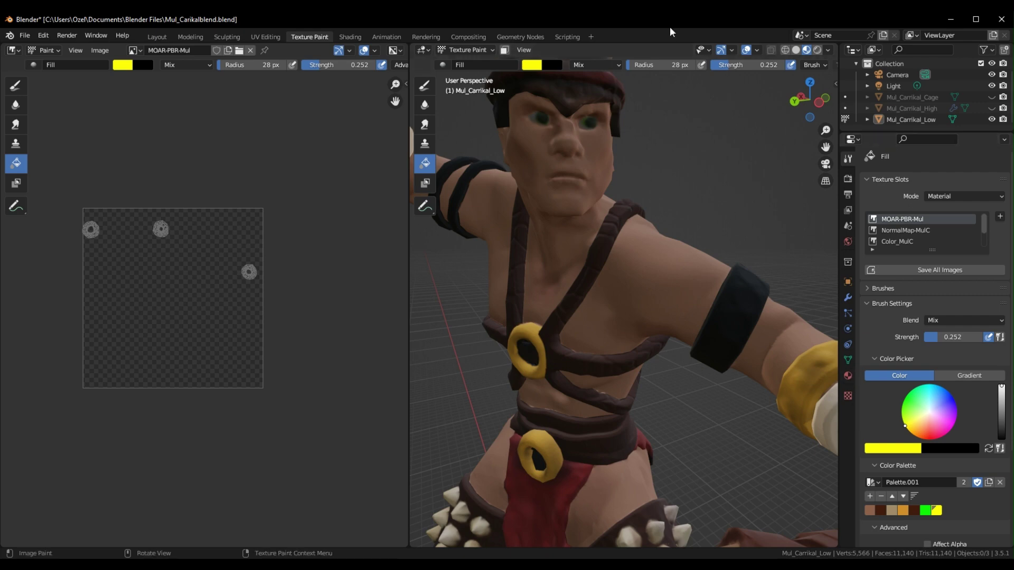
left_click(926, 510)
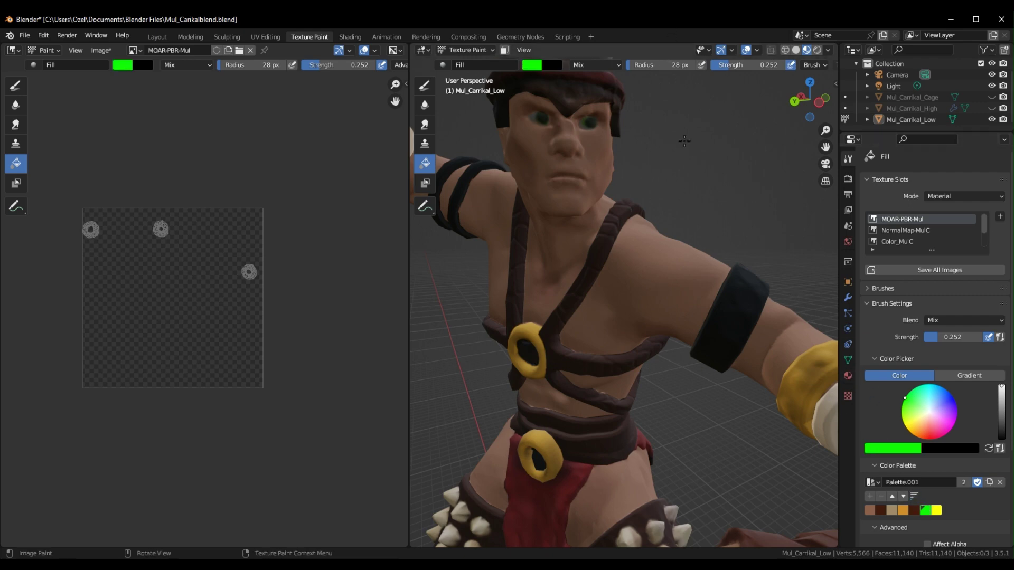
middle_click_drag(694, 149, 717, 242)
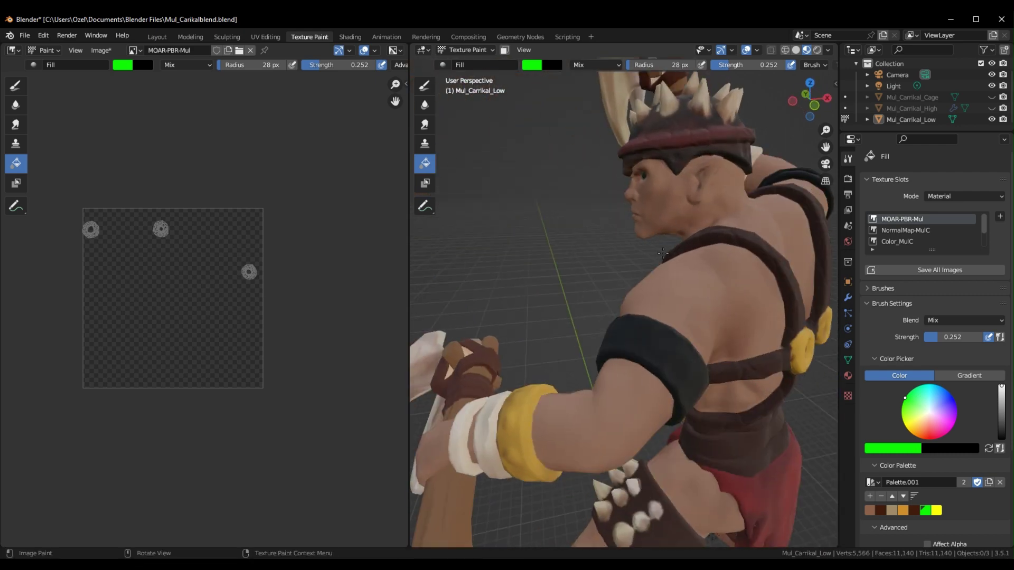
scroll(950, 499, "down", 3)
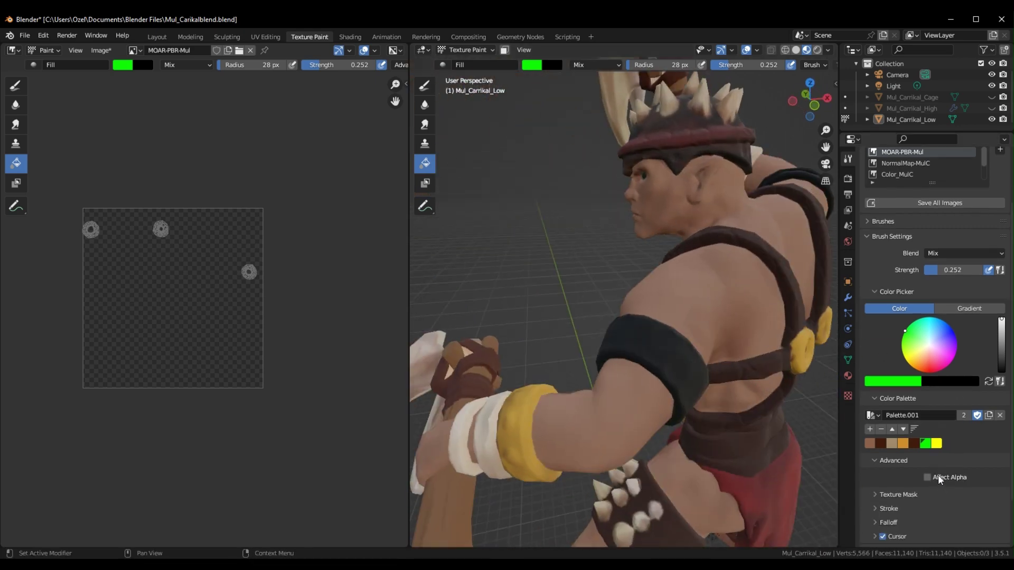
left_click(939, 479)
left_click(700, 282)
middle_click_drag(573, 245, 606, 254)
scroll(738, 246, "up", 5)
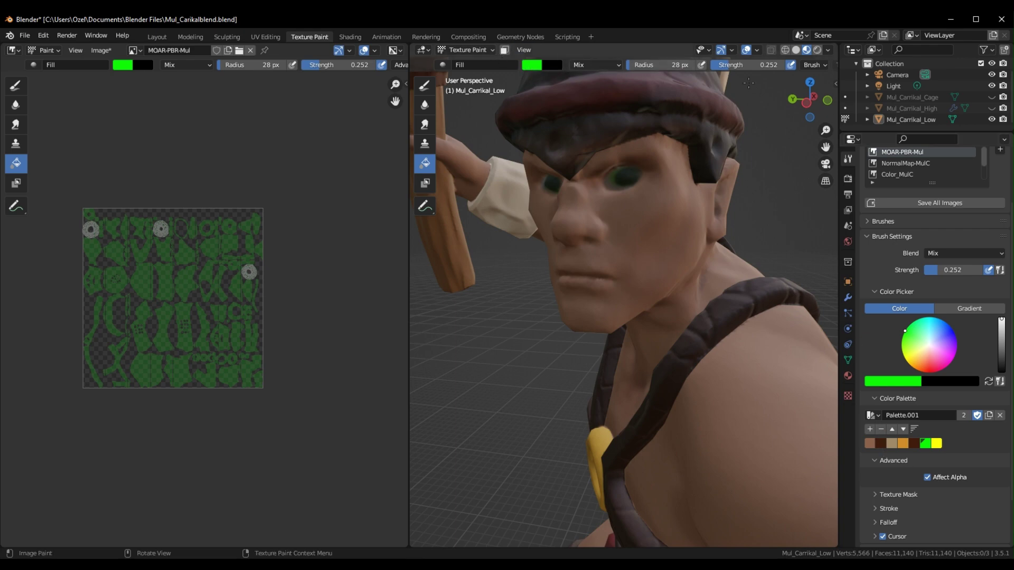
left_click_drag(726, 69, 526, 333)
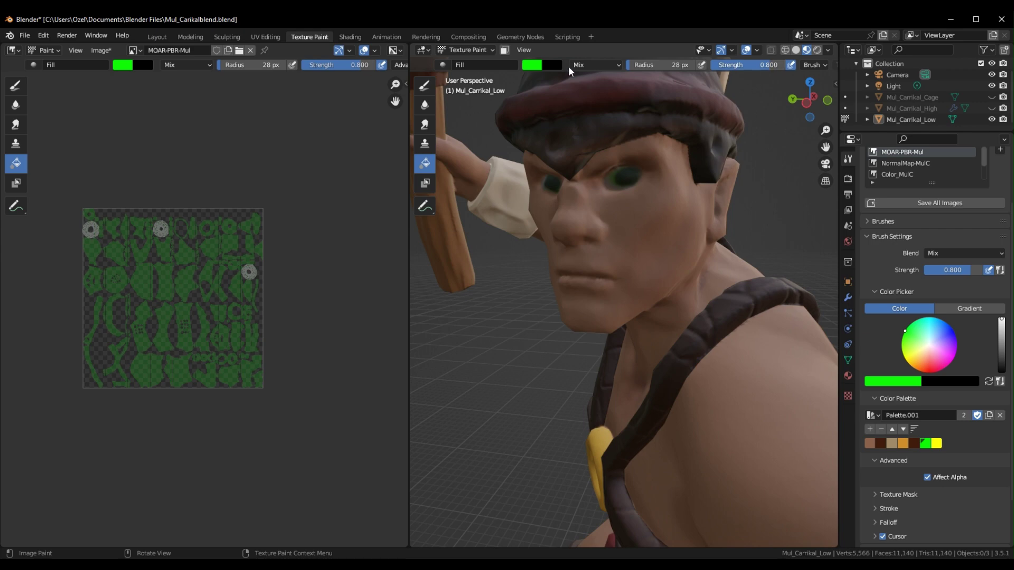
Switch to the Draw brush and dab a stroke on the green-painted eye
left_click(424, 105)
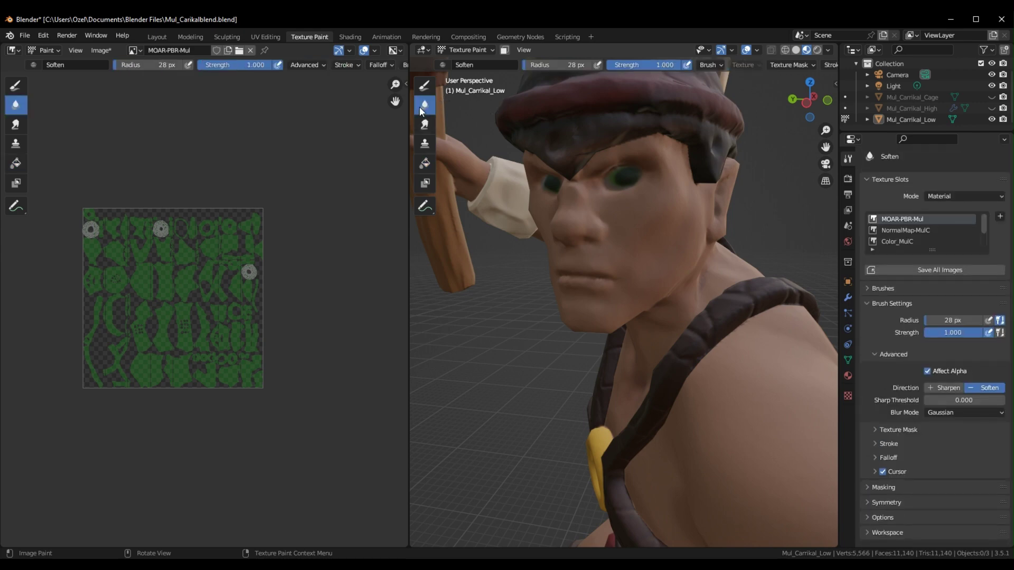
left_click(424, 85)
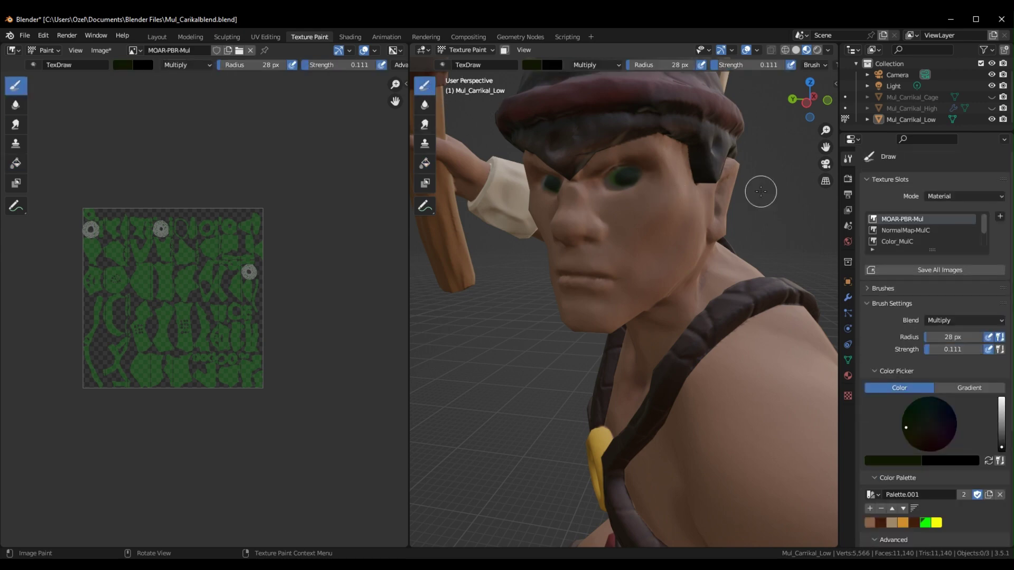
scroll(757, 189, "up", 1)
scroll(667, 193, "up", 5)
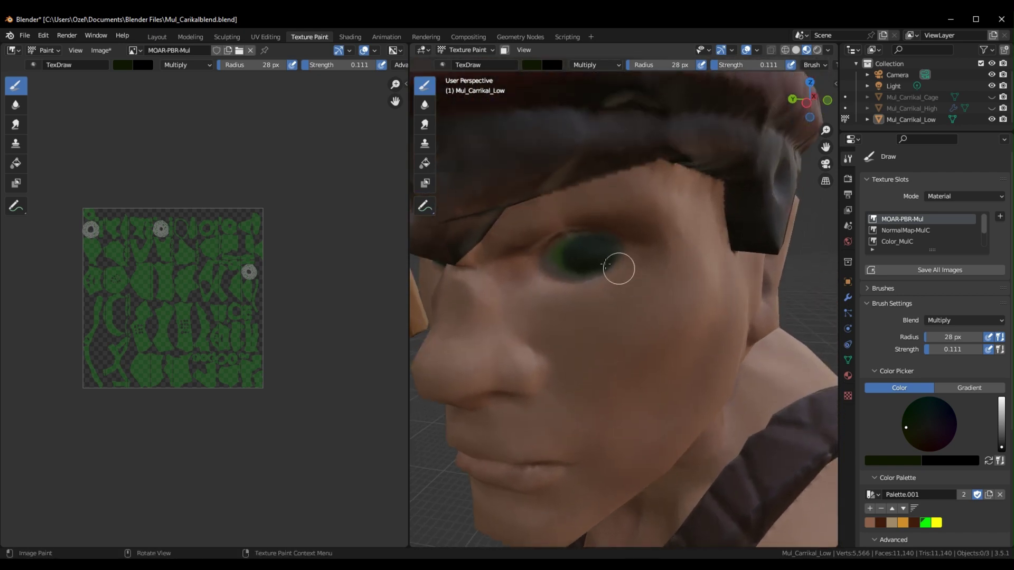
left_click_drag(584, 254, 573, 251)
Set the brush to Mix blend, green colour, 0.963 strength and Affect Alpha
left_click(596, 64)
left_click(581, 76)
left_click(925, 522)
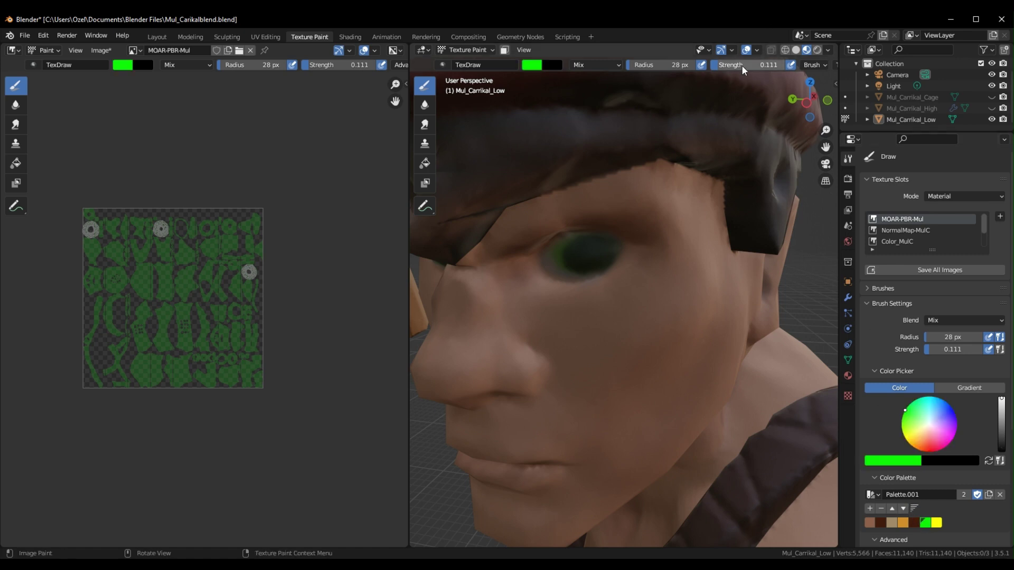
key("shift+f")
left_click(527, 329)
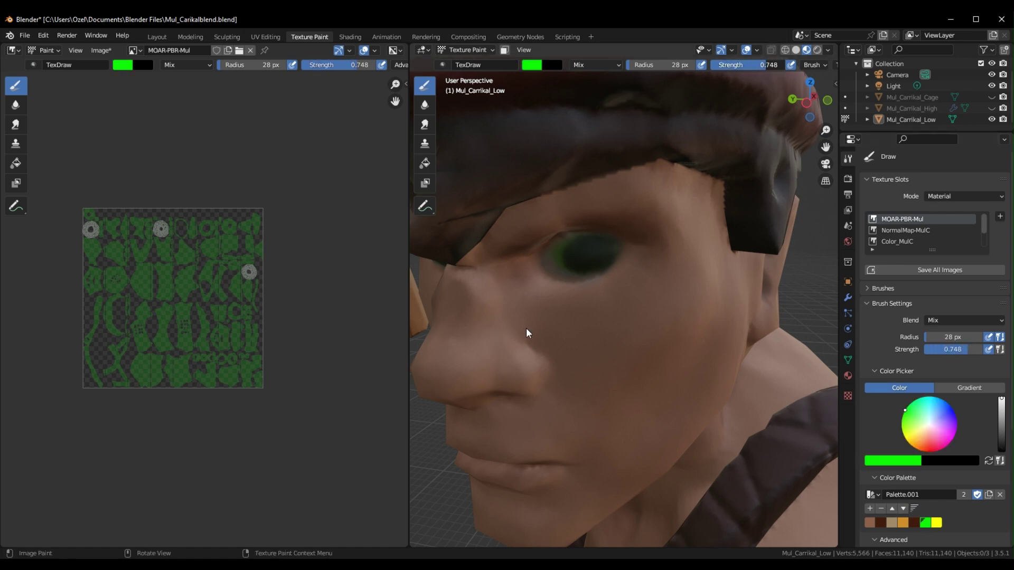
key("shift+f")
left_click(564, 256)
key("shift+f")
left_click(660, 329)
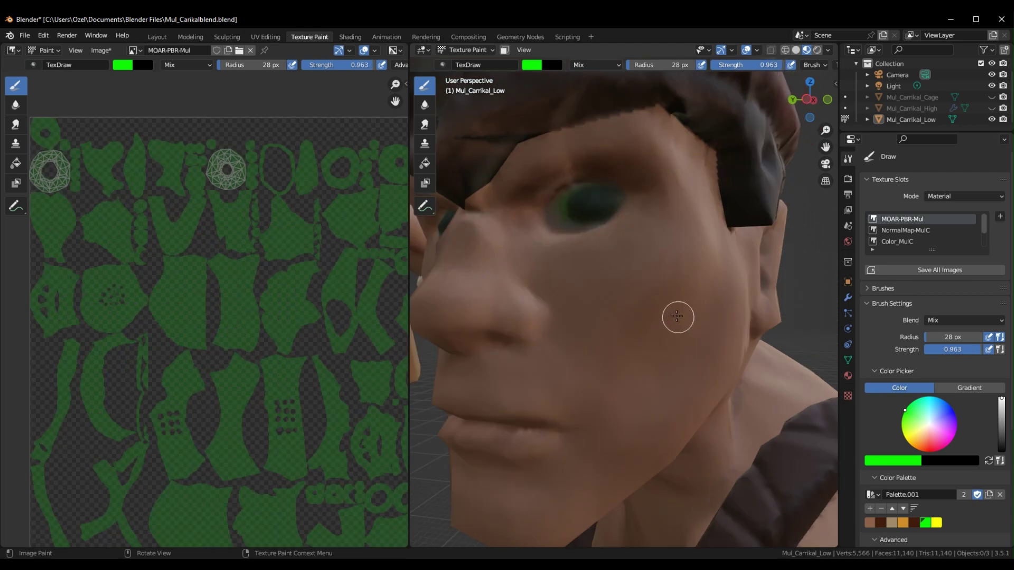
scroll(969, 423, "down", 4)
left_click(943, 466)
Paint both of the character's eyes bright green
left_click_drag(567, 216, 602, 211)
middle_click_drag(688, 245, 696, 249)
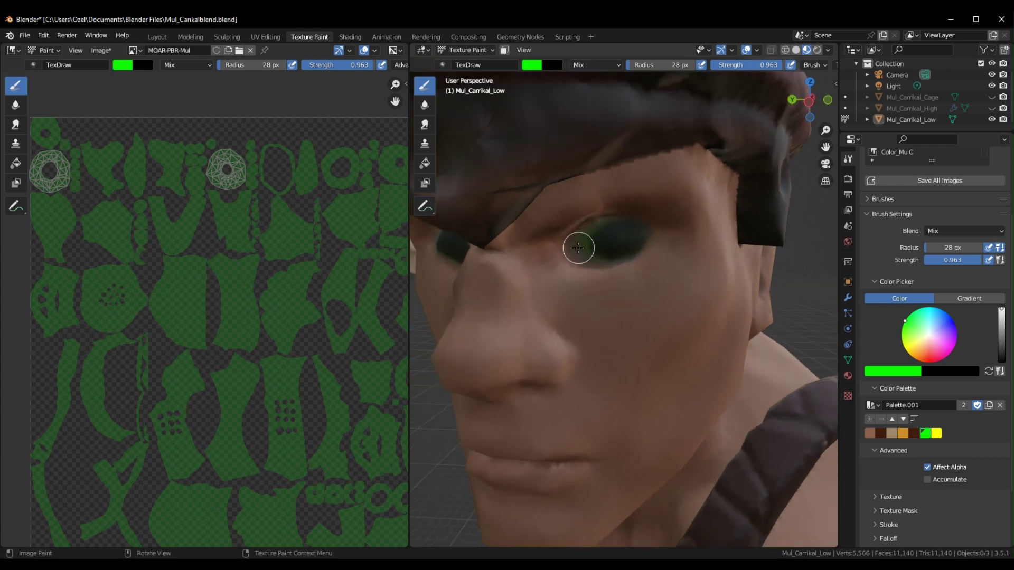
key("ctrl+z")
key("ctrl+z")
mouse_move(582, 244)
left_mouse_down()
mouse_move(616, 254)
mouse_move(633, 239)
mouse_move(577, 250)
mouse_move(626, 244)
mouse_move(607, 235)
left_mouse_up()
middle_click_drag(607, 236, 573, 185)
mouse_move(573, 185)
left_mouse_down()
mouse_move(553, 193)
mouse_move(602, 196)
mouse_move(610, 208)
mouse_move(551, 194)
mouse_move(611, 204)
mouse_move(577, 212)
mouse_move(543, 186)
mouse_move(612, 211)
left_mouse_up()
scroll(595, 215, "down", 8)
middle_click_drag(716, 280, 699, 297)
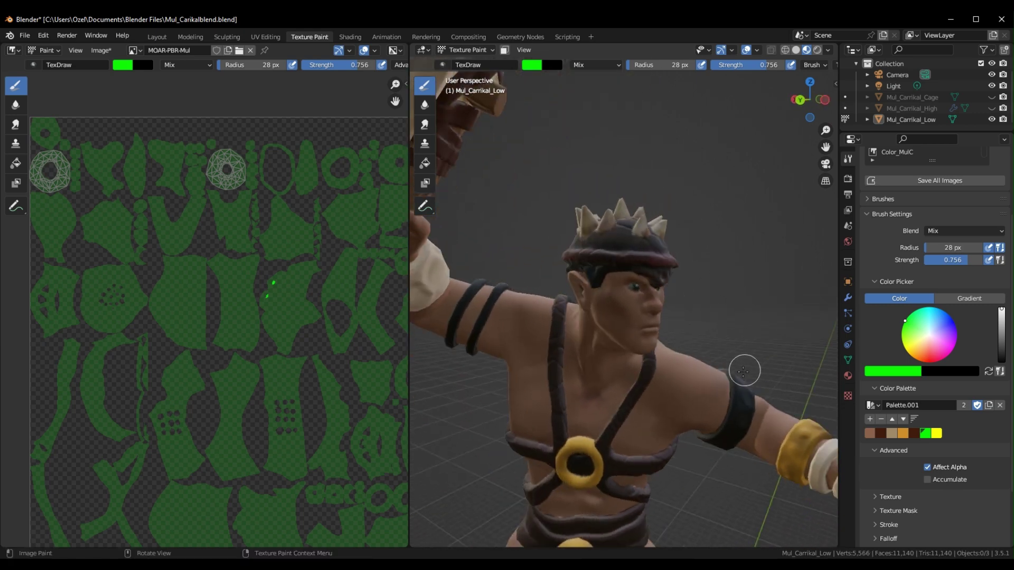
Pick the yellow palette swatch and paint over the chest ring
middle_click_drag(713, 399, 681, 124, "shift")
scroll(670, 255, "up", 5)
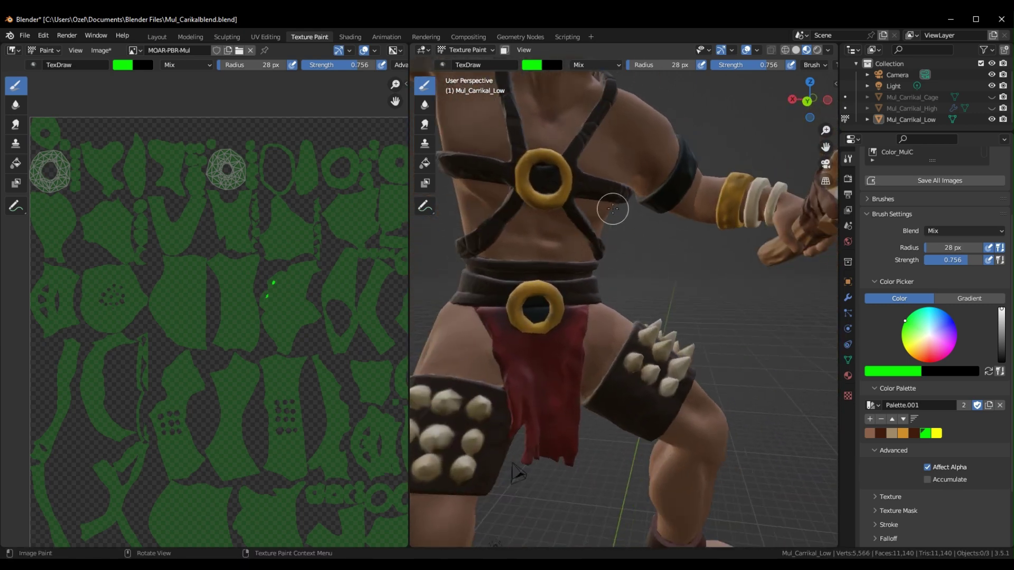
middle_click_drag(671, 289, 781, 322)
left_click(936, 433)
mouse_move(692, 267)
middle_mouse_down()
mouse_move(549, 225)
mouse_move(645, 248)
middle_mouse_up()
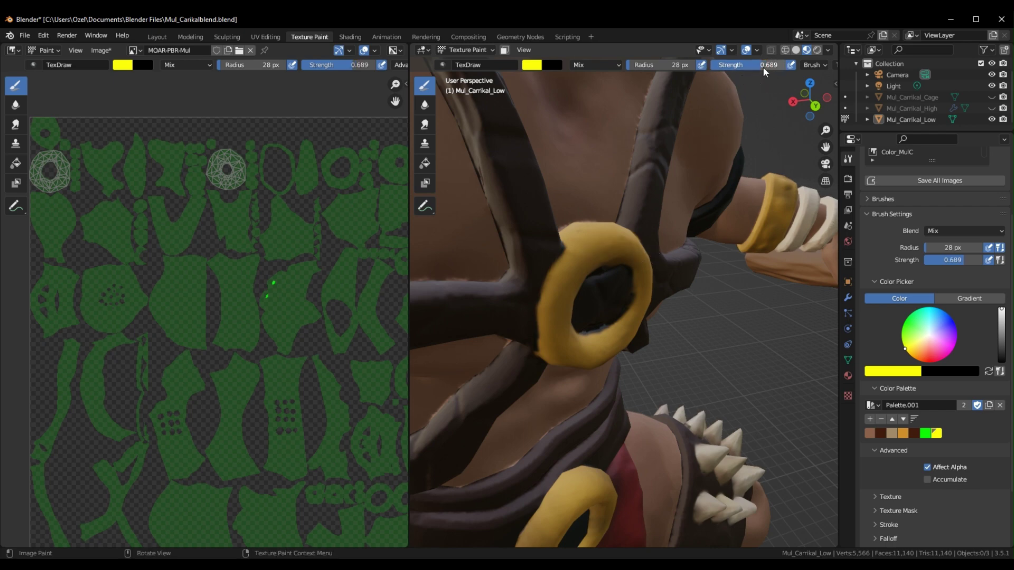
mouse_move(578, 253)
left_mouse_down()
mouse_move(594, 271)
mouse_move(603, 245)
mouse_move(569, 266)
mouse_move(557, 303)
mouse_move(602, 252)
mouse_move(624, 247)
left_mouse_up()
middle_click_drag(624, 247, 509, 321)
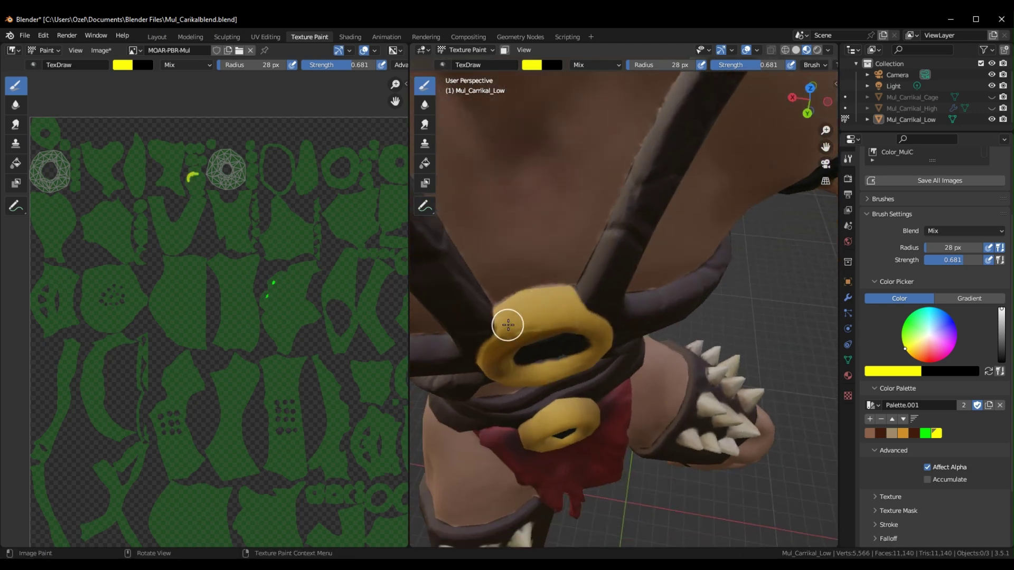
left_click_drag(504, 308, 526, 318)
middle_click_drag(527, 319, 566, 215)
Paint around the chest ring's edges and surface until it is fully yellow
mouse_move(573, 226)
left_mouse_down()
mouse_move(575, 275)
mouse_move(547, 299)
mouse_move(500, 290)
mouse_move(486, 254)
left_mouse_up()
middle_click_drag(486, 254, 584, 229)
mouse_move(584, 228)
left_mouse_down()
mouse_move(616, 299)
mouse_move(607, 199)
mouse_move(604, 294)
left_mouse_up()
middle_click_drag(604, 294, 582, 213)
mouse_move(581, 213)
left_mouse_down()
mouse_move(584, 234)
mouse_move(612, 247)
mouse_move(568, 207)
mouse_move(627, 232)
left_mouse_up()
mouse_move(635, 231)
middle_mouse_down()
mouse_move(564, 282)
mouse_move(537, 226)
mouse_move(499, 275)
mouse_move(596, 251)
mouse_move(654, 317)
mouse_move(631, 276)
mouse_move(572, 245)
middle_mouse_up()
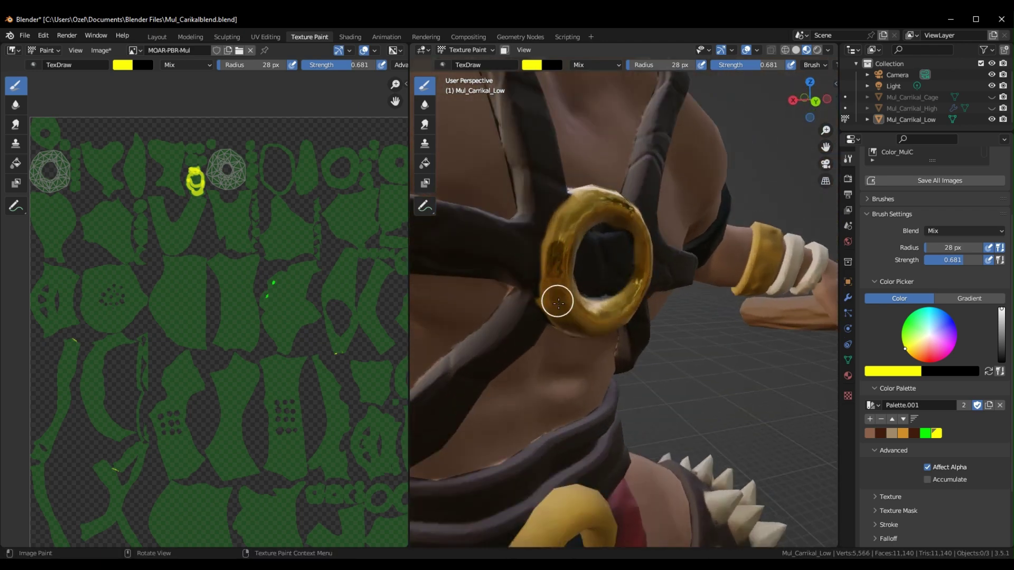
middle_click_drag(612, 313, 549, 313)
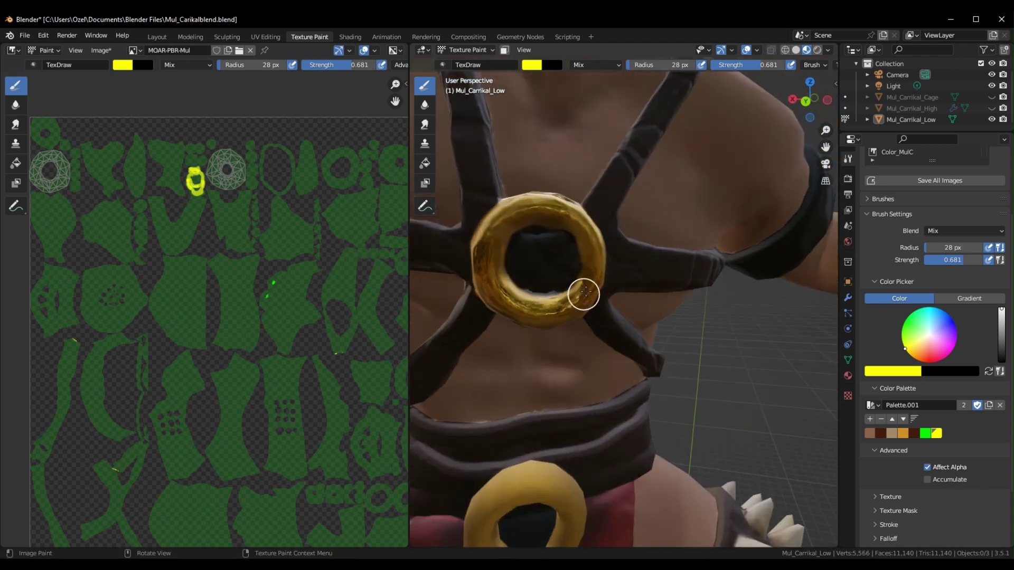
mouse_move(520, 215)
left_mouse_down()
mouse_move(493, 249)
mouse_move(518, 208)
left_mouse_up()
middle_click_drag(518, 208, 495, 308)
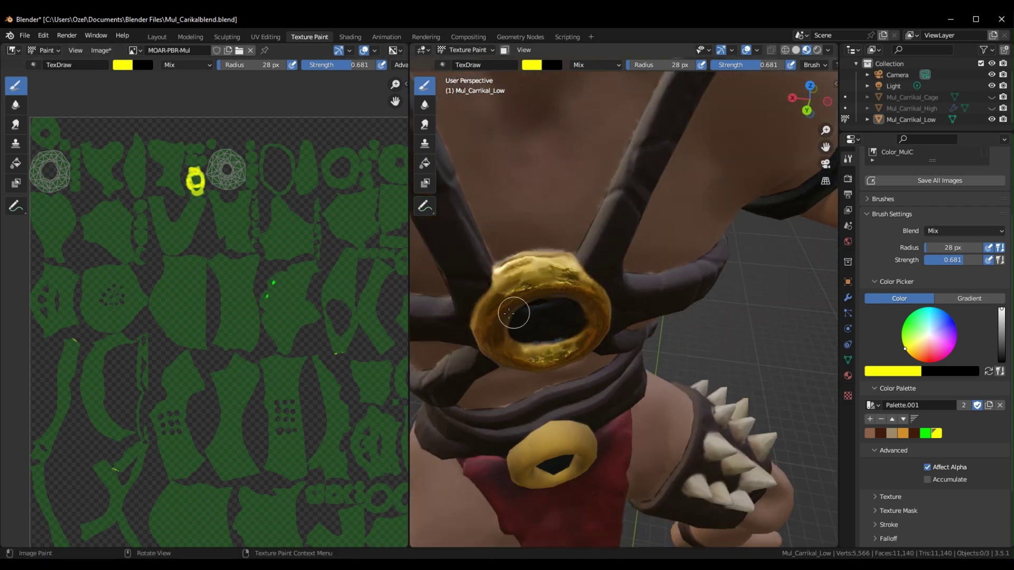
mouse_move(600, 294)
middle_mouse_down()
mouse_move(679, 273)
mouse_move(584, 280)
mouse_move(620, 264)
middle_mouse_up()
With face masking on, fill the arm bracelet solid yellow using the Fill tool
scroll(620, 265, "up", 5)
left_click(505, 50)
left_click(425, 164)
mouse_move(694, 290)
middle_mouse_down()
mouse_move(681, 227)
mouse_move(707, 105)
mouse_move(678, 203)
mouse_move(706, 174)
mouse_move(660, 169)
middle_mouse_up()
scroll(707, 105, "up", 2)
scroll(707, 104, "down", 4)
scroll(678, 203, "down", 6)
scroll(607, 132, "up", 2)
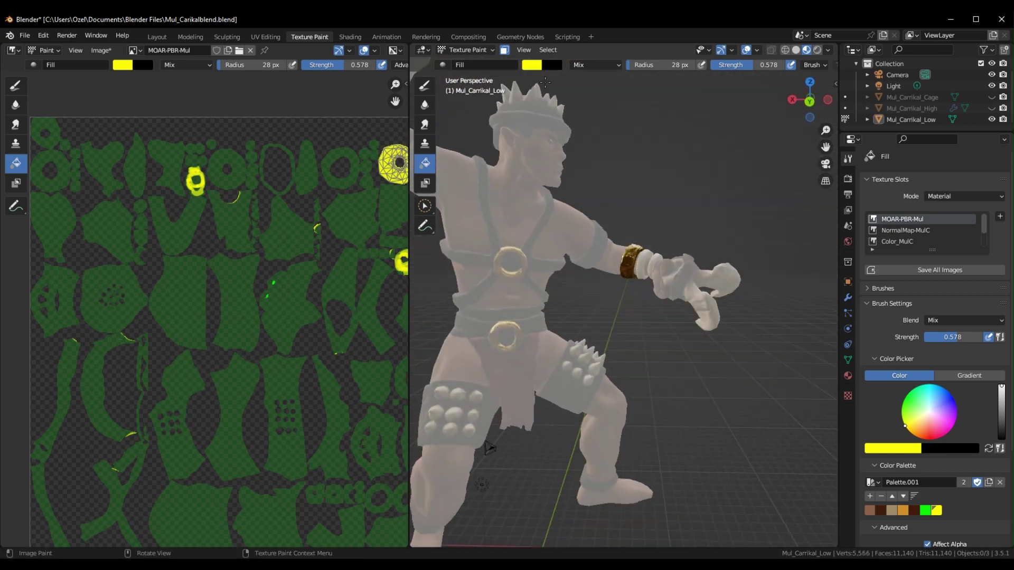
Switch the viewport back to Object Mode and orbit around the finished character
left_click(478, 50)
left_click(464, 65)
mouse_move(746, 207)
middle_mouse_down()
mouse_move(689, 233)
mouse_move(712, 258)
middle_mouse_up()
scroll(712, 258, "up", 2)
scroll(713, 258, "up", 3)
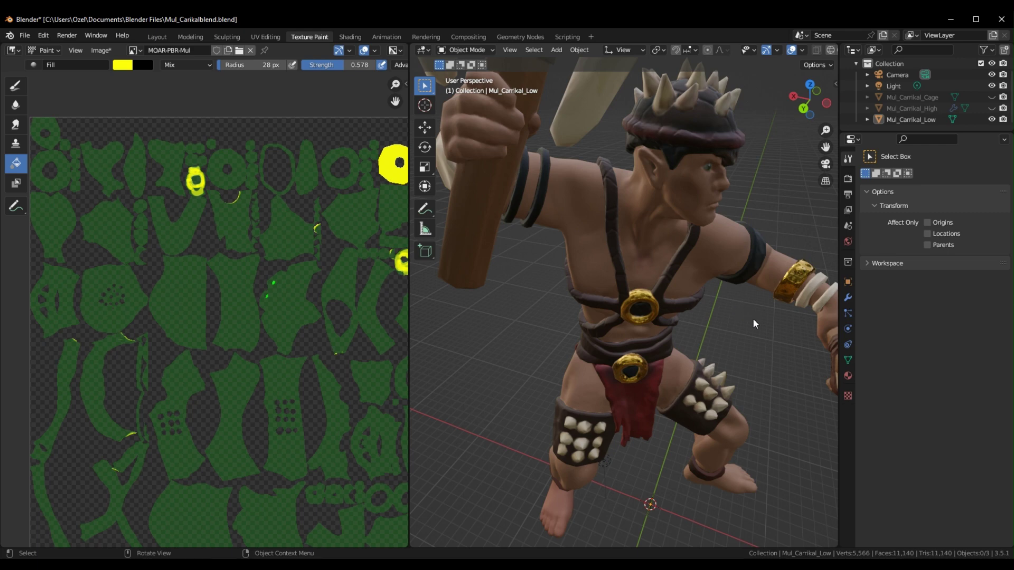
middle_click_drag(749, 335, 734, 309)
scroll(715, 311, "up", 3)
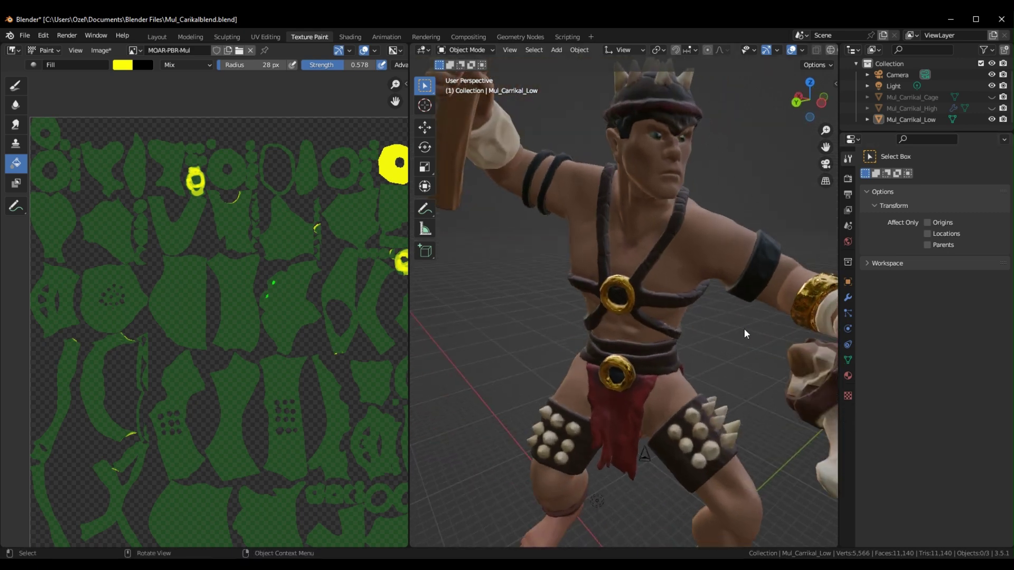
middle_click_drag(744, 330, 709, 346)
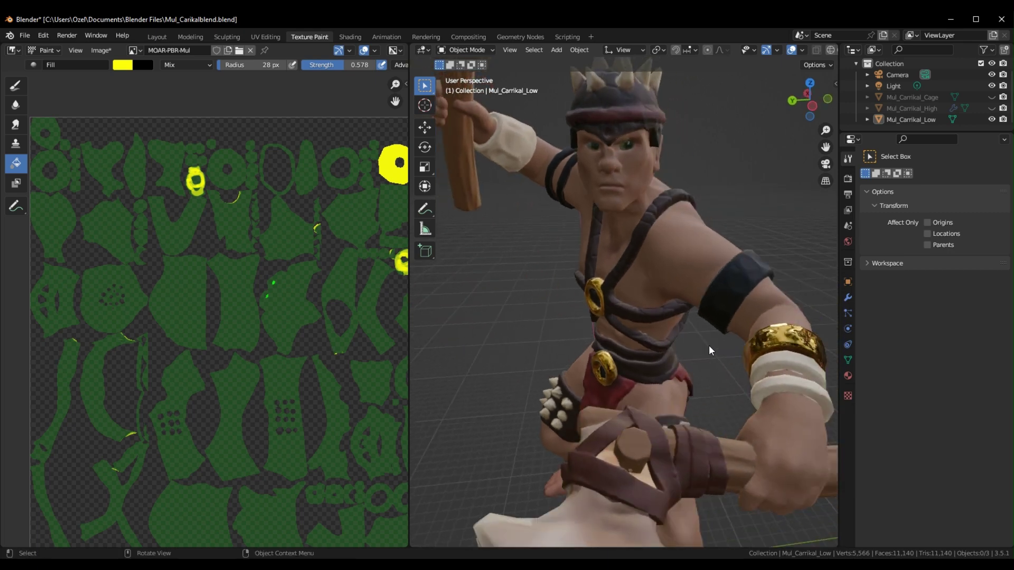
scroll(711, 349, "down", 5)
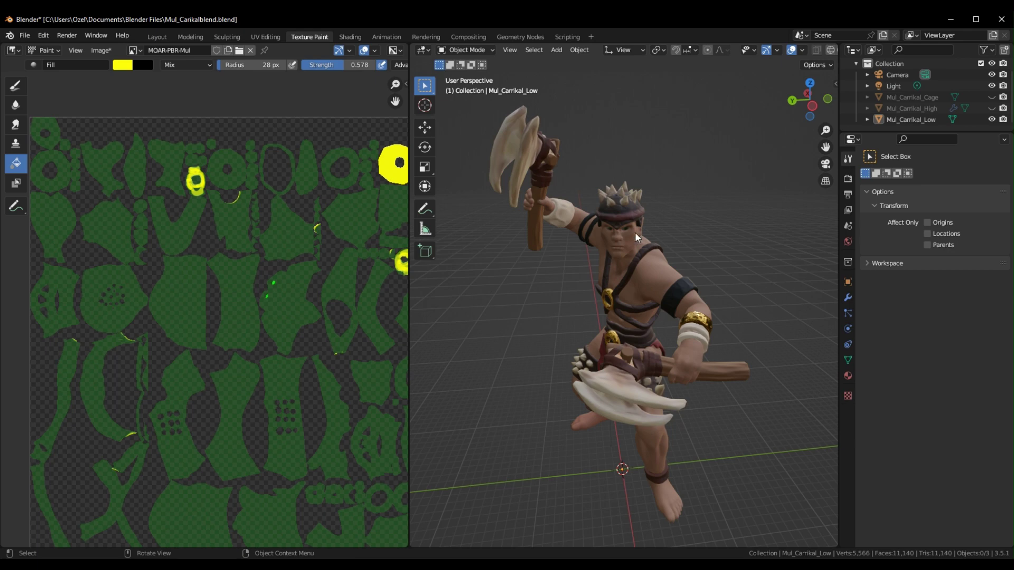
mouse_move(576, 327)
middle_mouse_down()
mouse_move(601, 306)
mouse_move(585, 329)
middle_mouse_up()
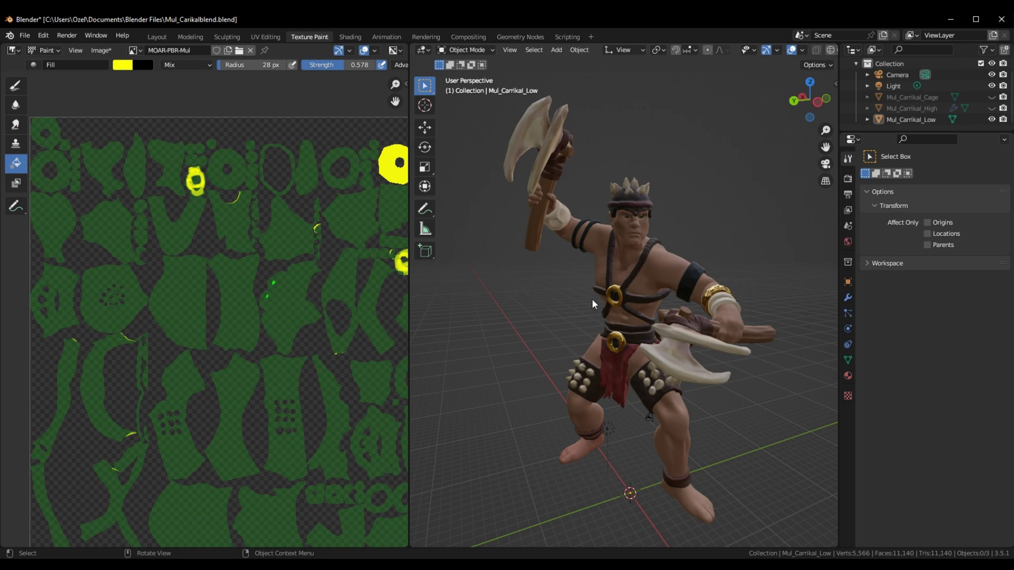
Save the MOAR-PBR-Mul image with Save As Image
left_click(105, 51)
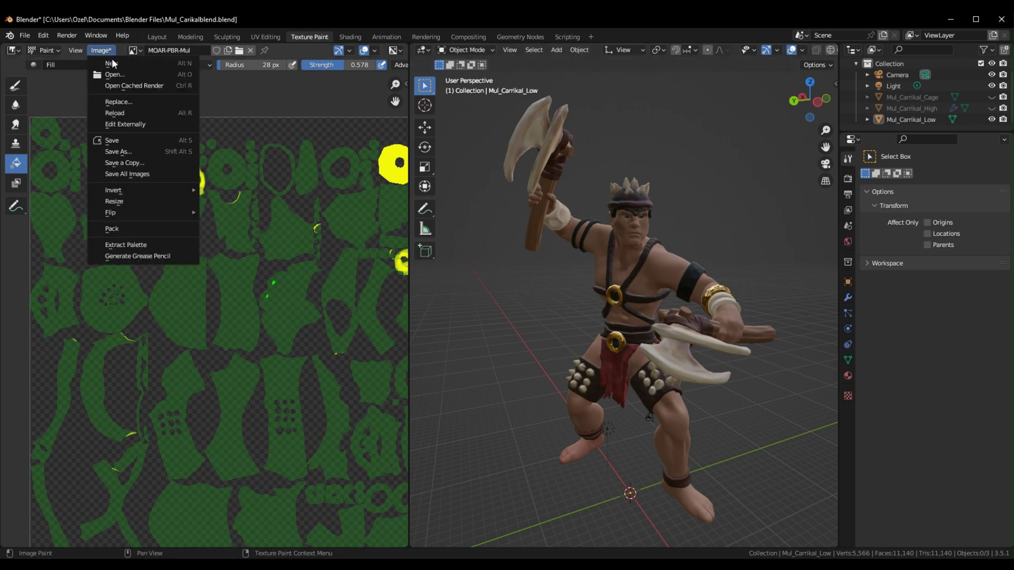
left_click(143, 137)
left_click(691, 446)
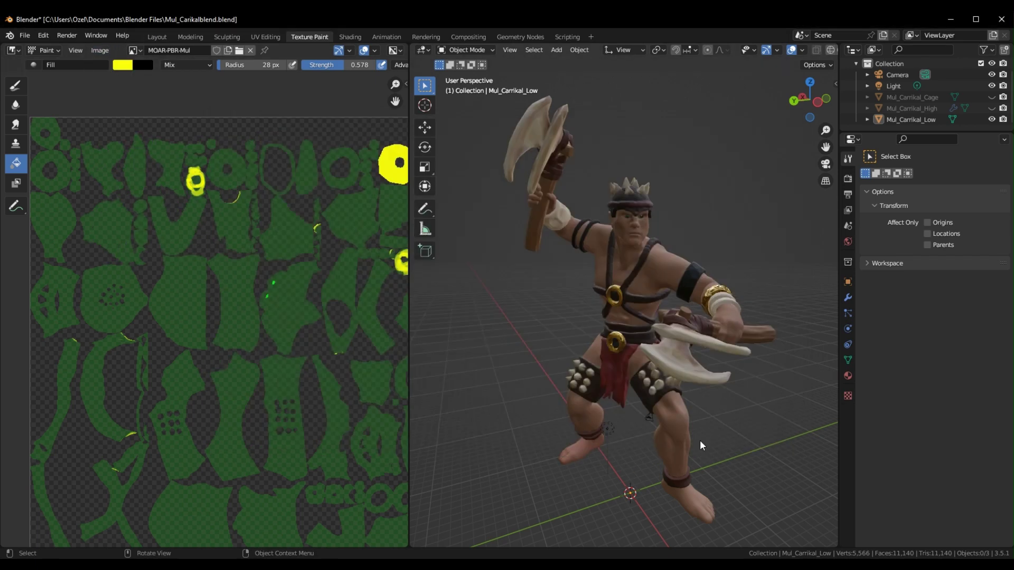
Show the Color_MulC image in the editor and save it as Color_MulC.png
left_click(140, 51)
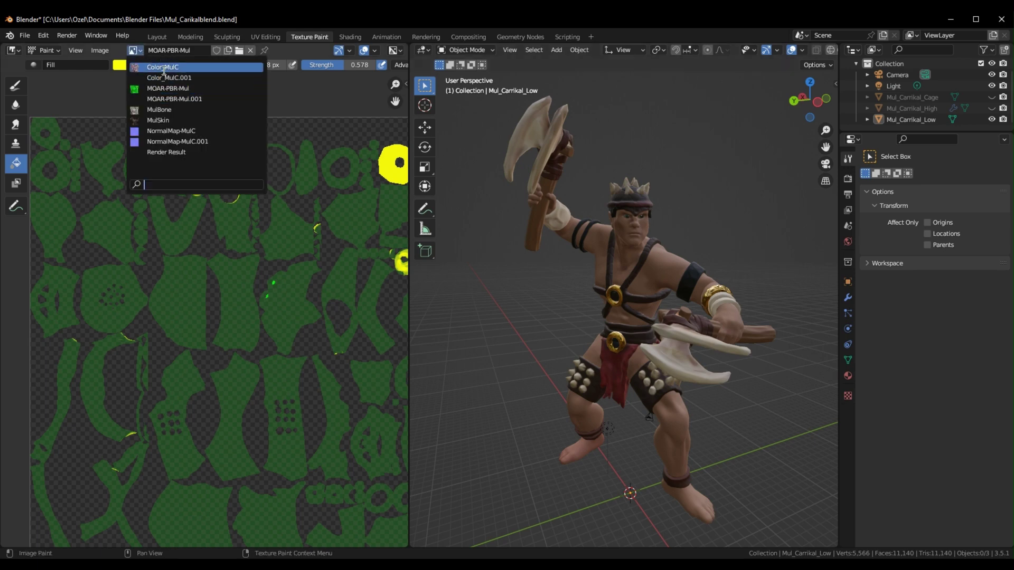
left_click(161, 67)
left_click(135, 51)
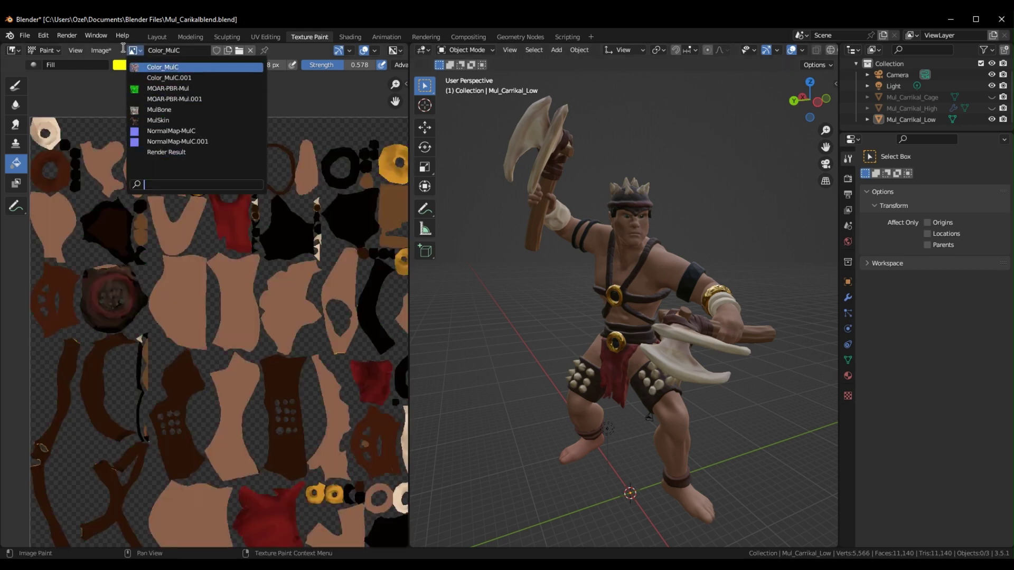
left_click(101, 51)
left_click(138, 138)
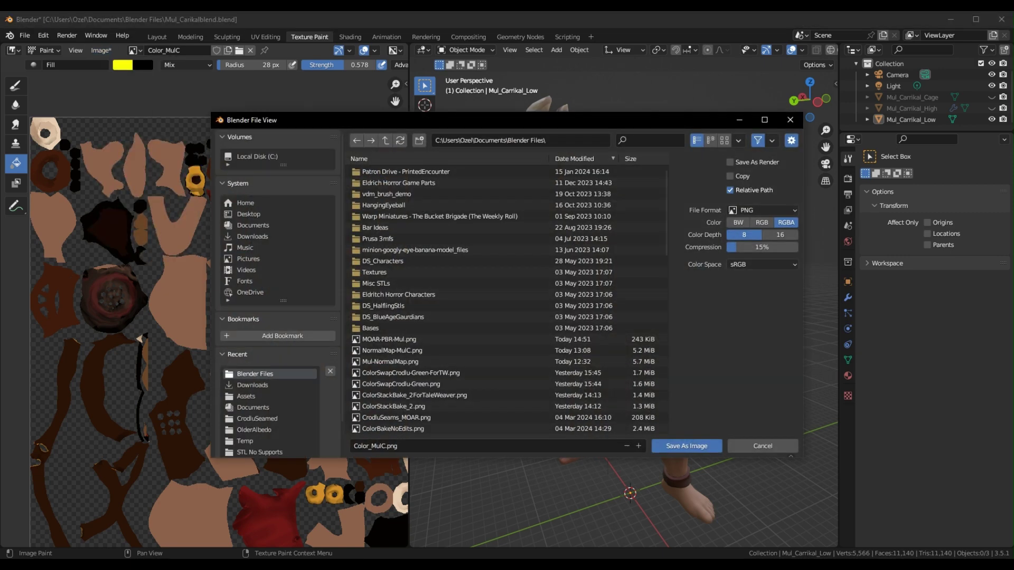
left_click(686, 446)
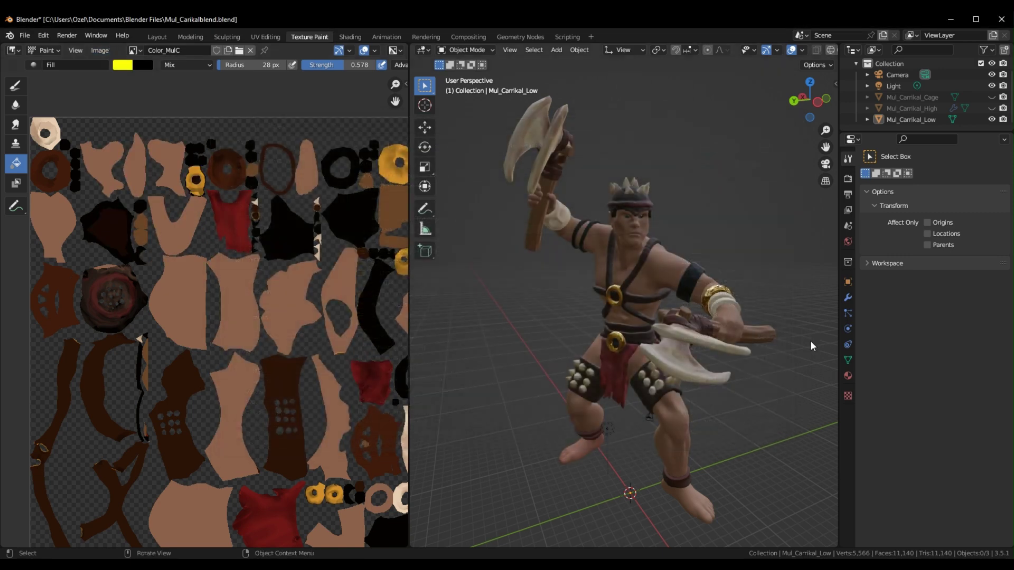
Export the selected Mul_Carrikal_Low character as the Wavefront OBJ file Mul_Carikalblend.obj
left_click(33, 36)
left_click(634, 212)
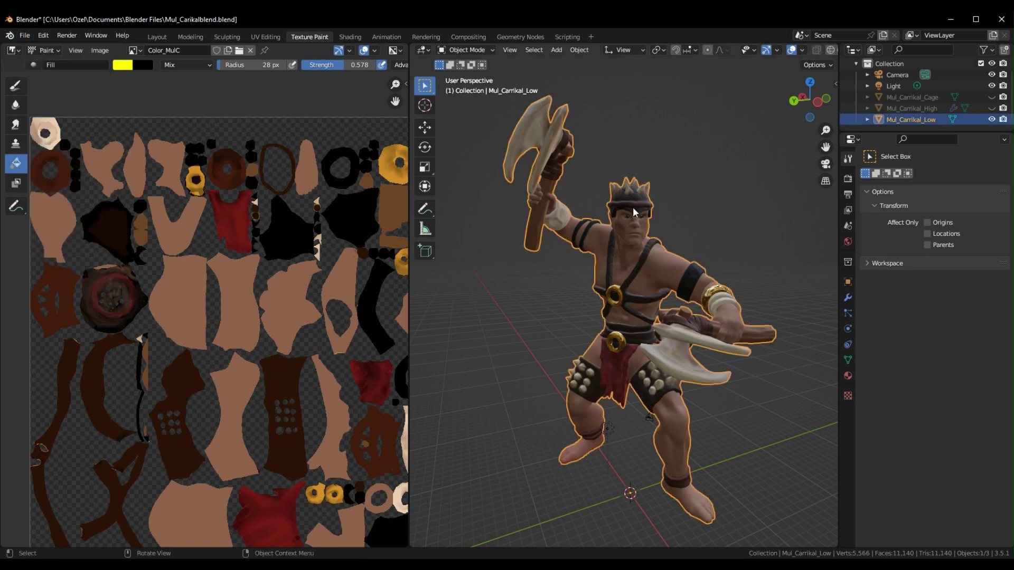
left_click(25, 35)
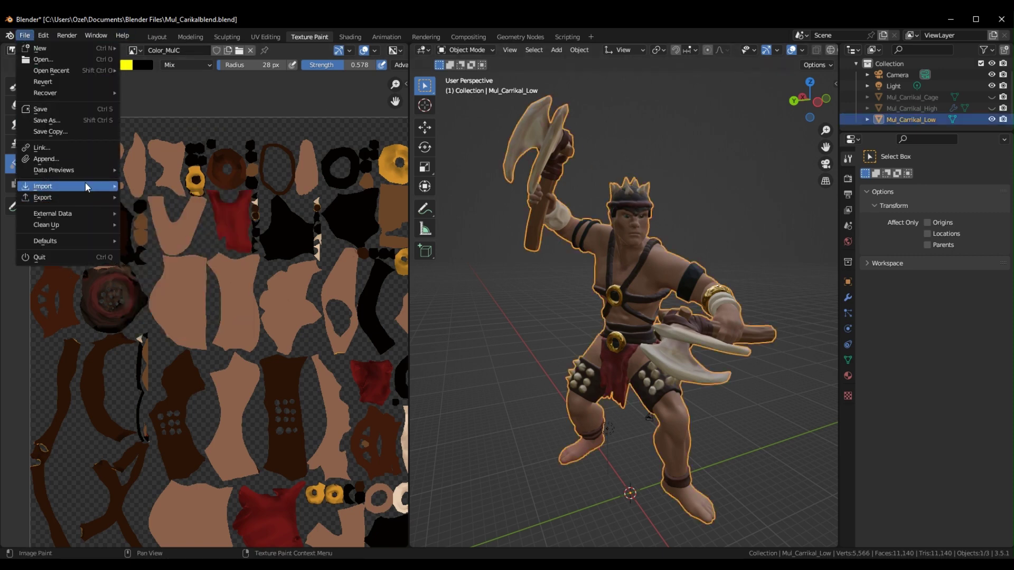
mouse_move(86, 186)
left_click(179, 256)
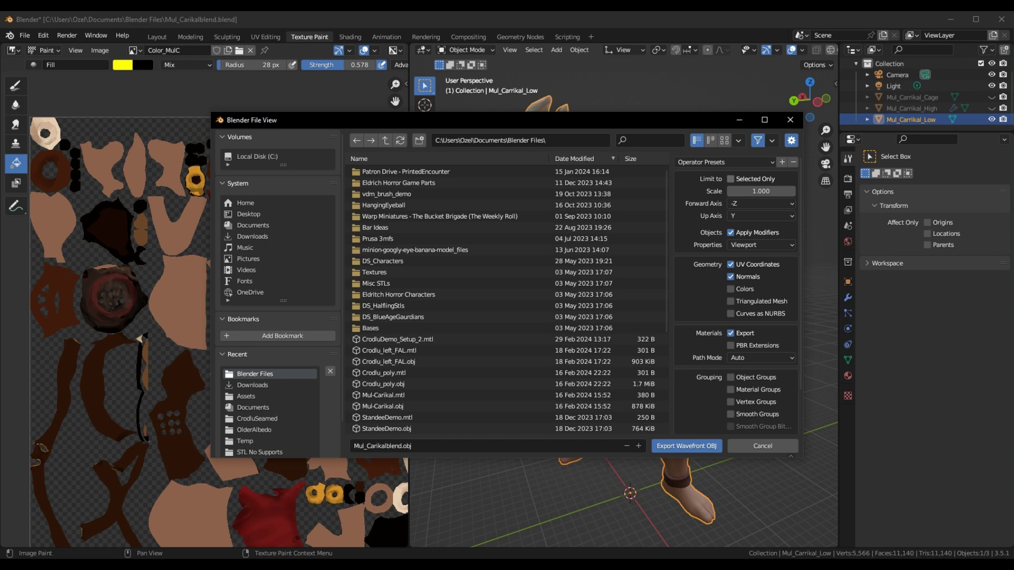
left_click(697, 446)
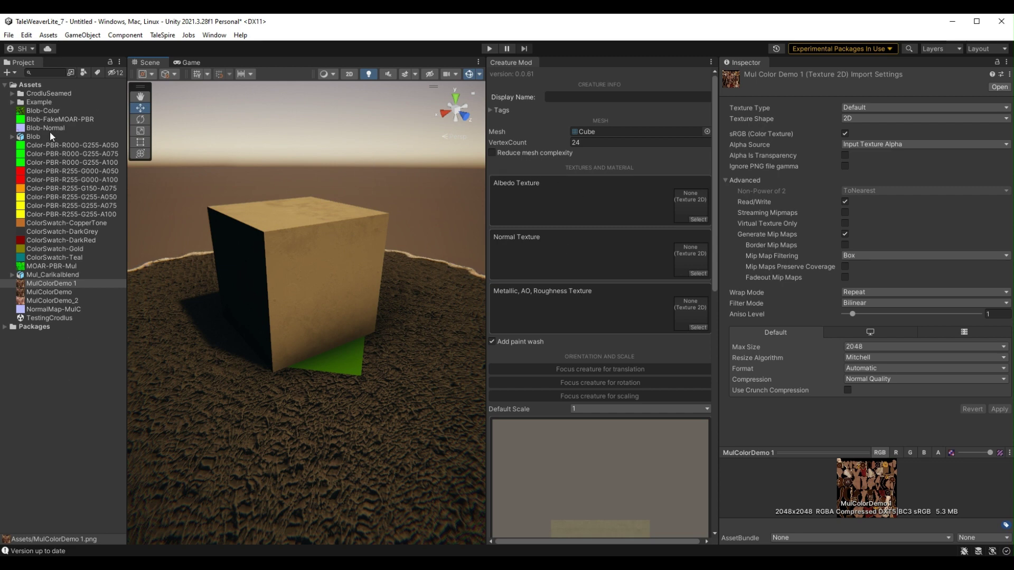
Set the creature's mesh to the exported Mul_Carikalblend character mesh
left_click(49, 36)
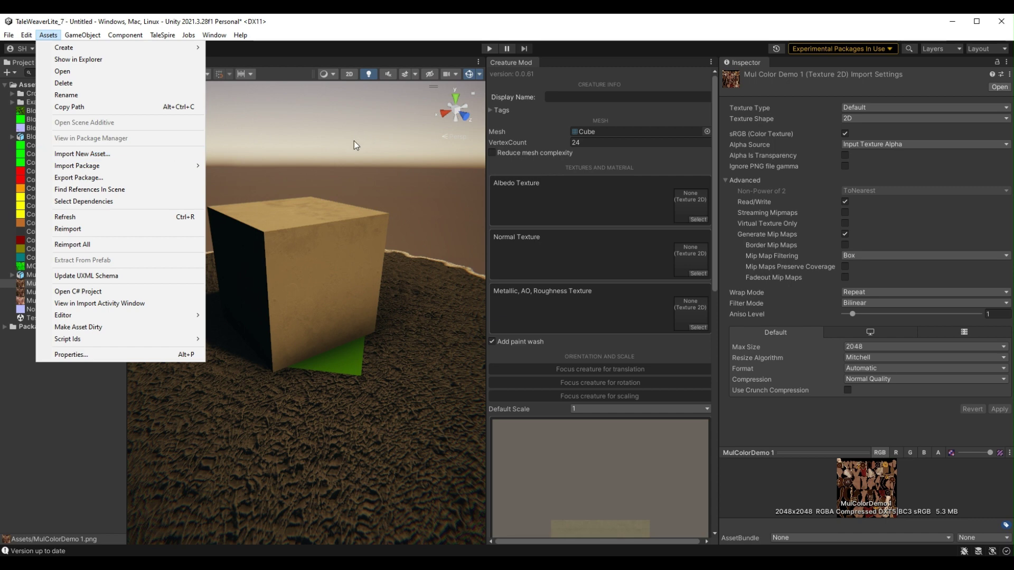
left_click(680, 135)
left_click(707, 131)
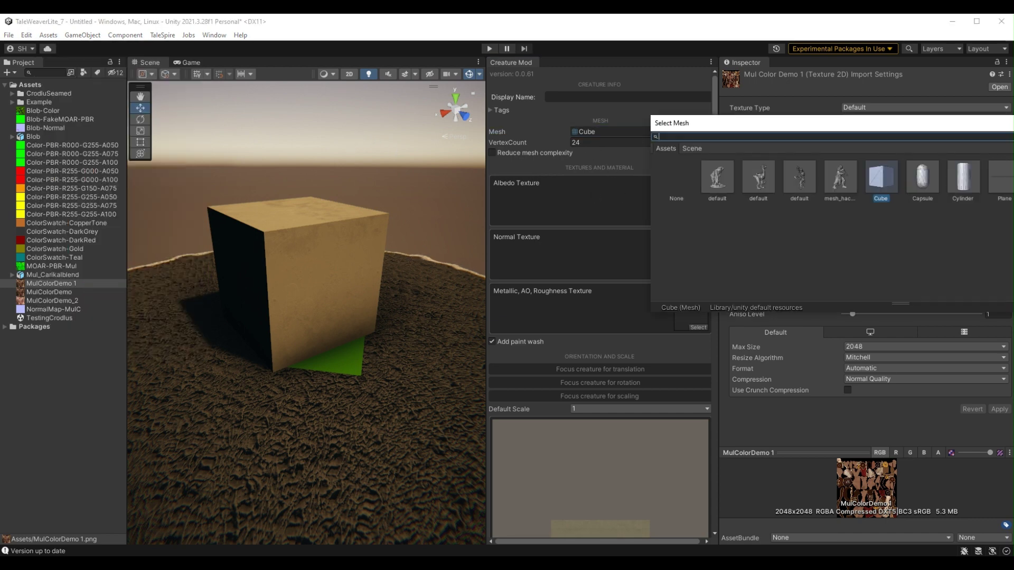
left_click(800, 178)
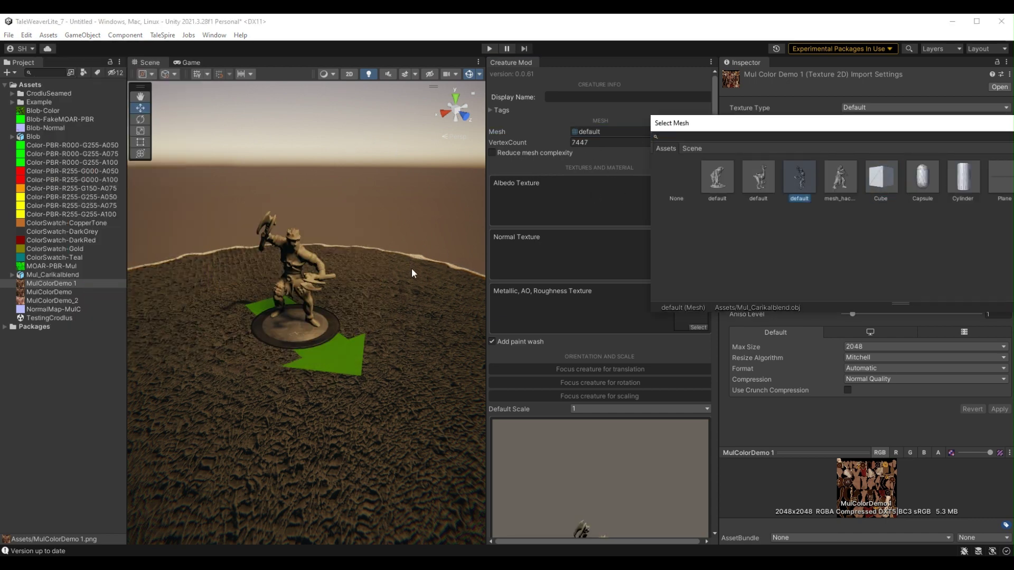
left_click(313, 250)
Set the creature's Y rotation to -90 and deselect it in the Scene view
left_click(929, 128)
type("0")
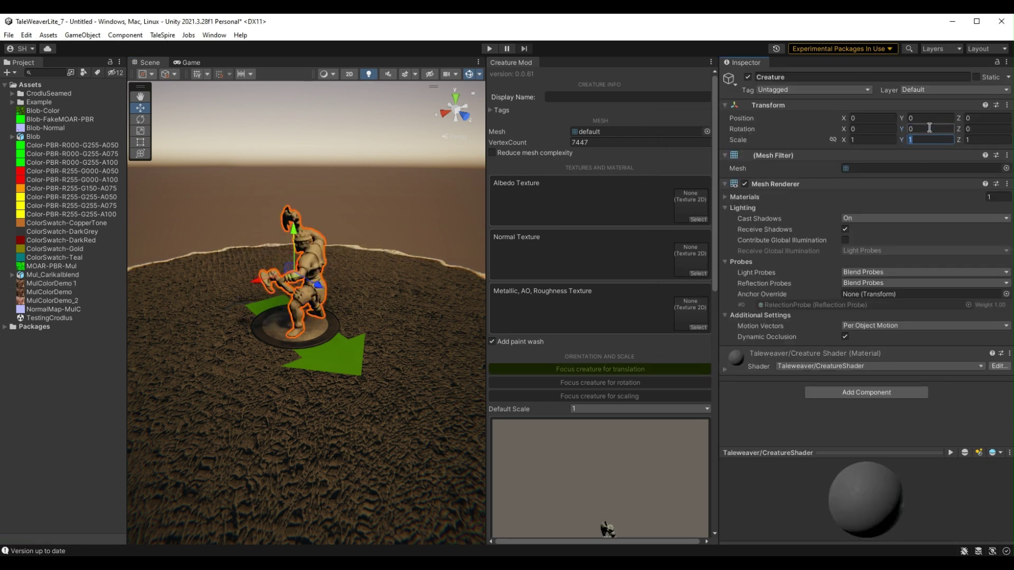
key("BackSpace")
type("-90")
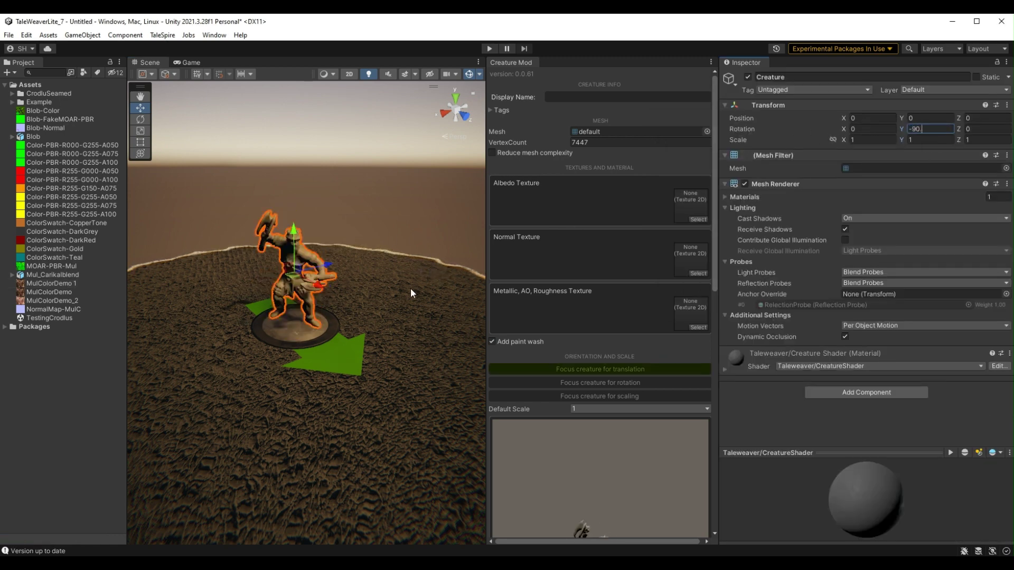
left_click(929, 139)
scroll(410, 274, "up", 2)
right_click_drag(410, 274, 426, 204)
left_click(426, 205)
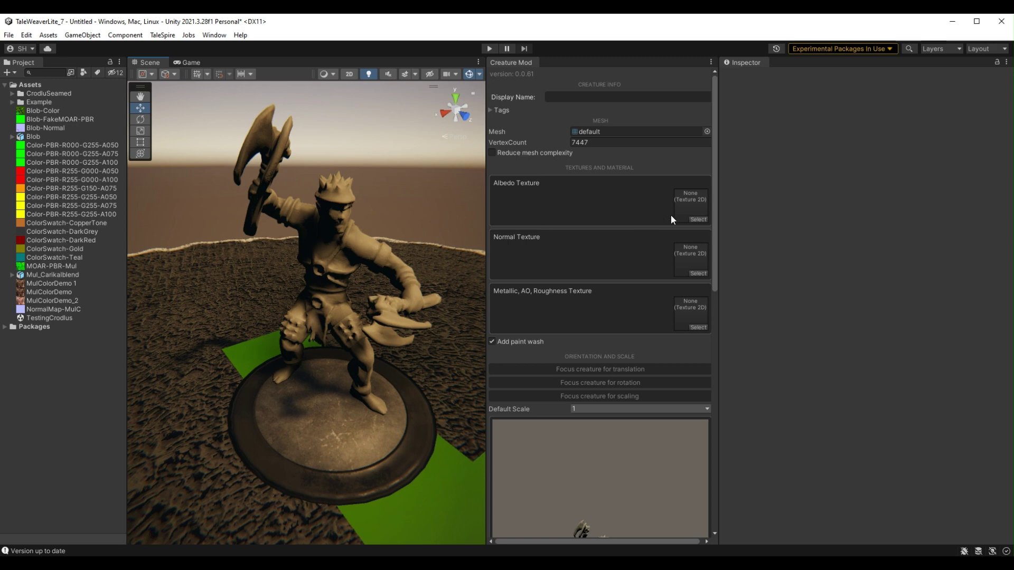
Assign NormalMap-MulC to the creature's Normal Texture slot and orbit to face the figure
left_click(698, 220)
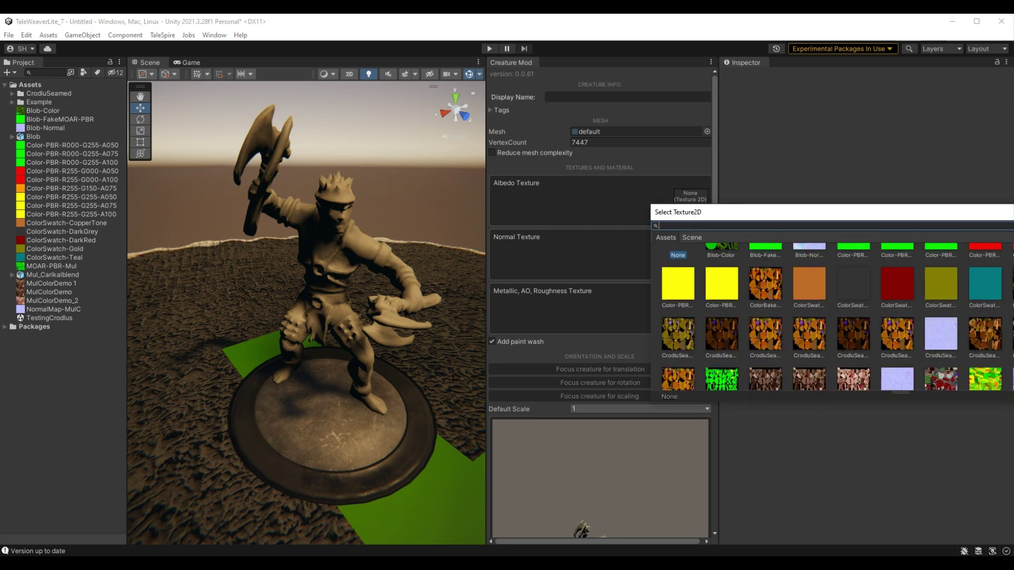
left_click(633, 314)
left_click(703, 272)
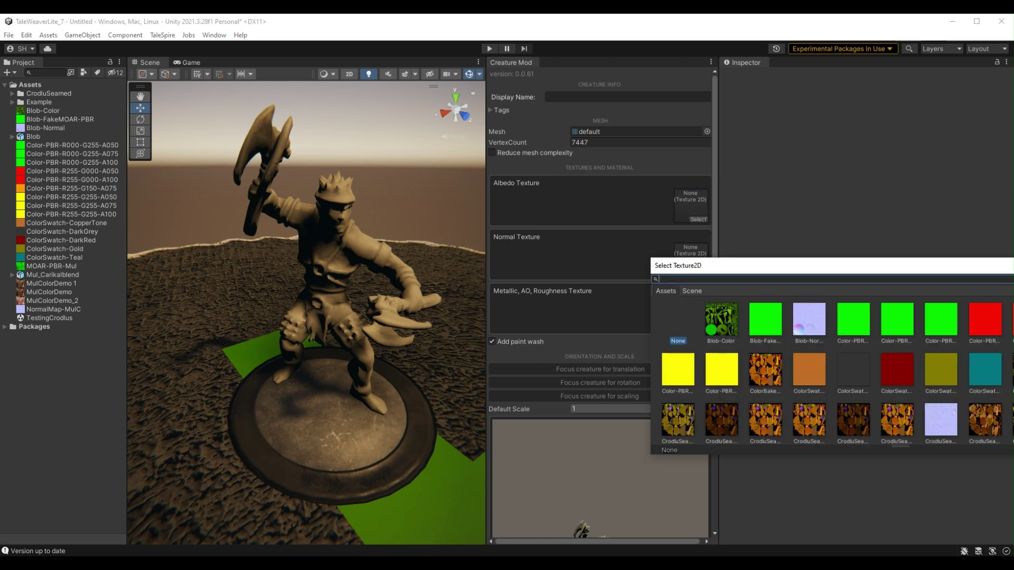
scroll(835, 375, "down", 2)
left_click(896, 373)
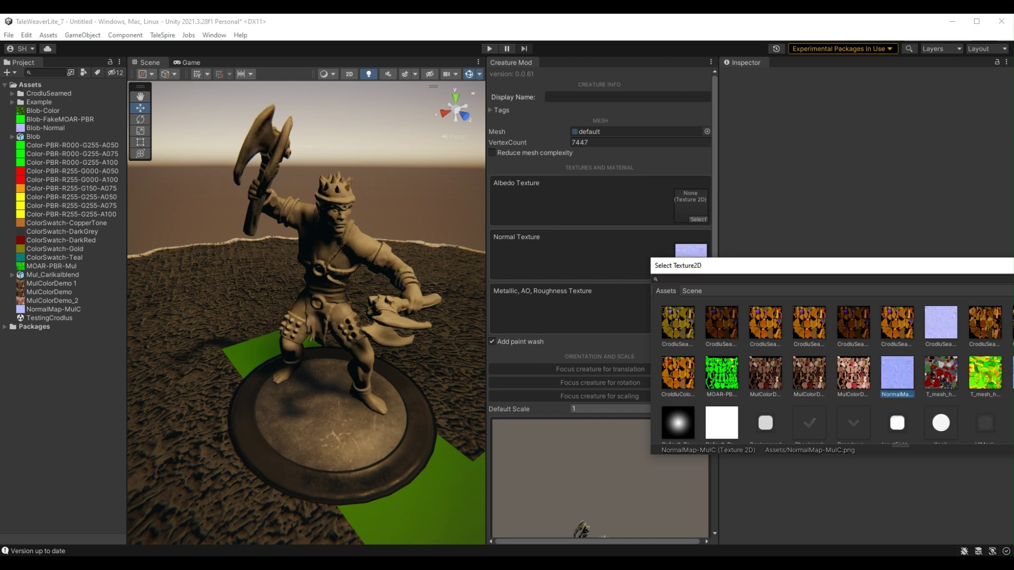
left_click(382, 244)
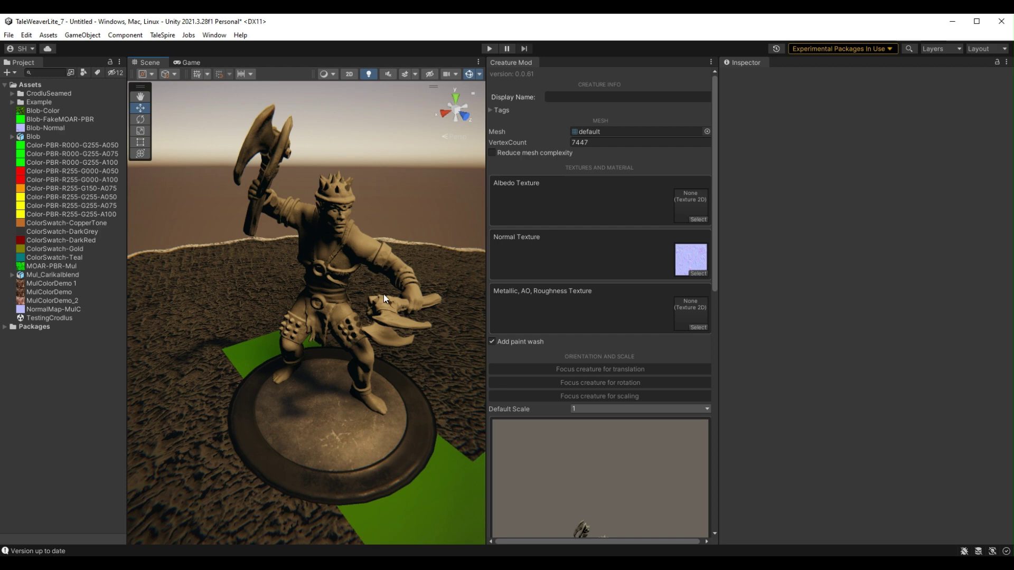
left_click_drag(428, 225, 368, 214, "alt")
Assign MulColorDemo 1 as the creature's Albedo Texture
left_click(699, 218)
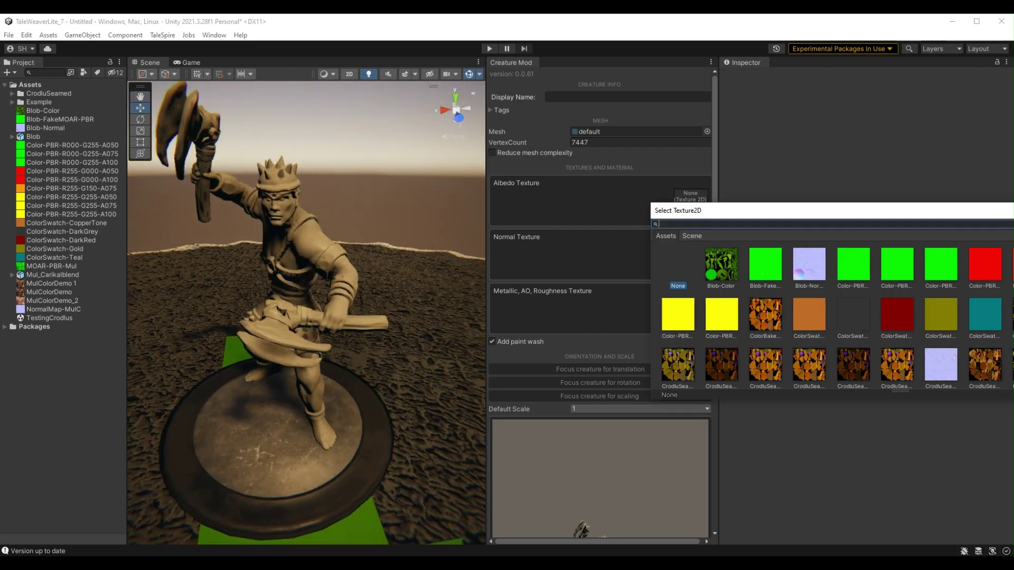
left_click(765, 317)
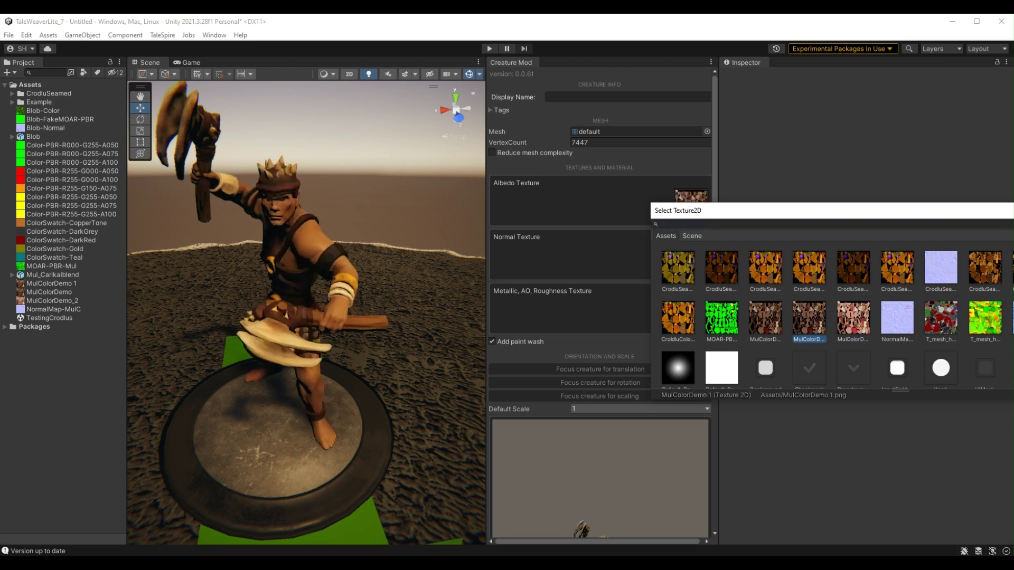
left_click_drag(410, 253, 406, 265, "alt")
scroll(409, 267, "up", 5)
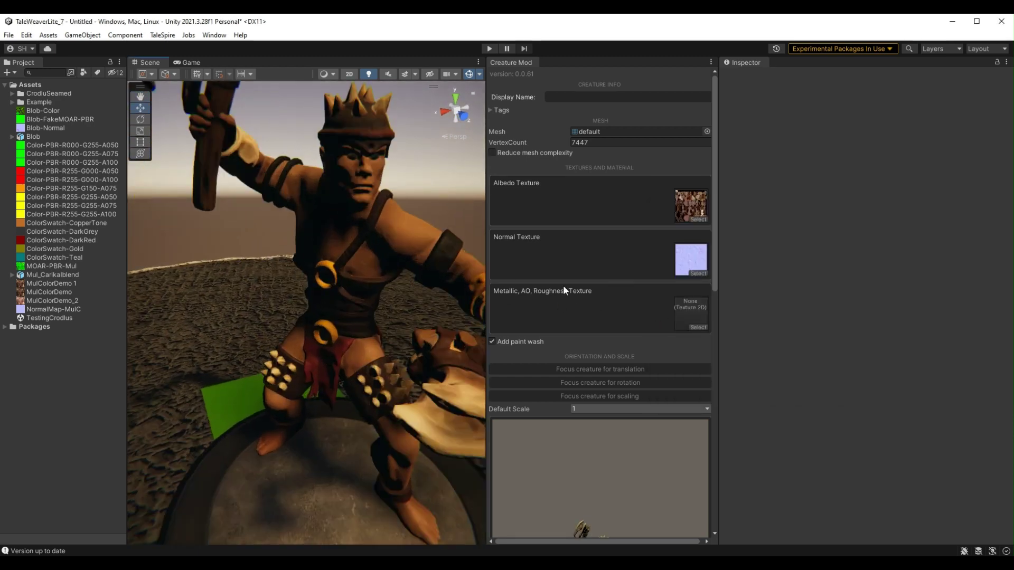
Assign MOAR-PBR-Mul as the Metallic, AO, Roughness Texture
left_click(698, 328)
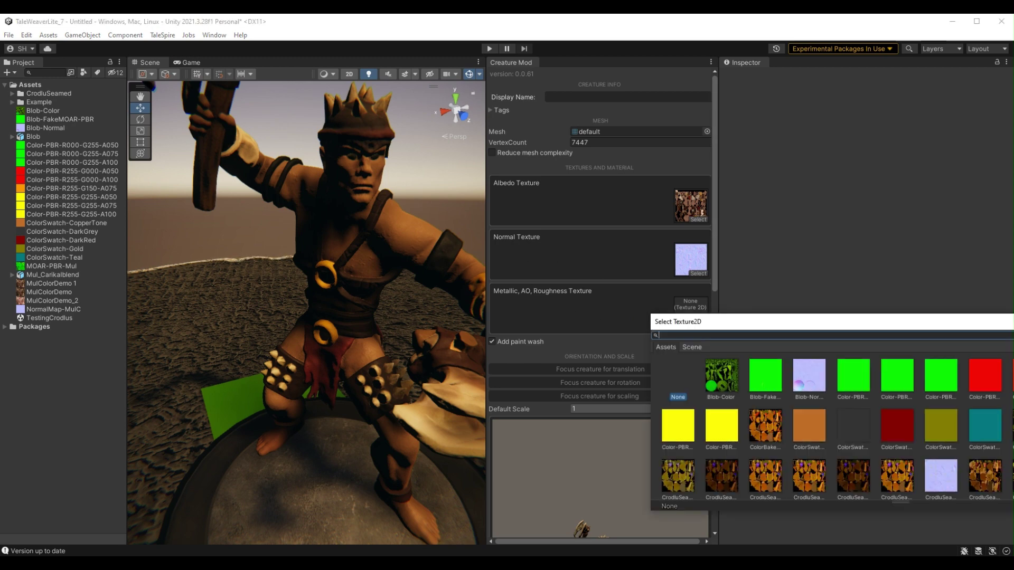
scroll(837, 426, "down", 1)
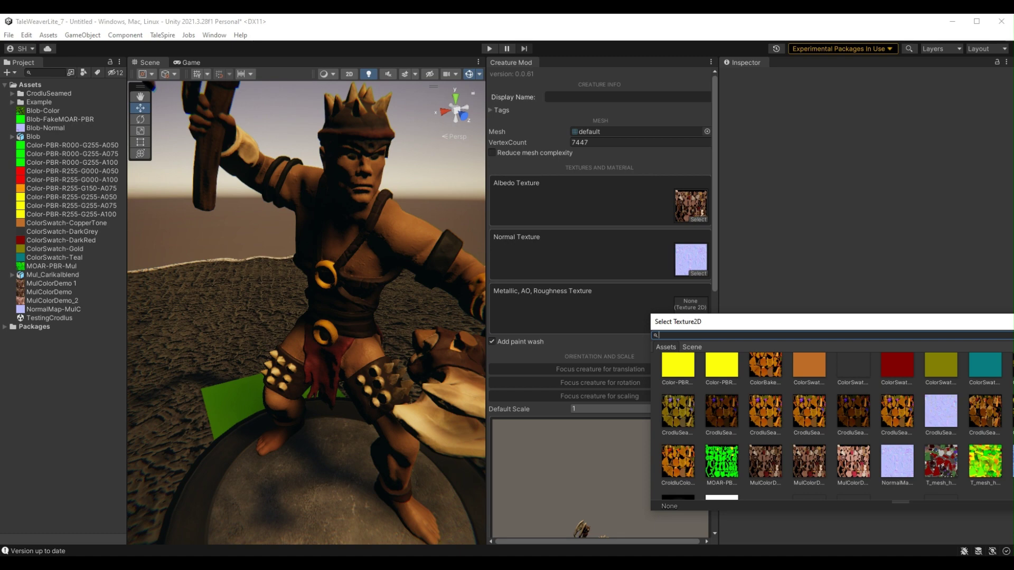
left_click(722, 461)
Orbit and zoom around the textured character to inspect its side, back and front
right_click_drag(435, 246, 267, 269)
mouse_move(267, 269)
middle_mouse_down()
mouse_move(288, 257)
mouse_move(287, 268)
middle_mouse_up()
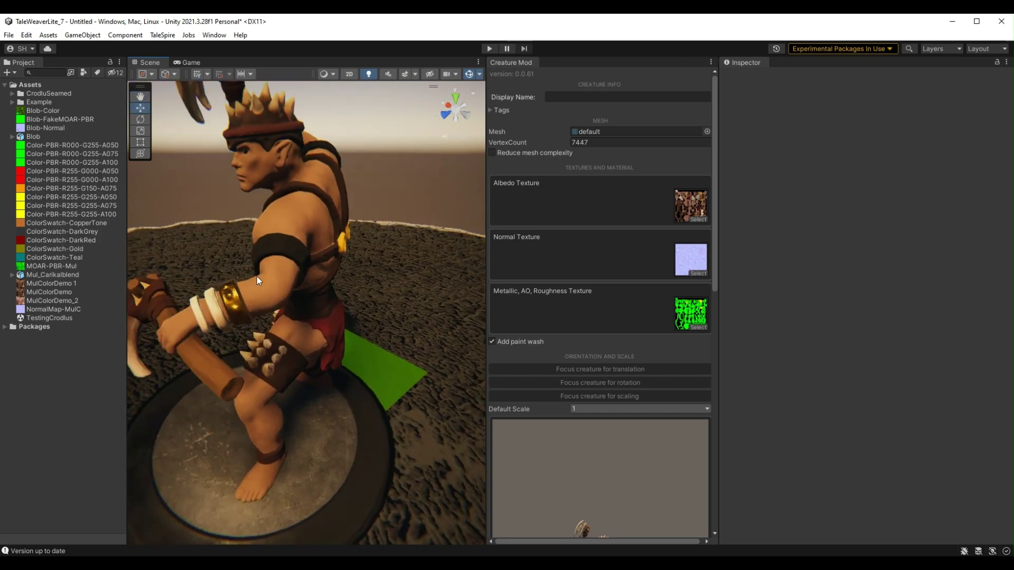
right_click_drag(238, 303, 359, 287)
scroll(364, 240, "up", 2)
scroll(348, 227, "up", 4)
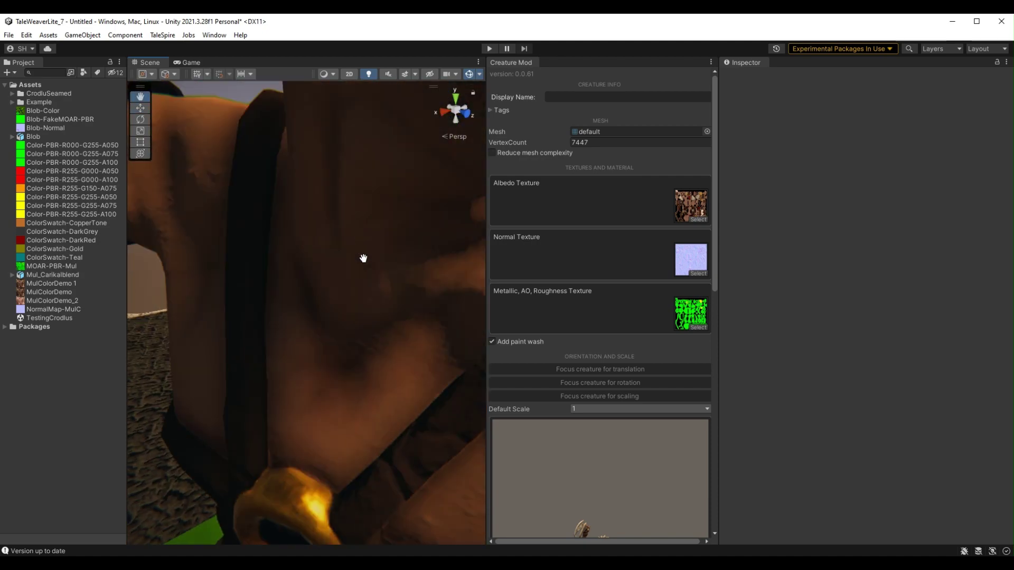
scroll(412, 319, "down", 5)
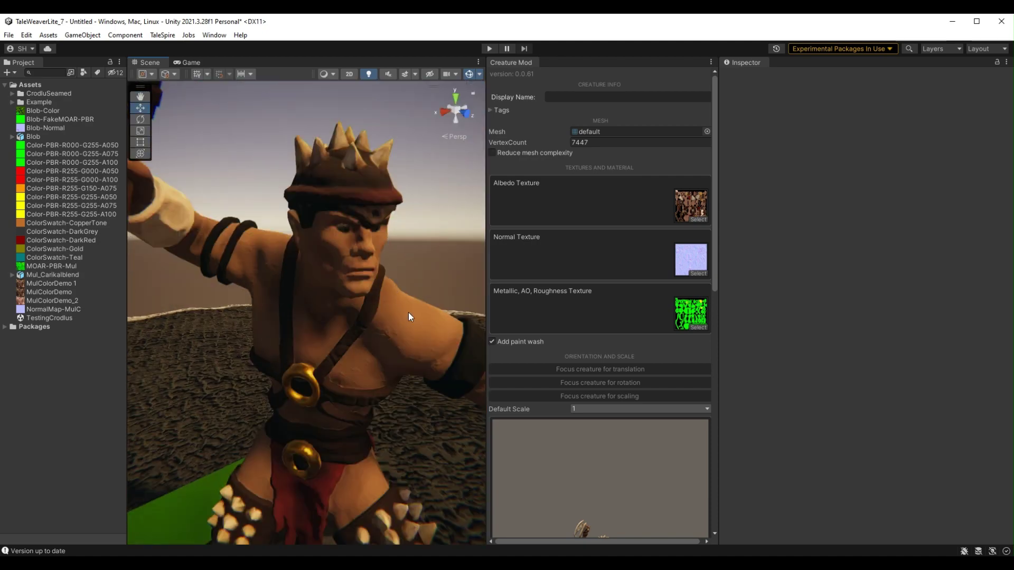
scroll(408, 278, "up", 3)
scroll(377, 287, "down", 1)
scroll(358, 287, "down", 4)
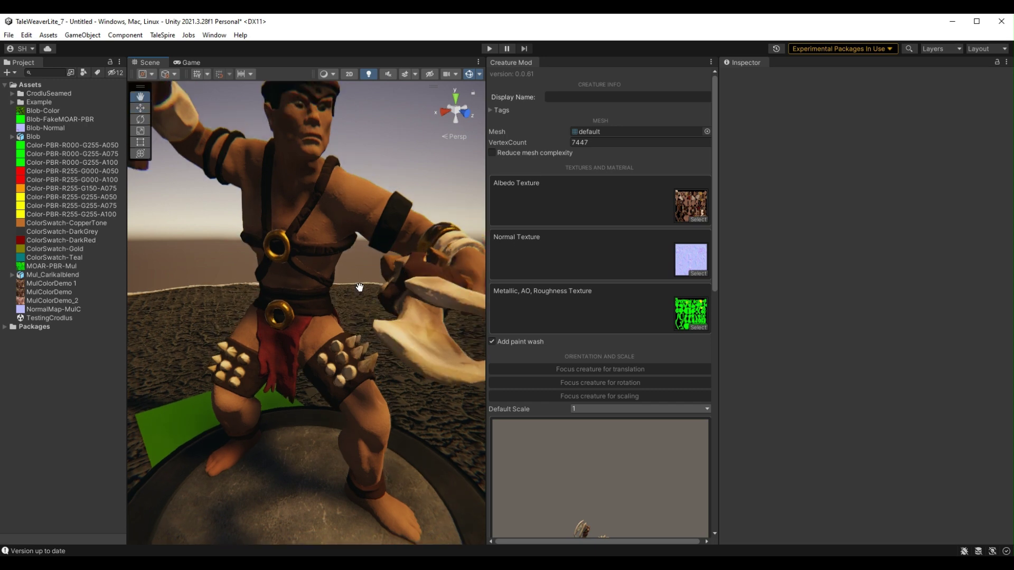
mouse_move(369, 290)
right_mouse_down()
mouse_move(365, 298)
mouse_move(382, 289)
mouse_move(360, 305)
mouse_move(417, 291)
mouse_move(367, 294)
mouse_move(376, 308)
right_mouse_up()
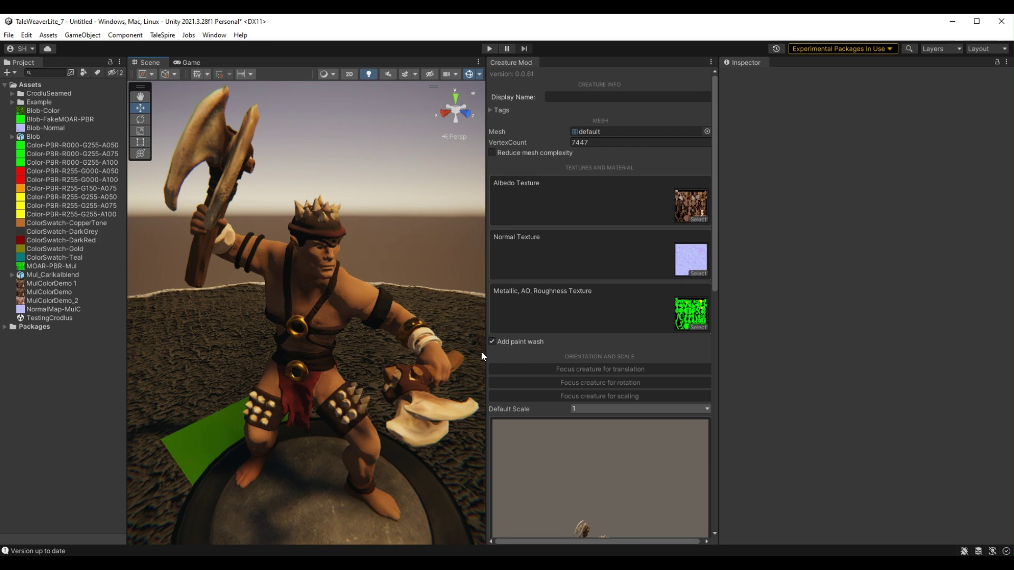
left_click(502, 341)
left_click(501, 341)
mouse_move(438, 267)
middle_mouse_down()
mouse_move(353, 302)
mouse_move(392, 301)
mouse_move(401, 323)
middle_mouse_up()
scroll(398, 335, "up", 3)
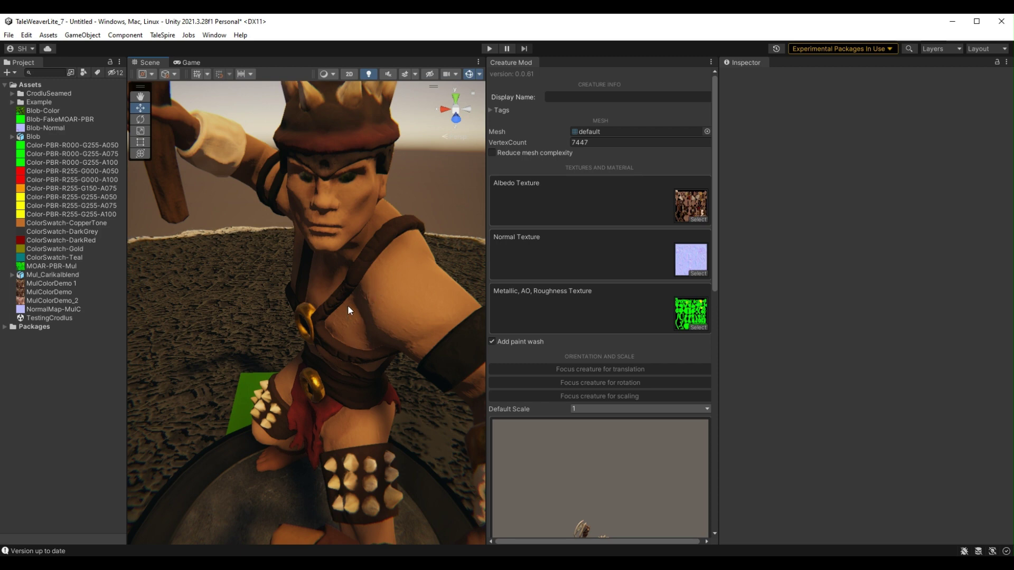
left_click(493, 342)
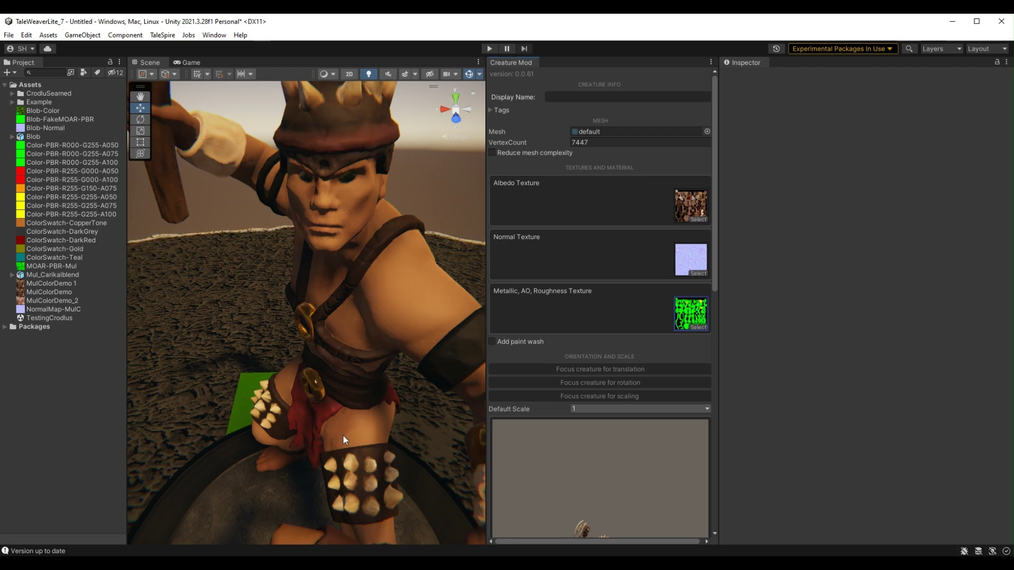
left_click(499, 342)
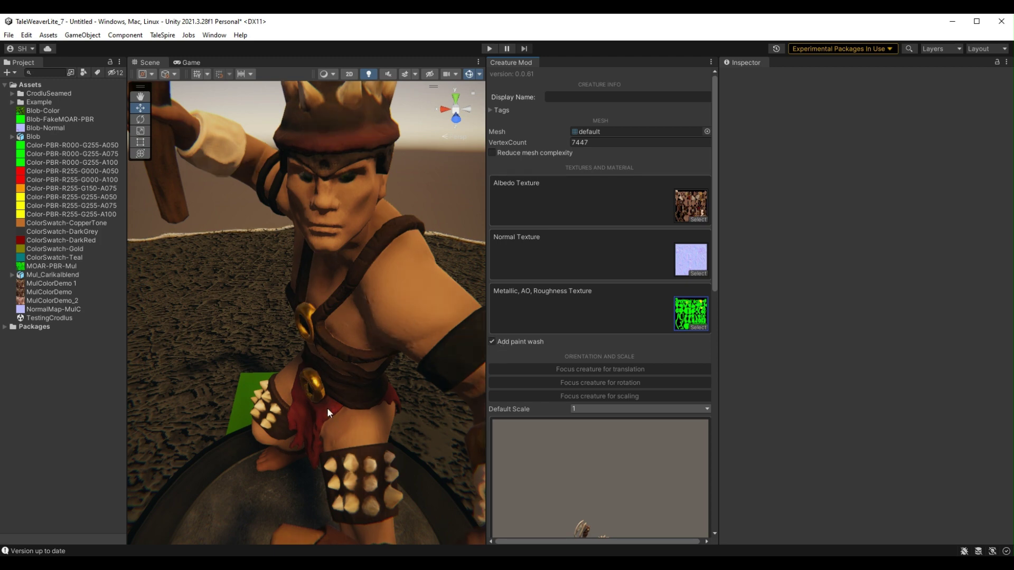
left_click_drag(370, 407, 347, 378, "alt")
scroll(346, 378, "down", 5)
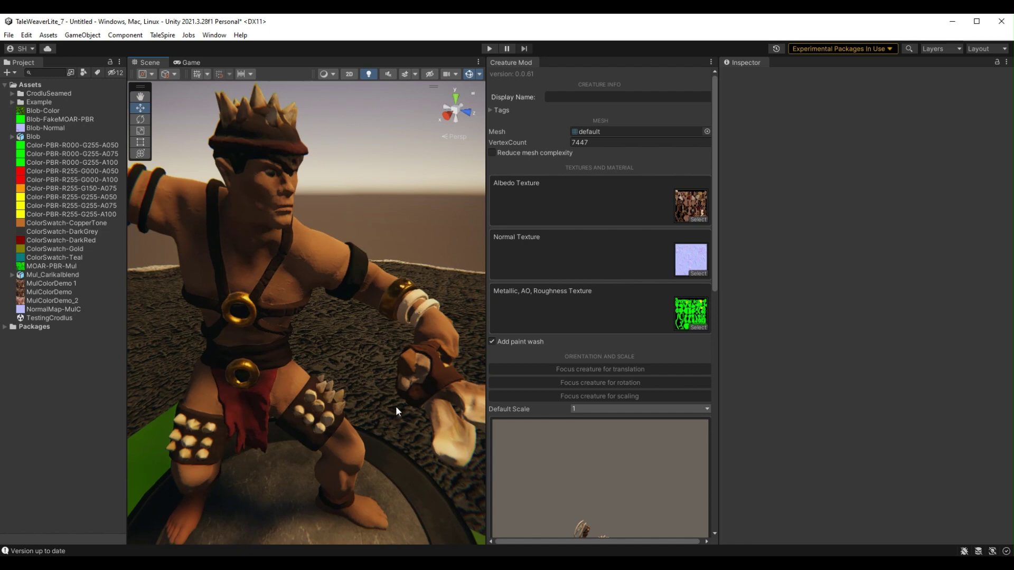
scroll(344, 334, "down", 3)
scroll(319, 338, "up", 5)
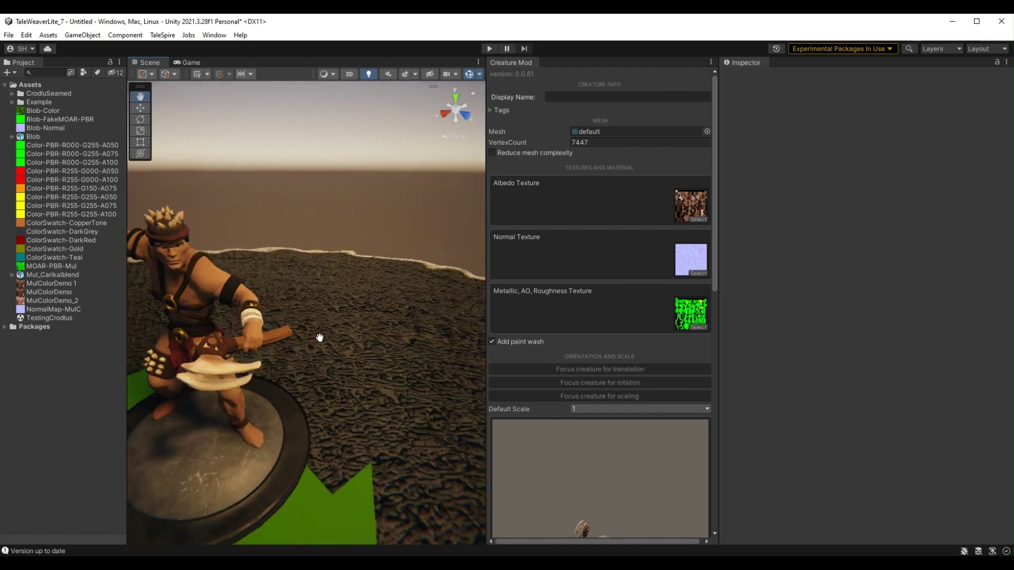
middle_click_drag(260, 327, 288, 321)
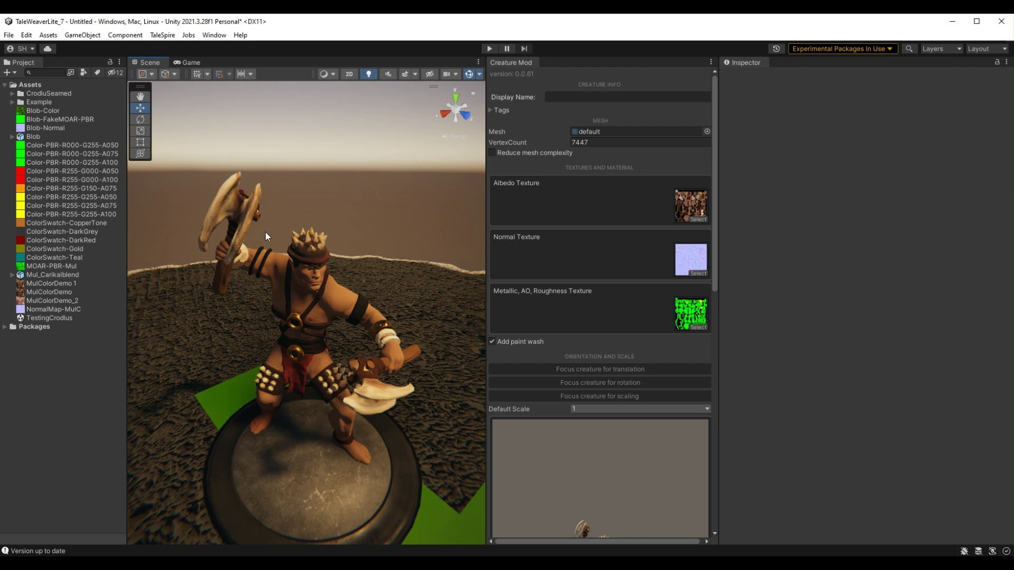
scroll(356, 347, "up", 4)
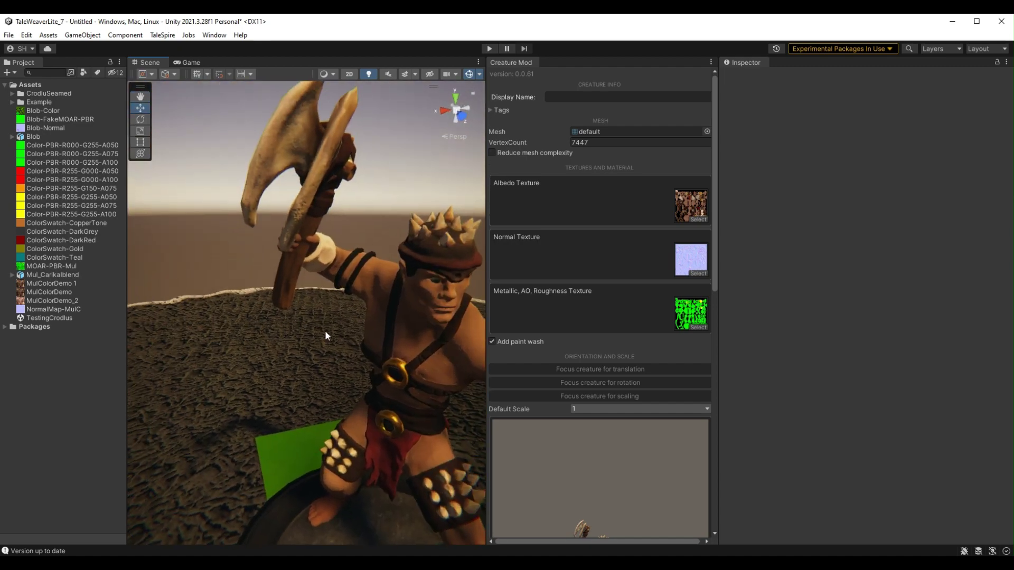